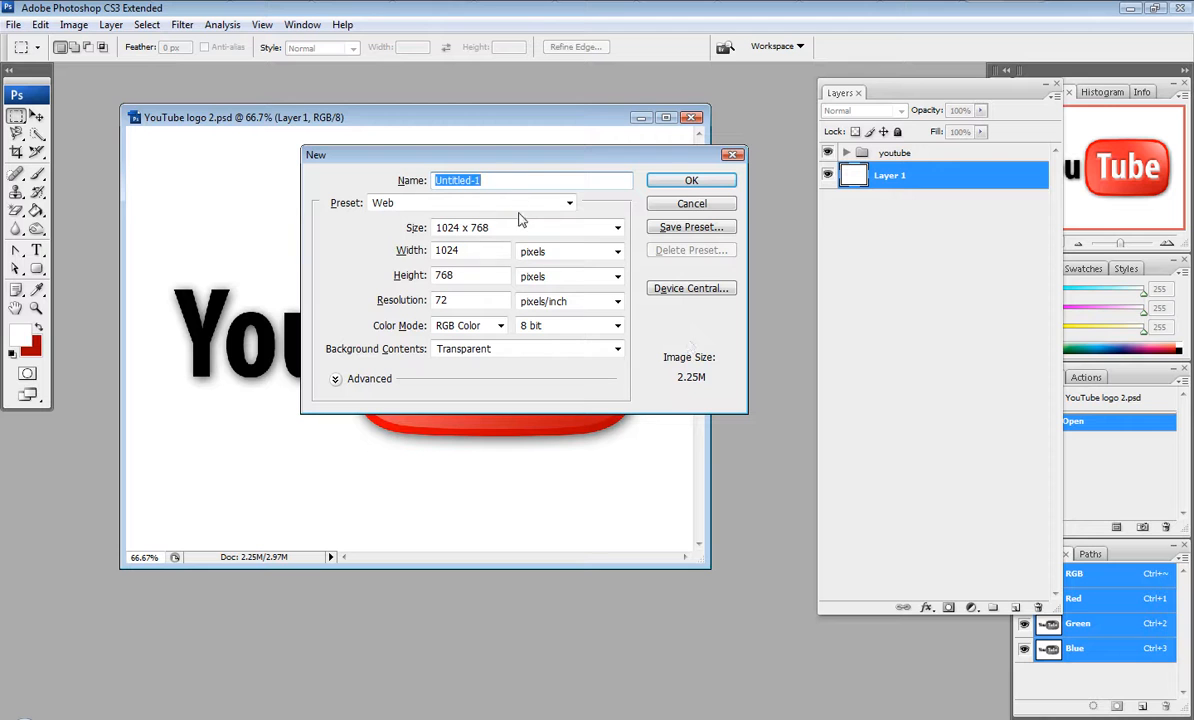
Create a 1024 x 768 pixel RGB document at 72 pixels/inch with white background contents
left_click(497, 210)
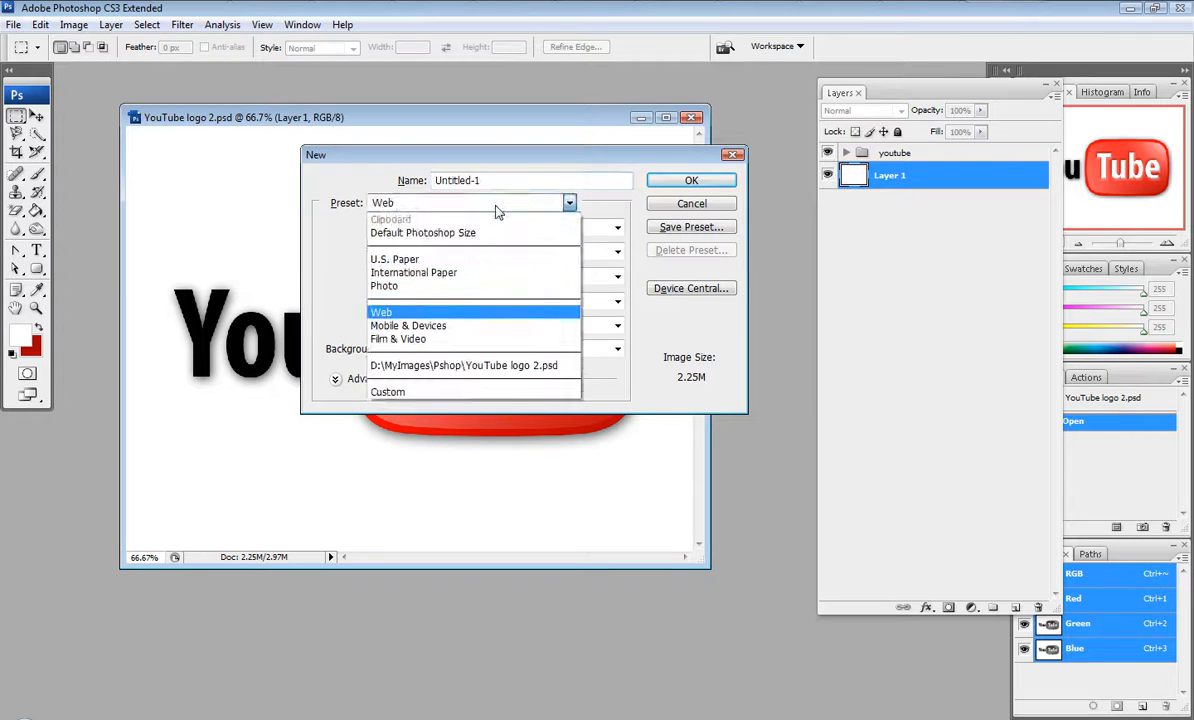
left_click(497, 210)
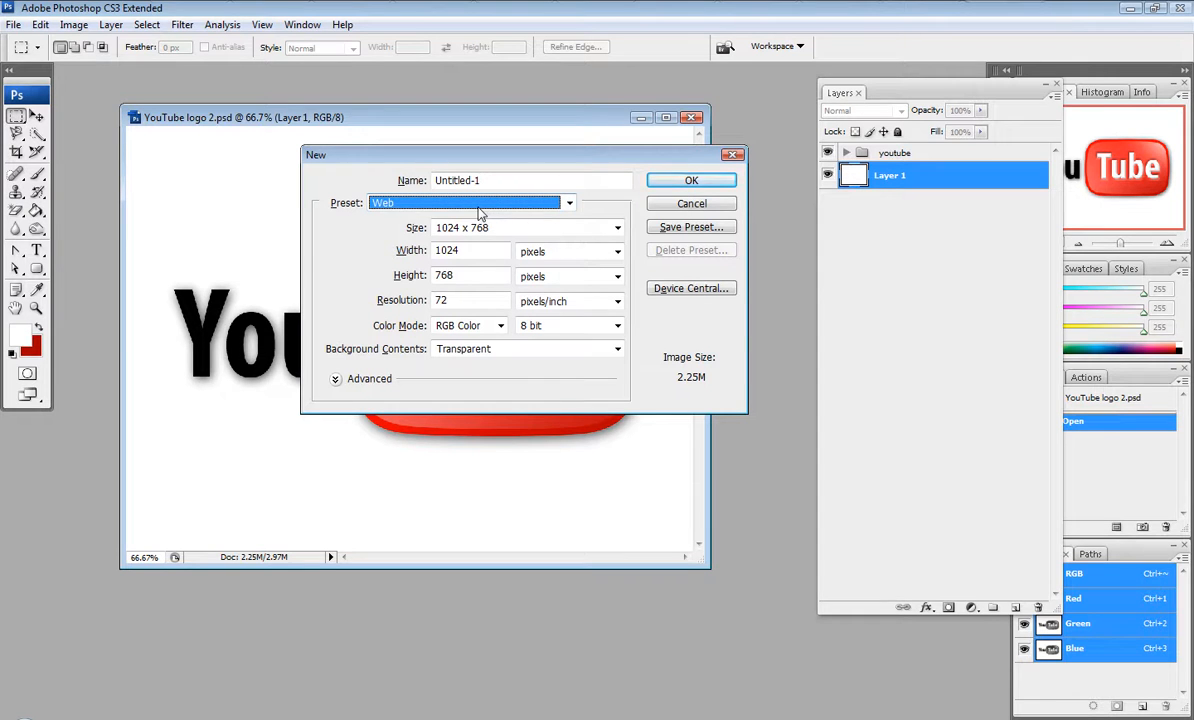
left_click(474, 357)
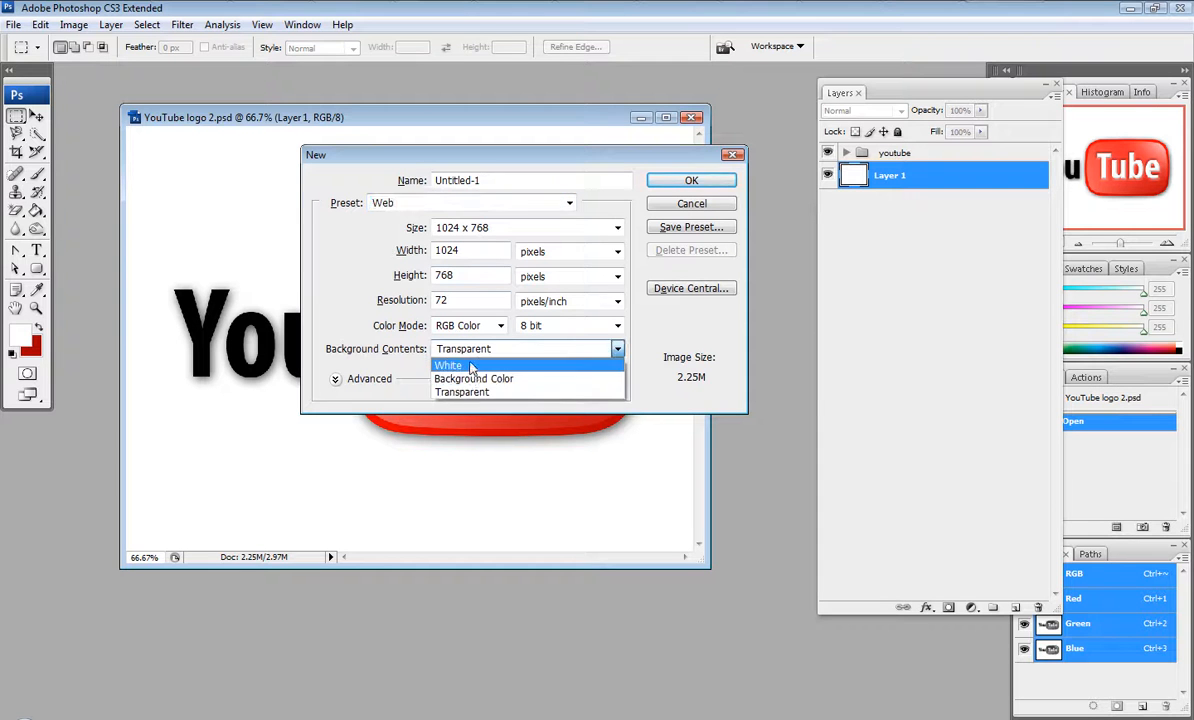
left_click(470, 366)
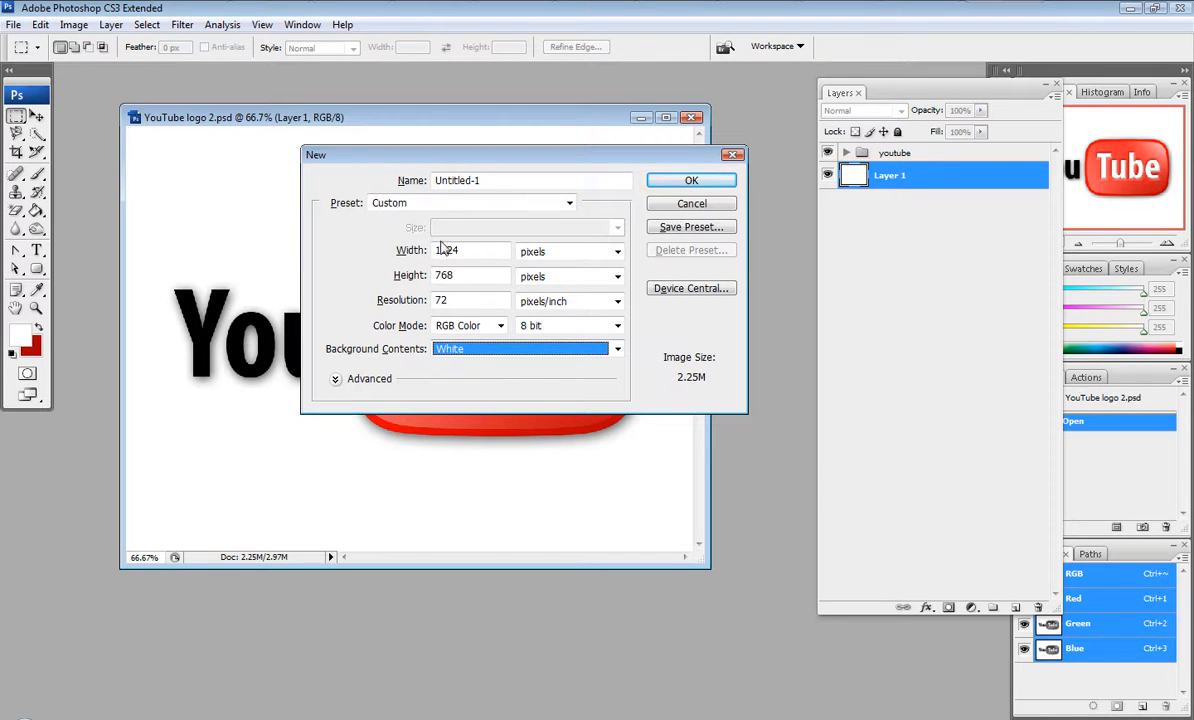
left_click_drag(469, 250, 382, 272)
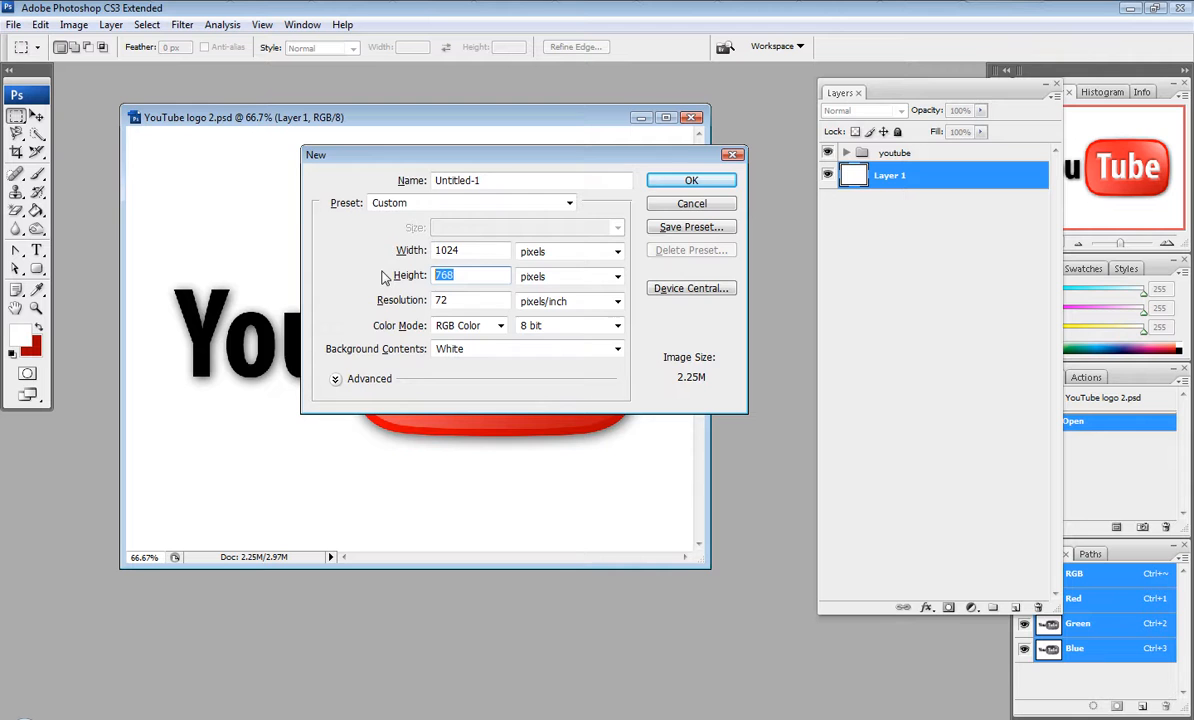
left_click(691, 180)
Display the grid over the new blank document
left_click_drag(381, 87, 494, 190)
left_click(262, 25)
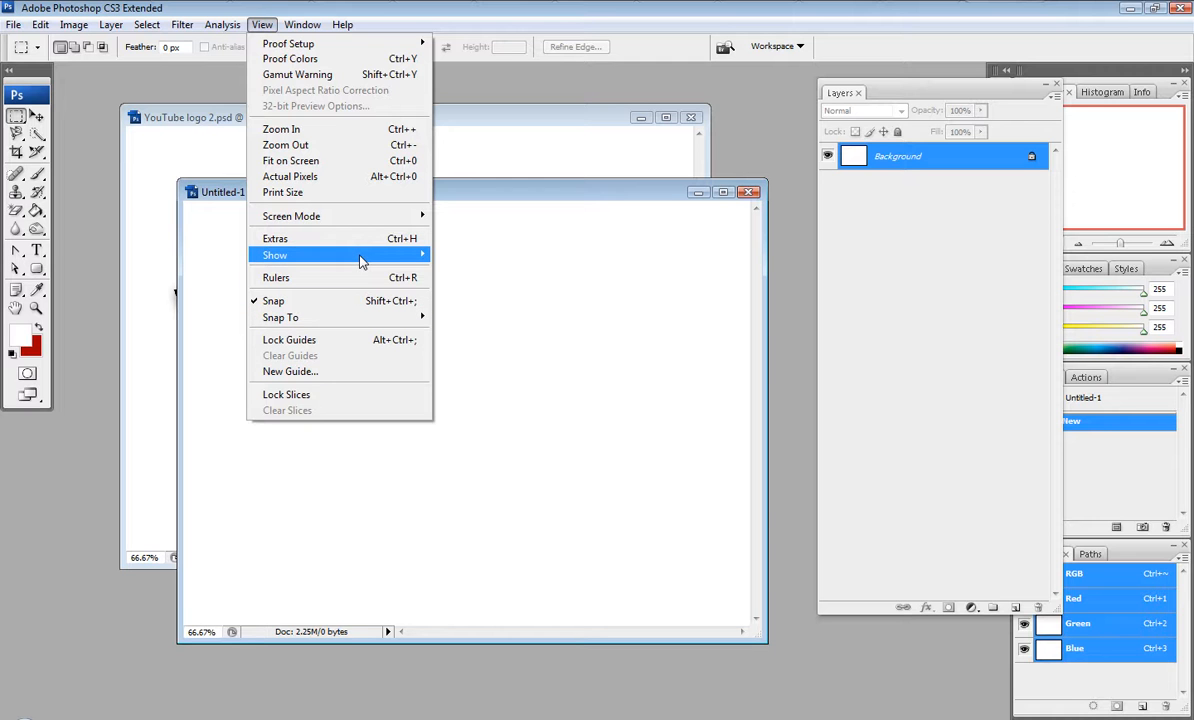
mouse_move(362, 258)
left_click(506, 302)
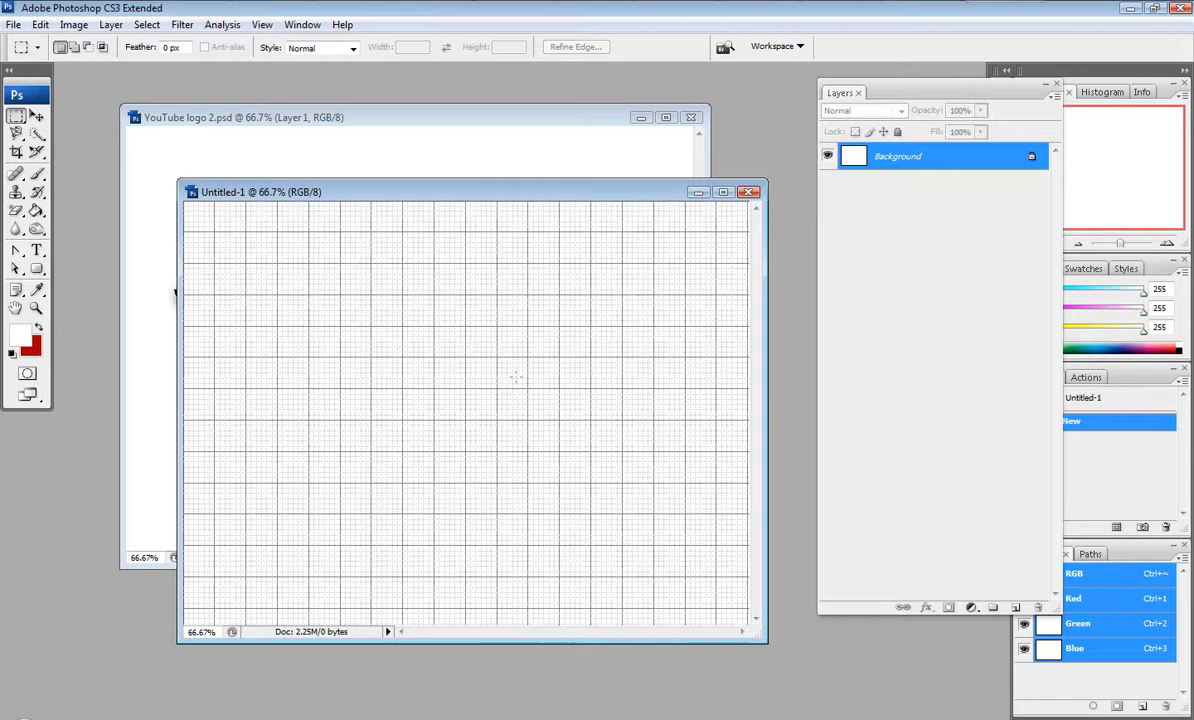
key("ctrl+plus")
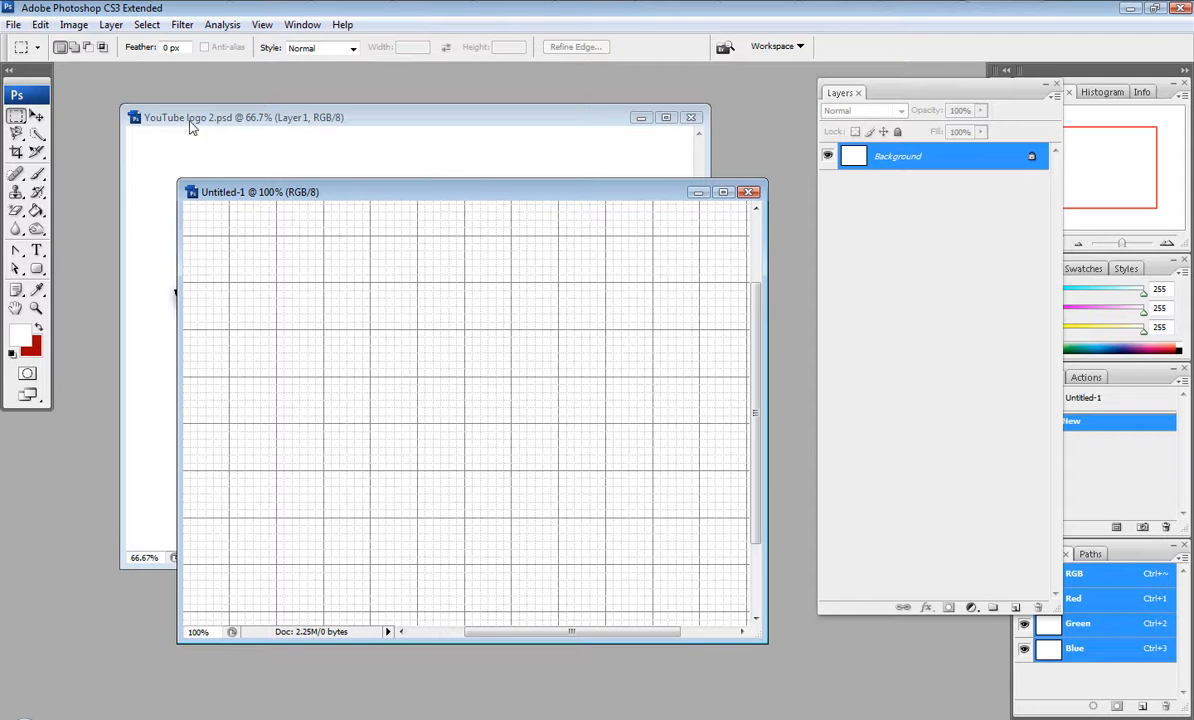
Try 1 cm spacing for the major gridlines in the grid preferences, and set it to 2 cm
left_click(40, 24)
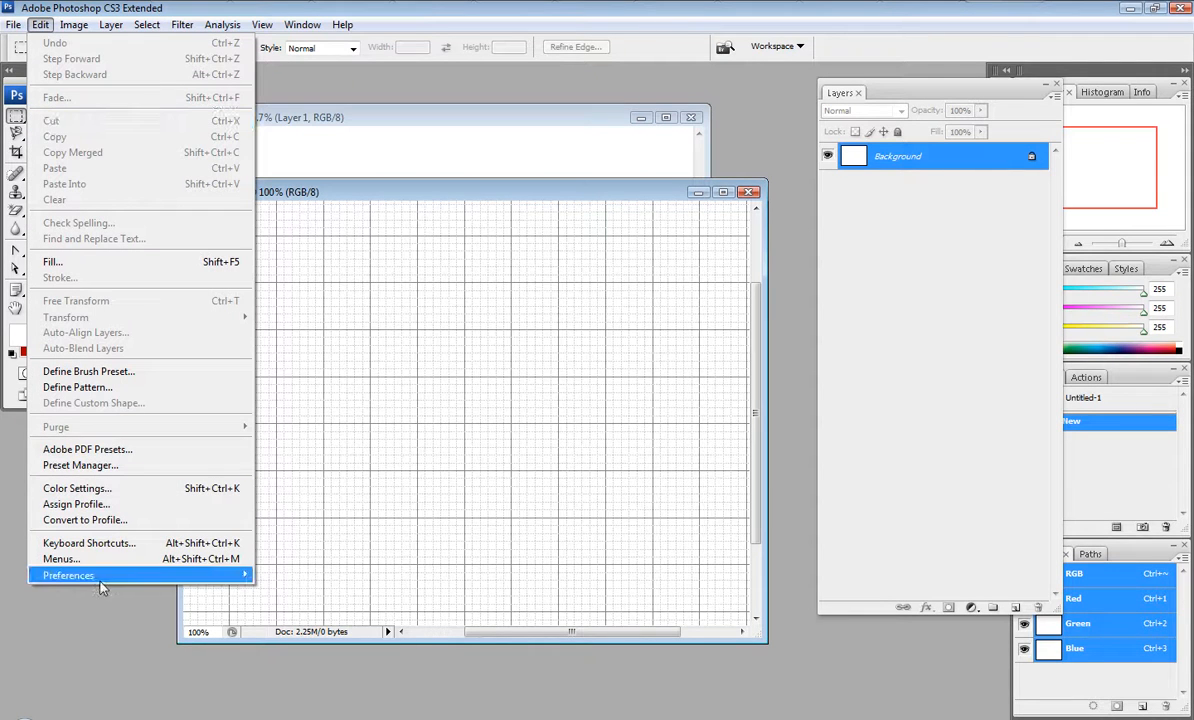
mouse_move(93, 542)
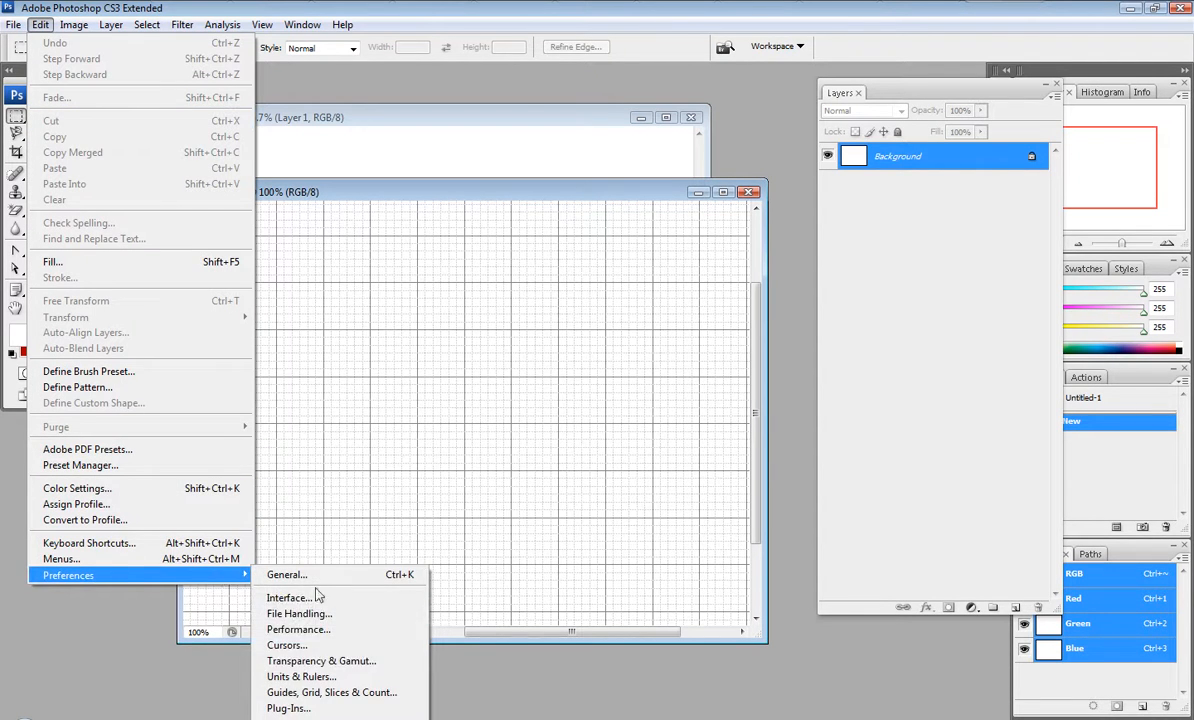
left_click(370, 691)
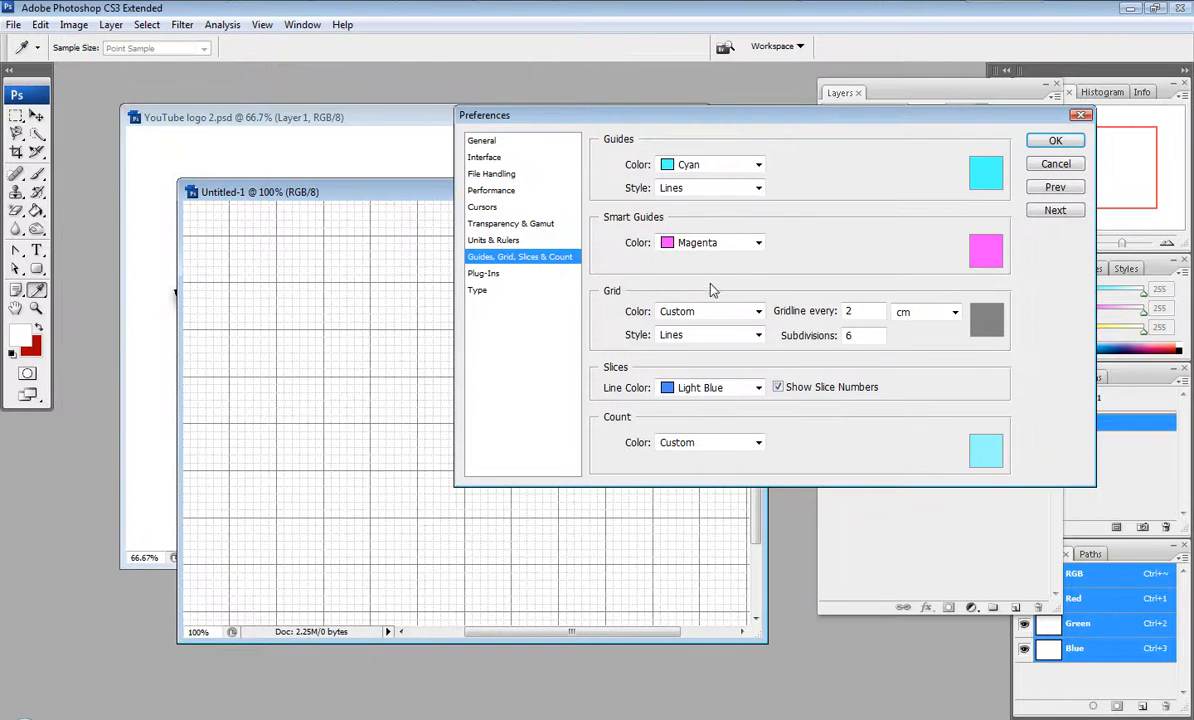
double_click(849, 335)
double_click(850, 311)
type("1")
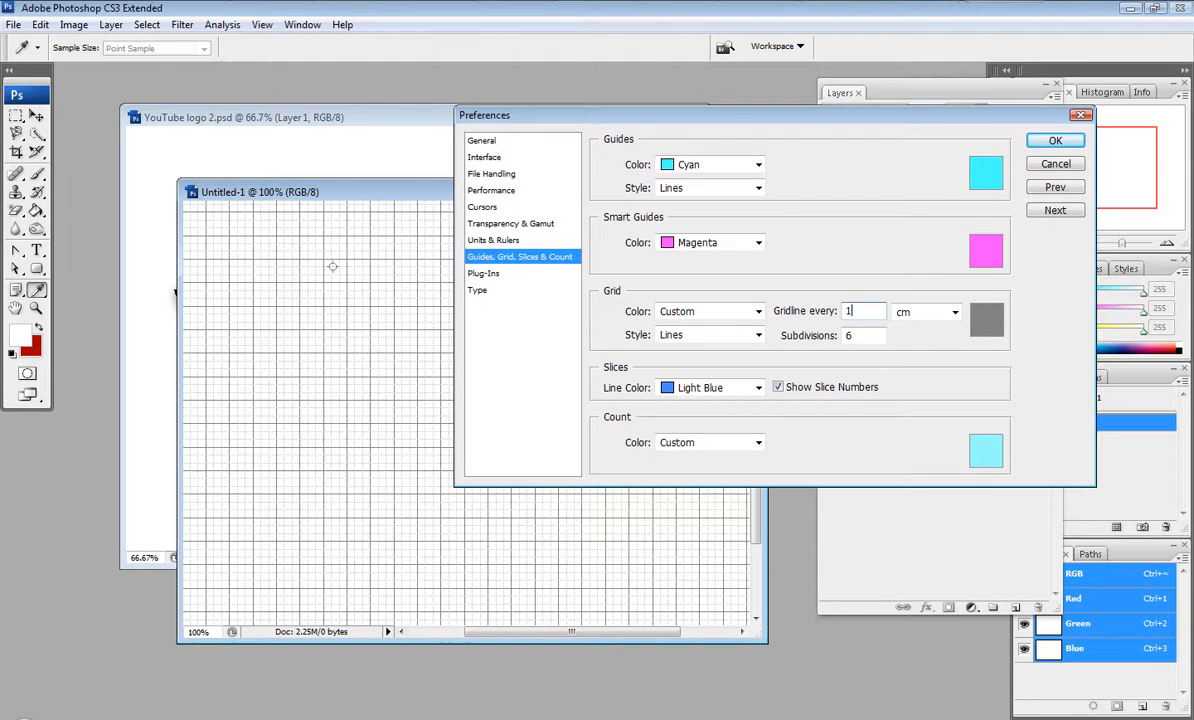
left_click_drag(865, 311, 803, 313)
type("2")
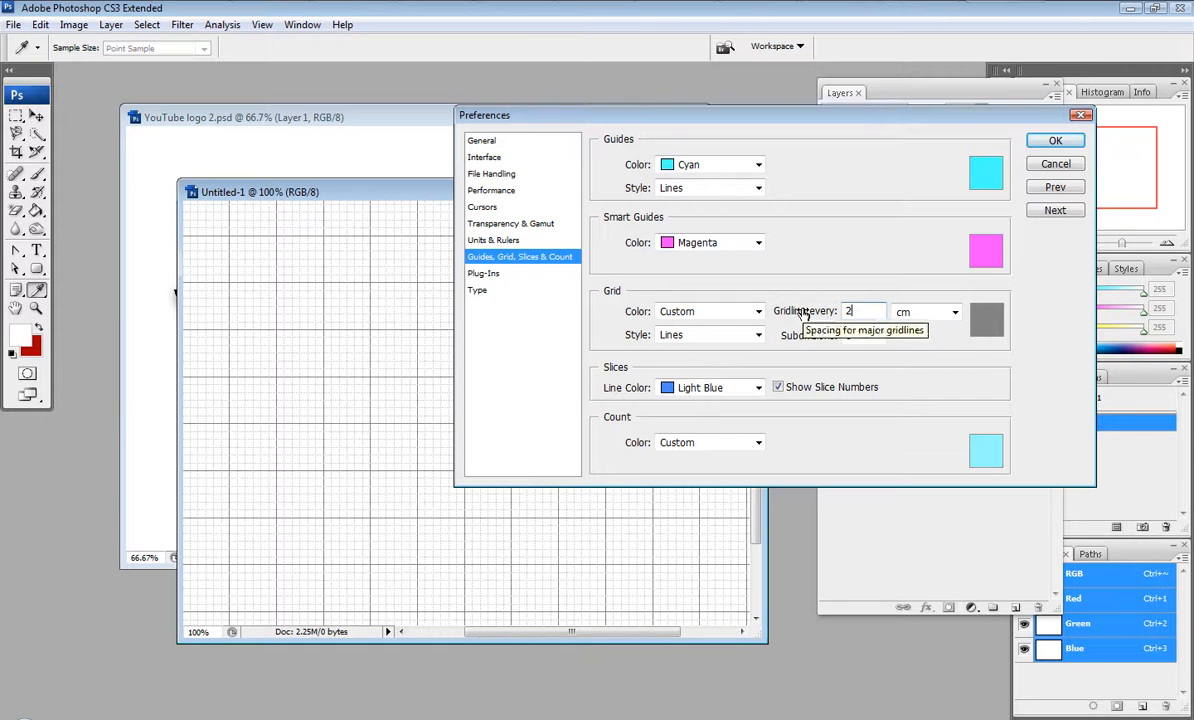
key("Tab")
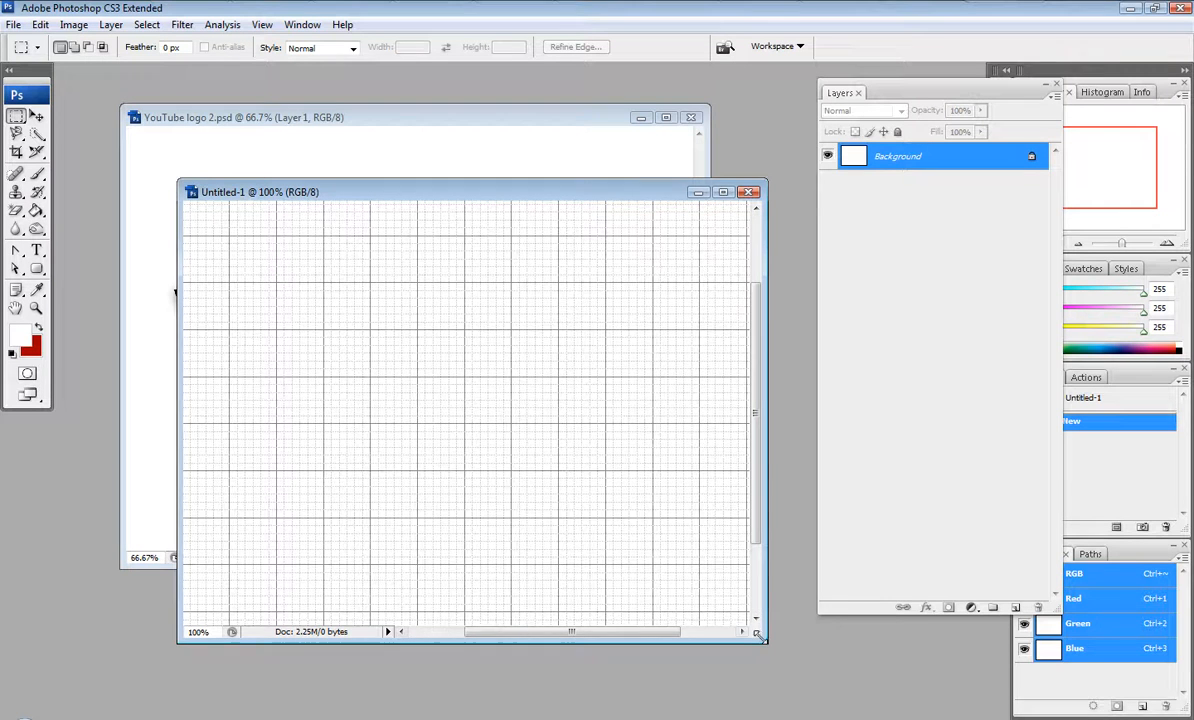
Activate the Rounded Rectangle tool for shape layers and set the foreground color to pure red (RGB 255, 0, 0)
left_click_drag(761, 637, 843, 680)
left_click_drag(520, 192, 455, 168)
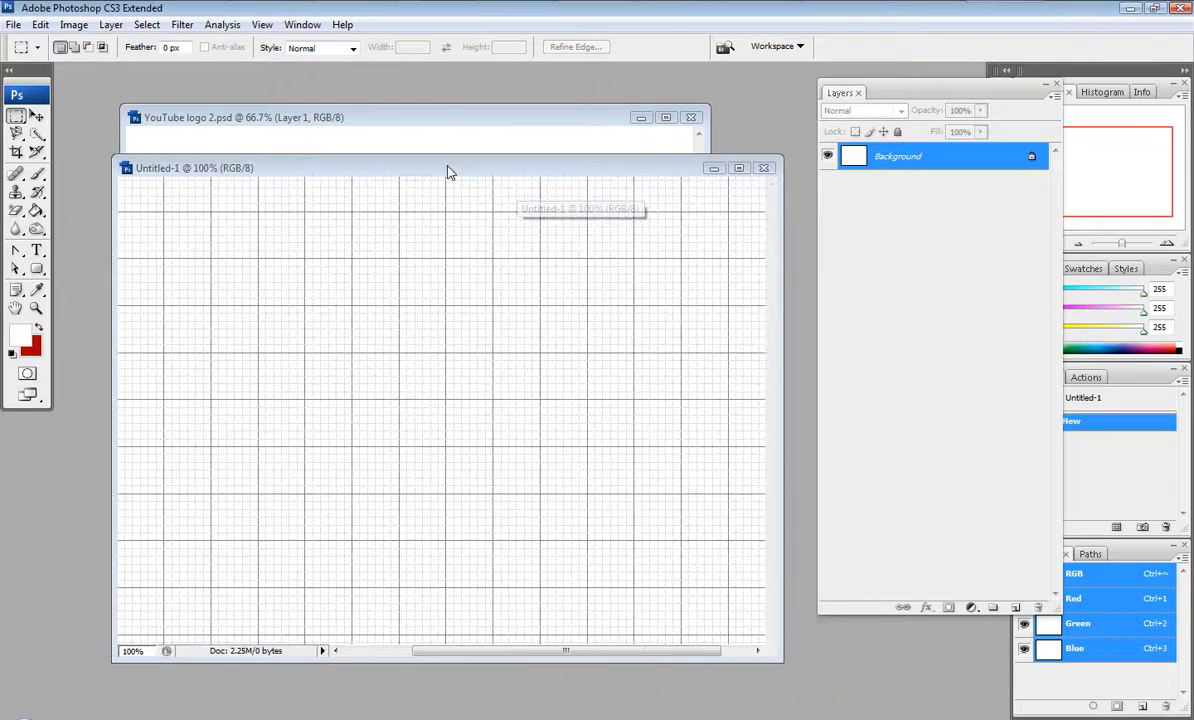
left_click_drag(36, 268, 112, 289)
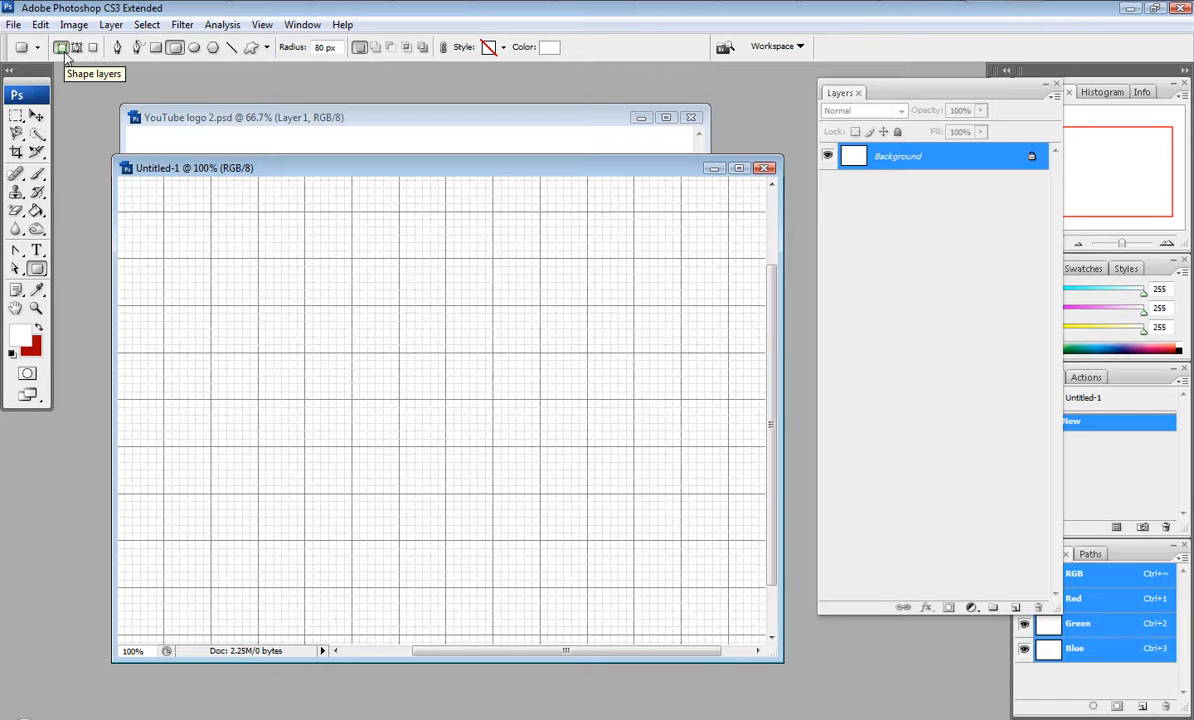
left_click(19, 336)
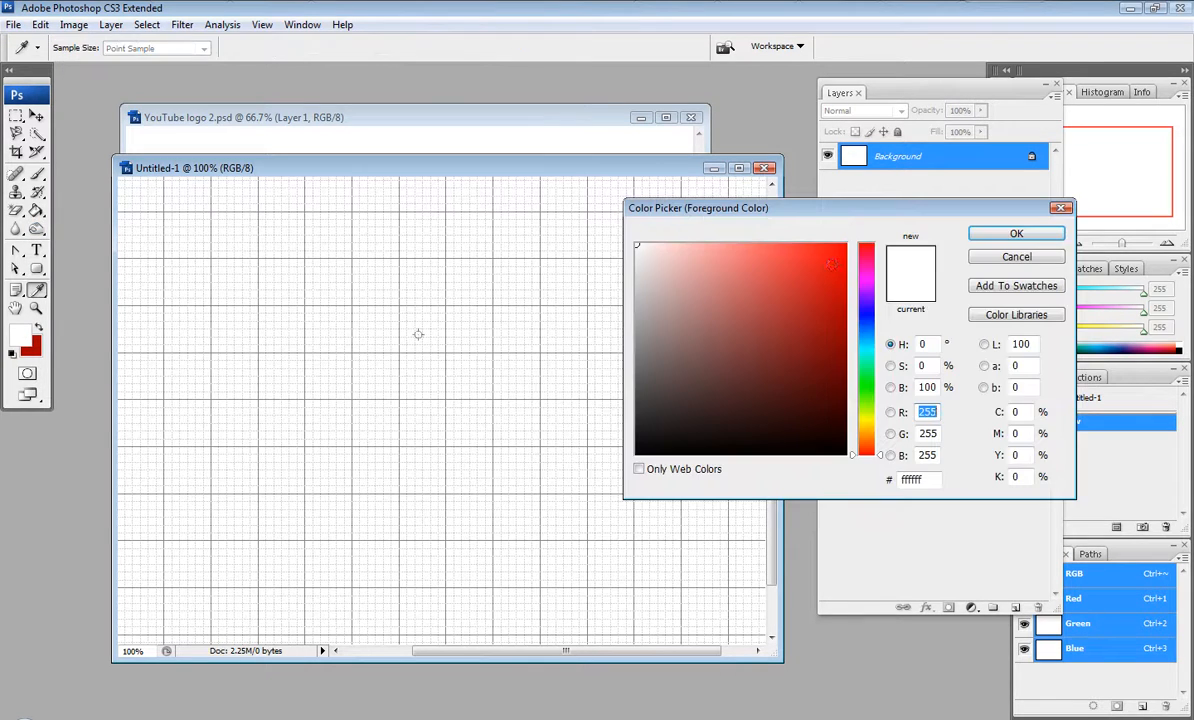
left_click_drag(831, 264, 850, 240)
left_click(1008, 233)
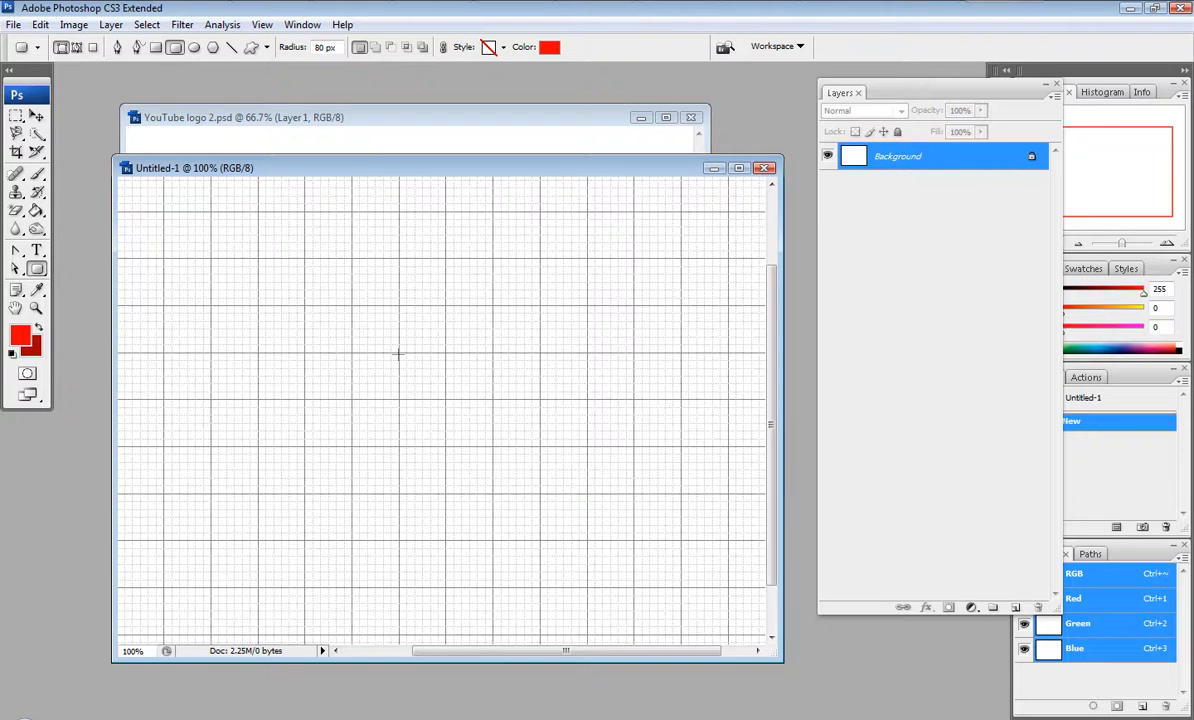
Try a red rounded rectangle of seven by four major grid squares with an 80 px radius against the YouTube logo, and undo it
left_click_drag(398, 352, 728, 541)
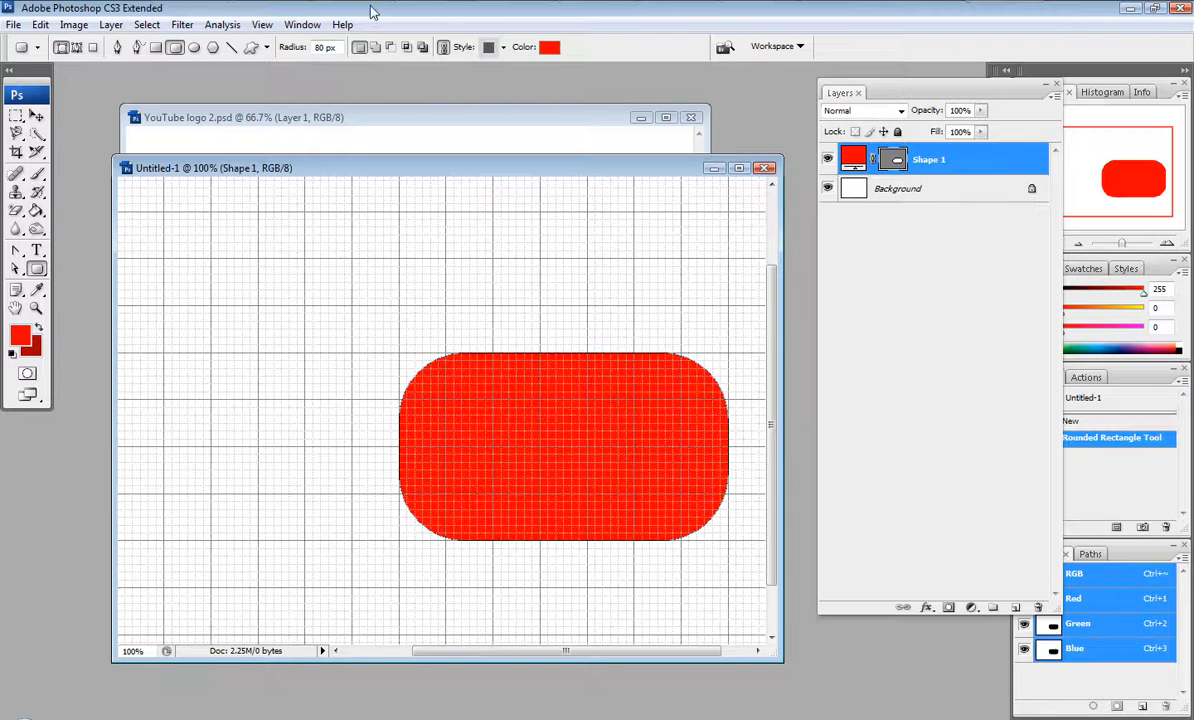
left_click(262, 24)
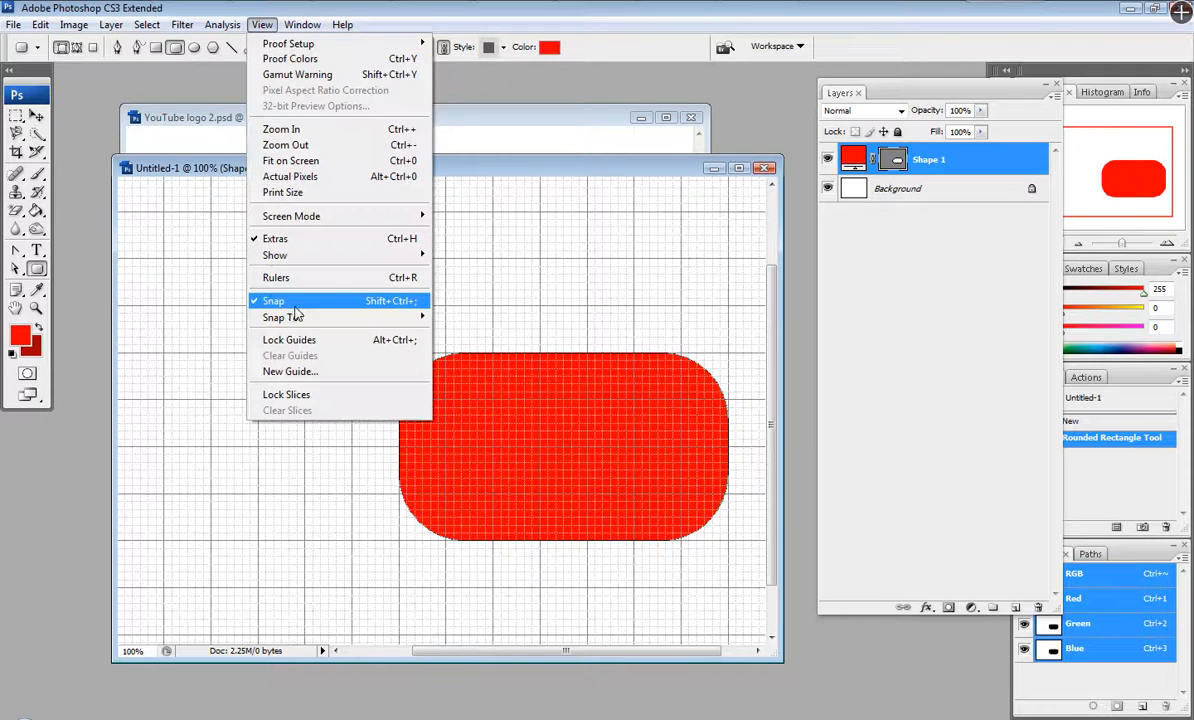
left_click(539, 189)
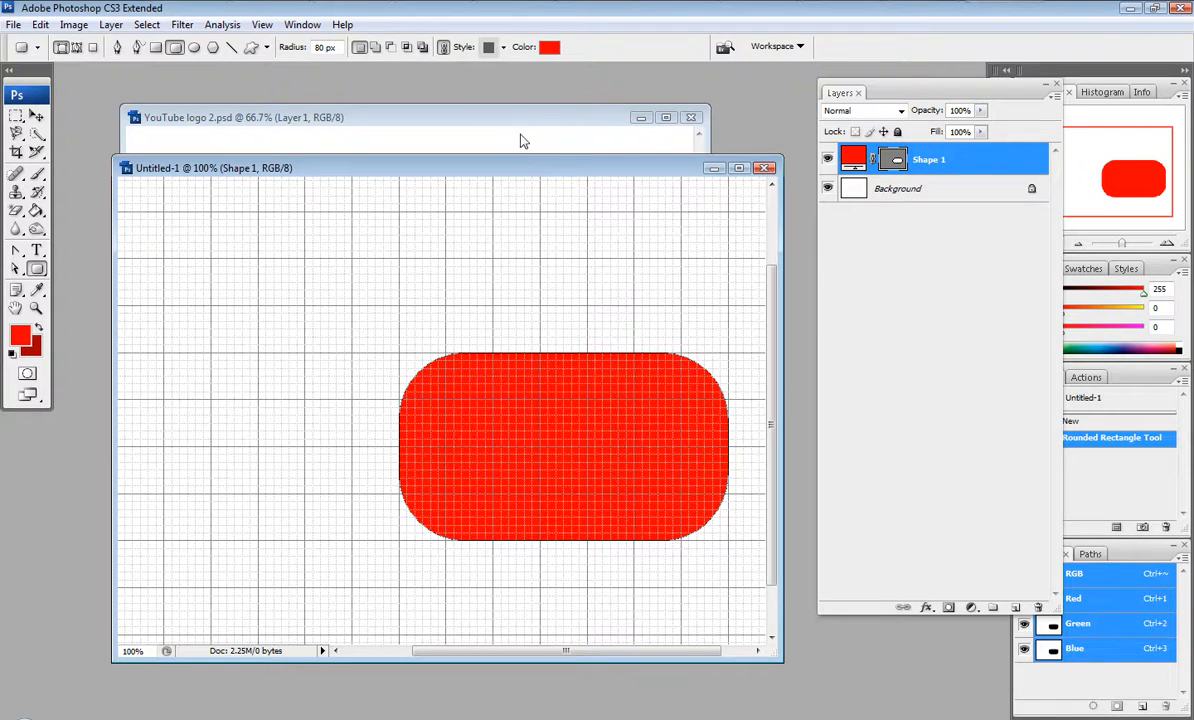
left_click(493, 119)
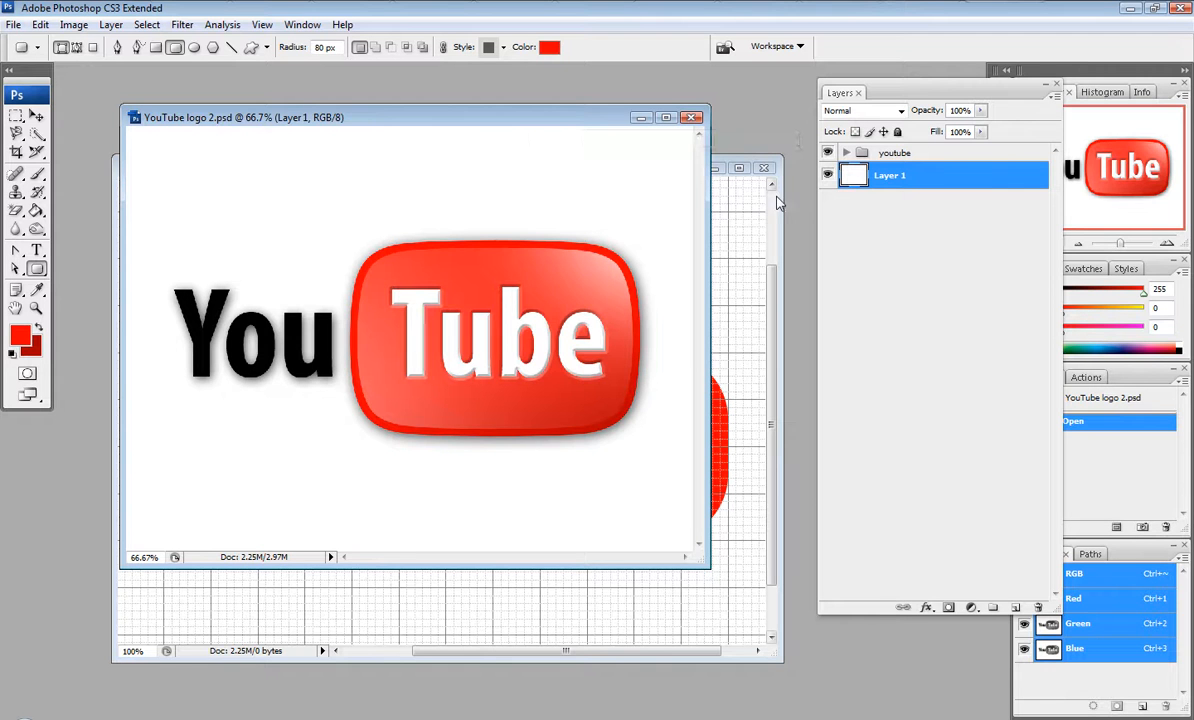
left_click(773, 298)
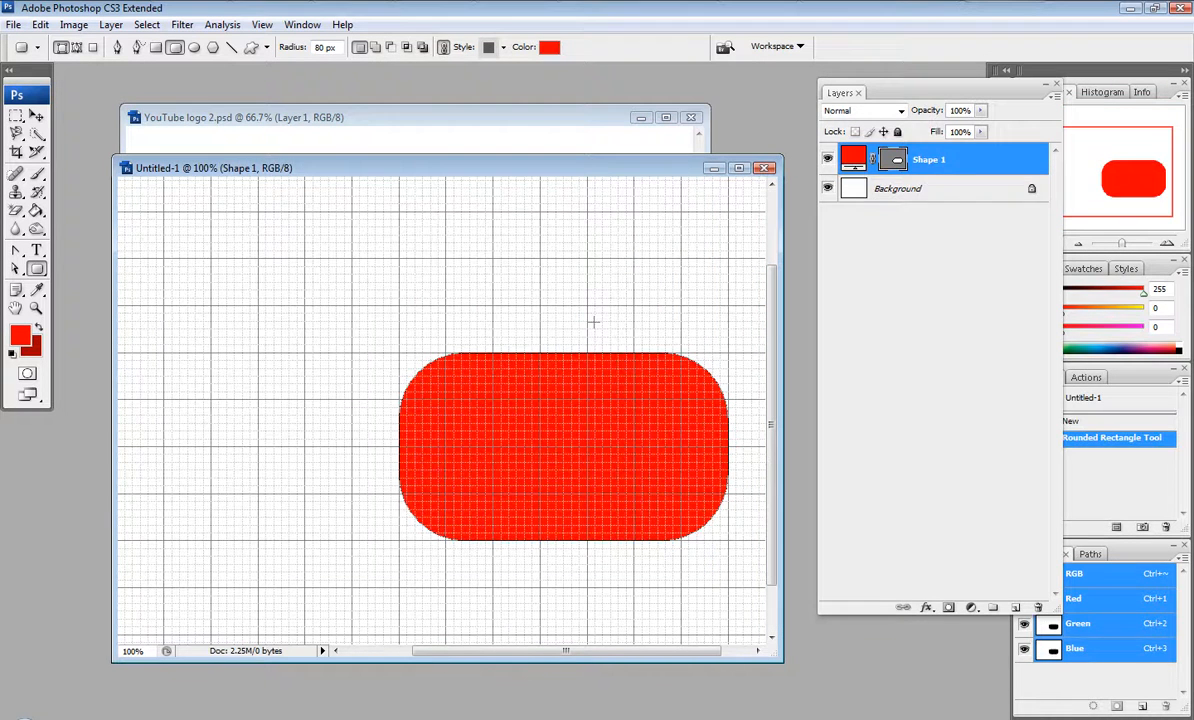
key("ctrl+z")
Draw a red rounded rectangle of six by four major grid squares with a 60 px radius and compare it with the YouTube logo
left_click_drag(301, 50, 297, 50)
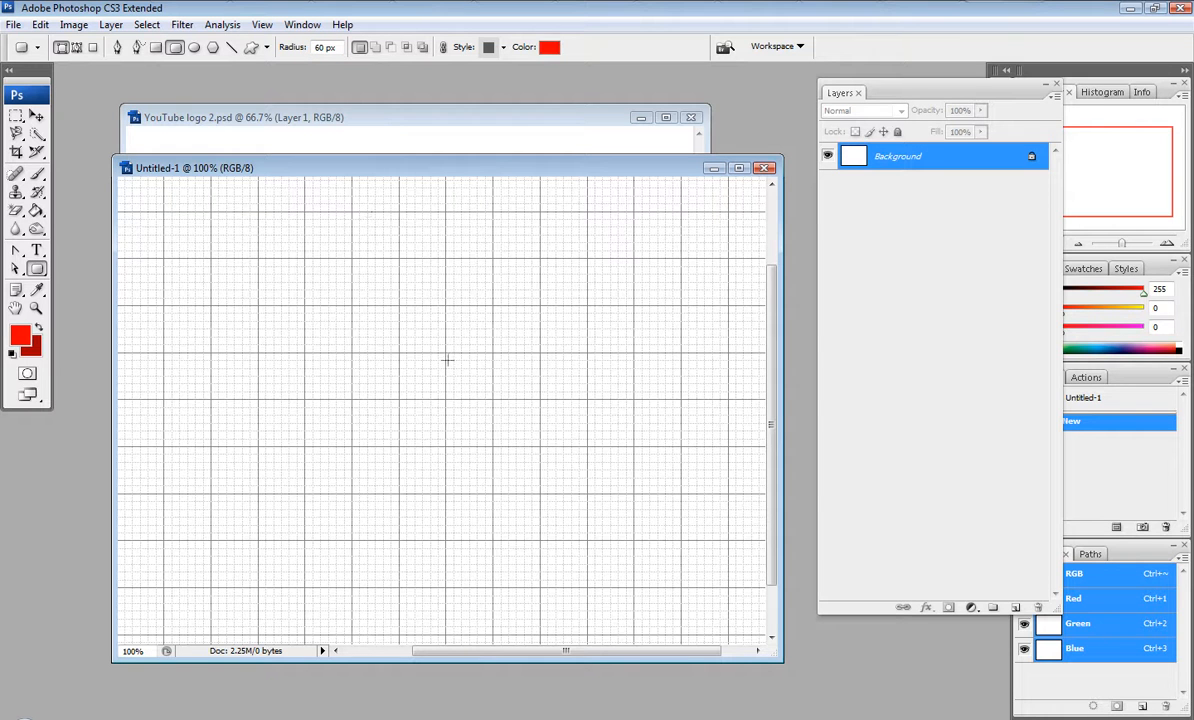
left_click_drag(445, 352, 730, 540)
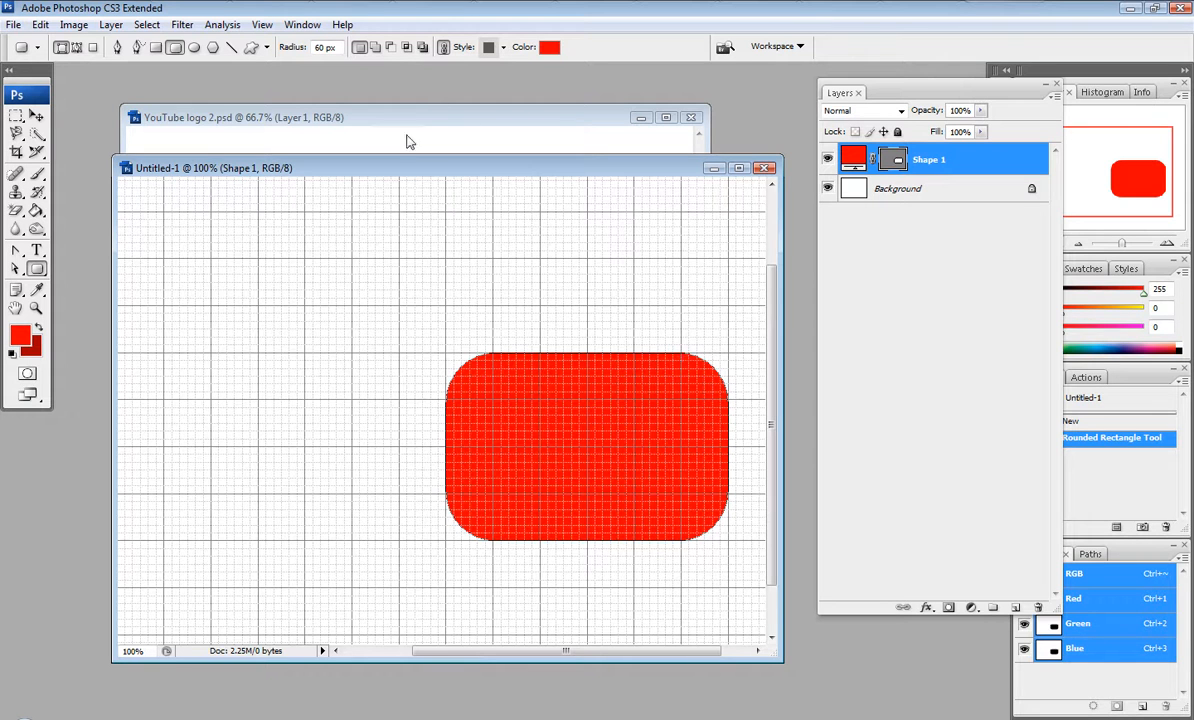
left_click(437, 128)
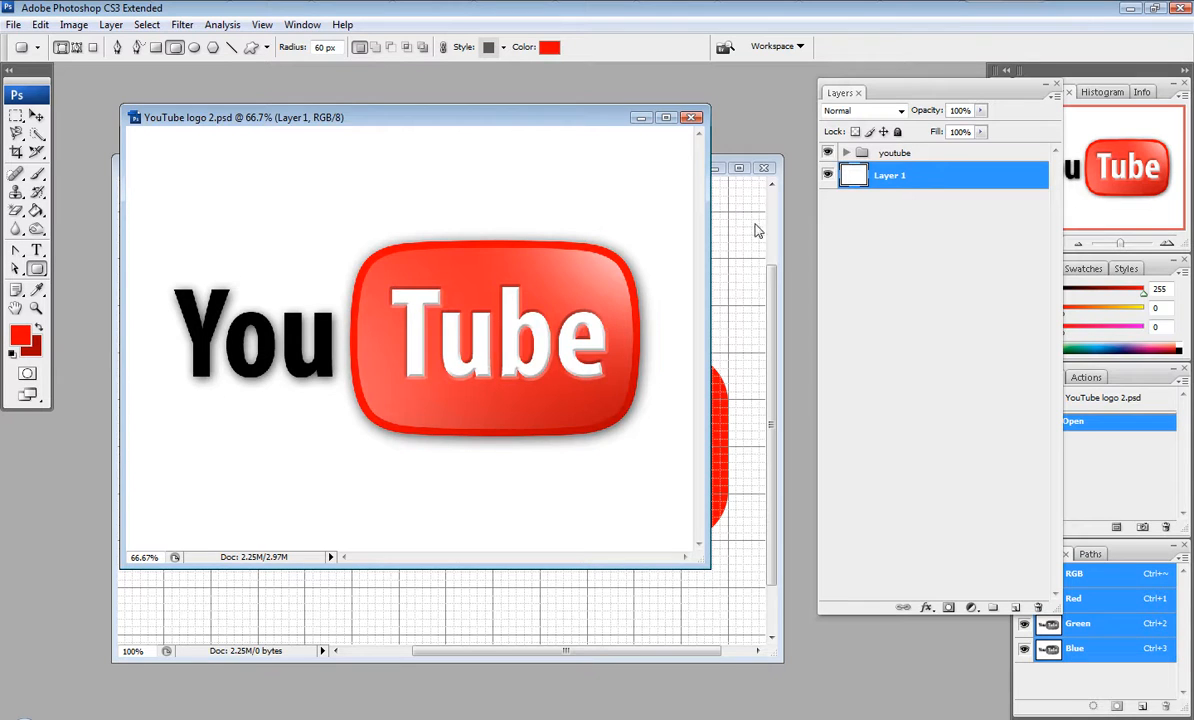
left_click(725, 264)
Try to reshape the rectangle's upper-left corner by moving a single curve handle with the Direct Selection tool, and undo it
key("ctrl+plus")
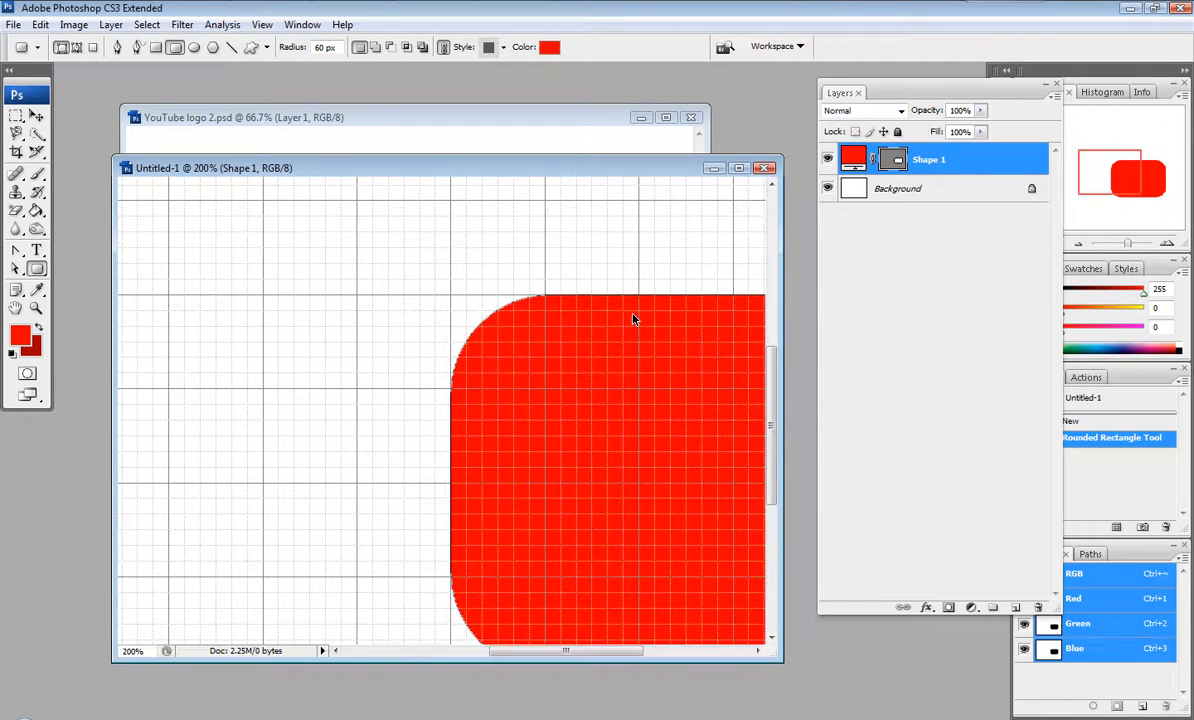
left_click_drag(633, 315, 300, 275)
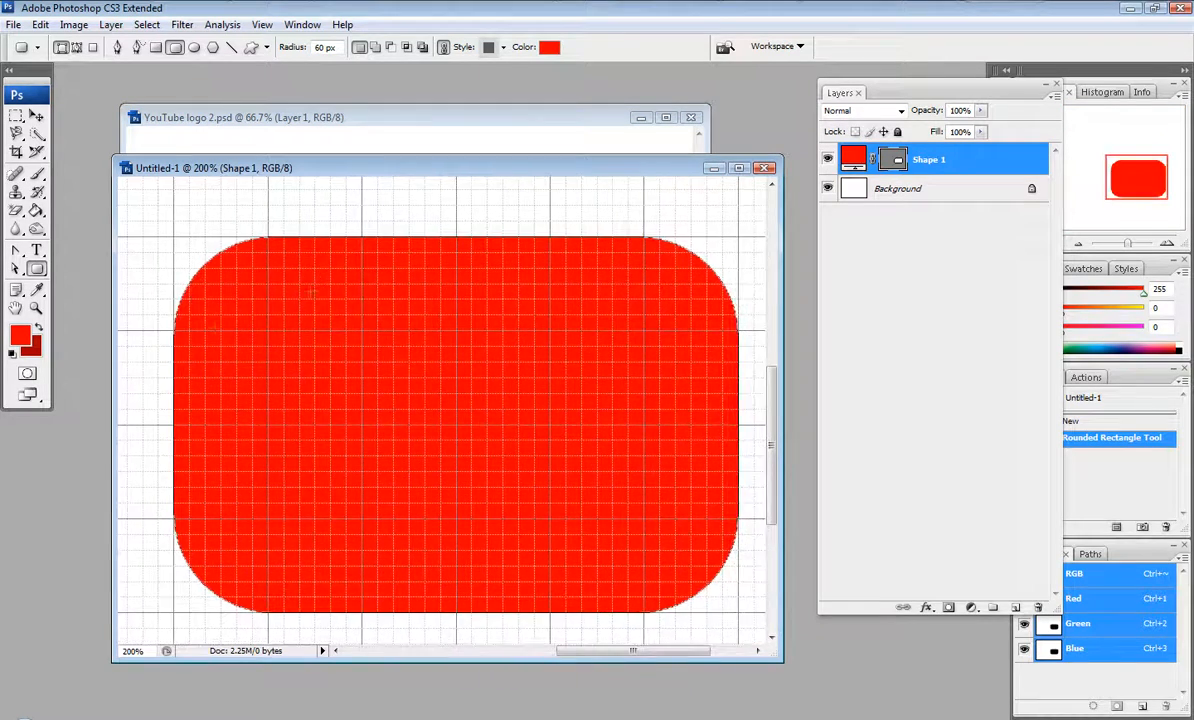
left_click(16, 268)
left_click(213, 278)
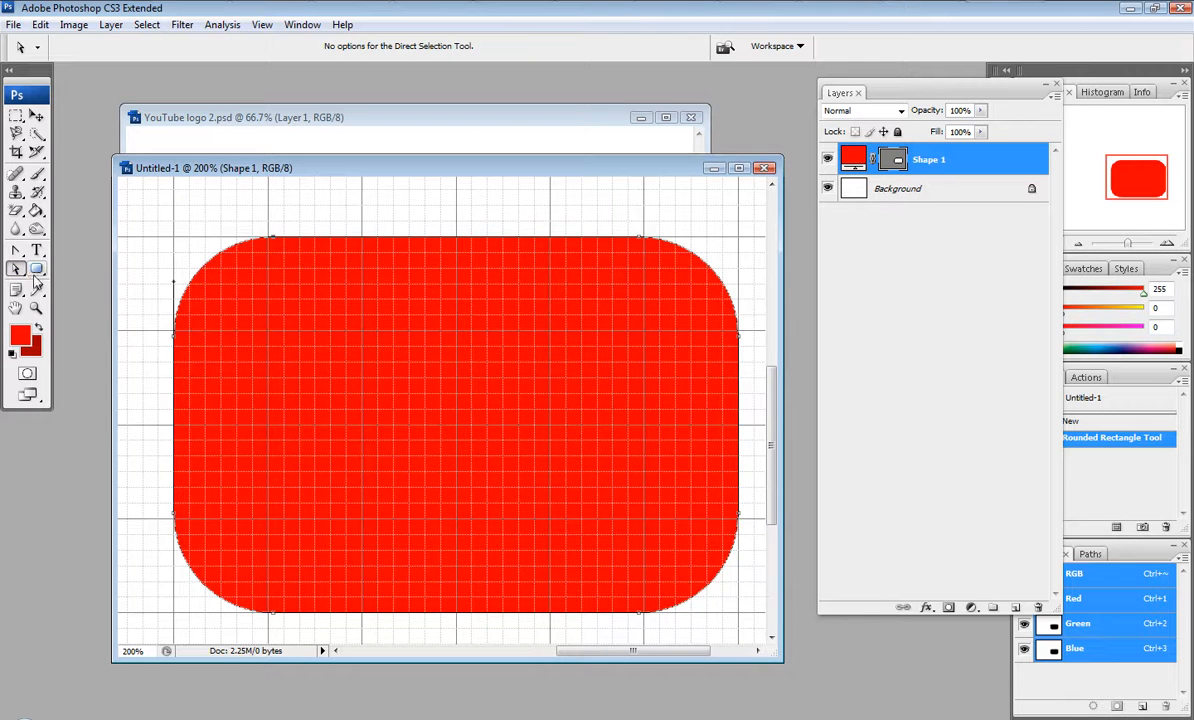
left_click(273, 239)
mouse_move(218, 237)
left_mouse_down()
mouse_move(221, 250)
mouse_move(226, 210)
mouse_move(208, 270)
mouse_move(221, 222)
left_mouse_up()
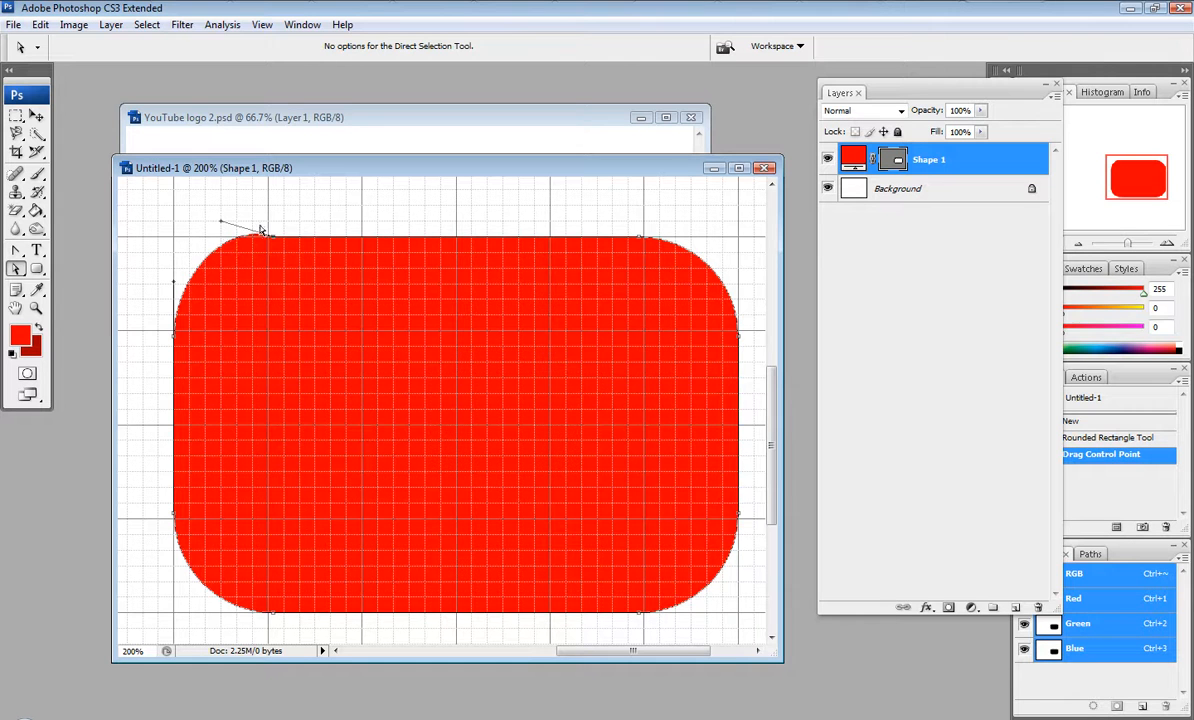
key("ctrl+z")
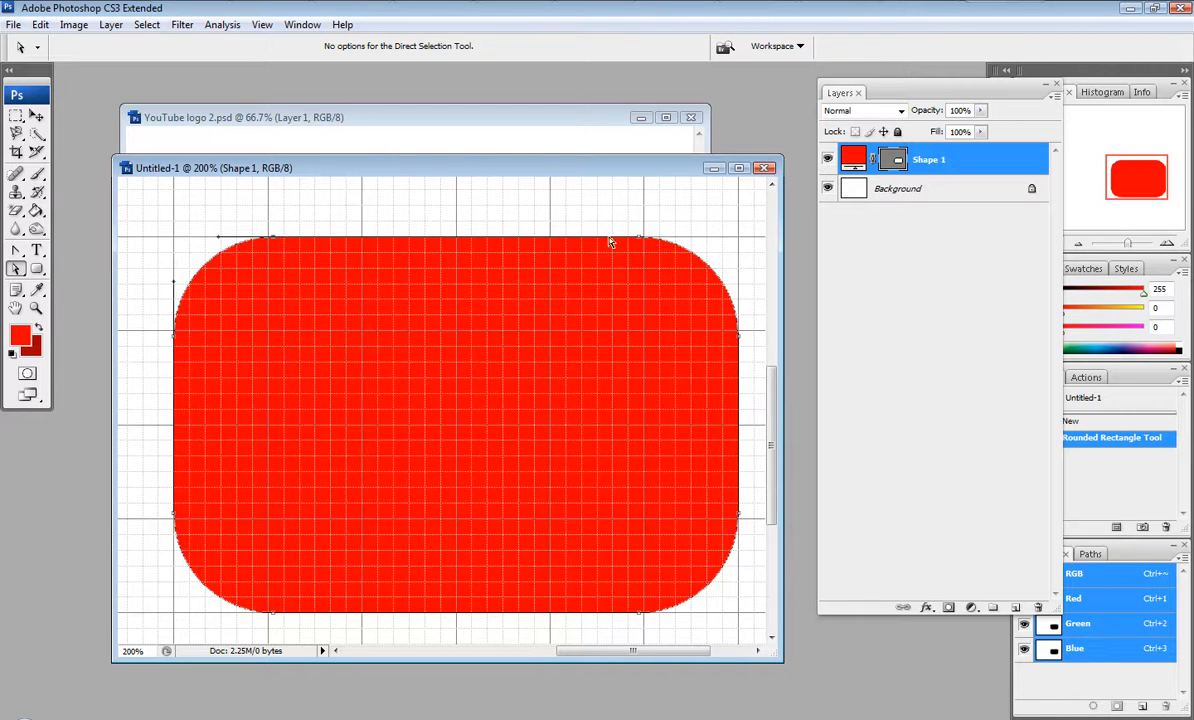
Use the Convert Point tool on the leftmost anchor of the rectangle's top edge, tilting its handles so the edge bulges slightly upward
left_click(19, 251)
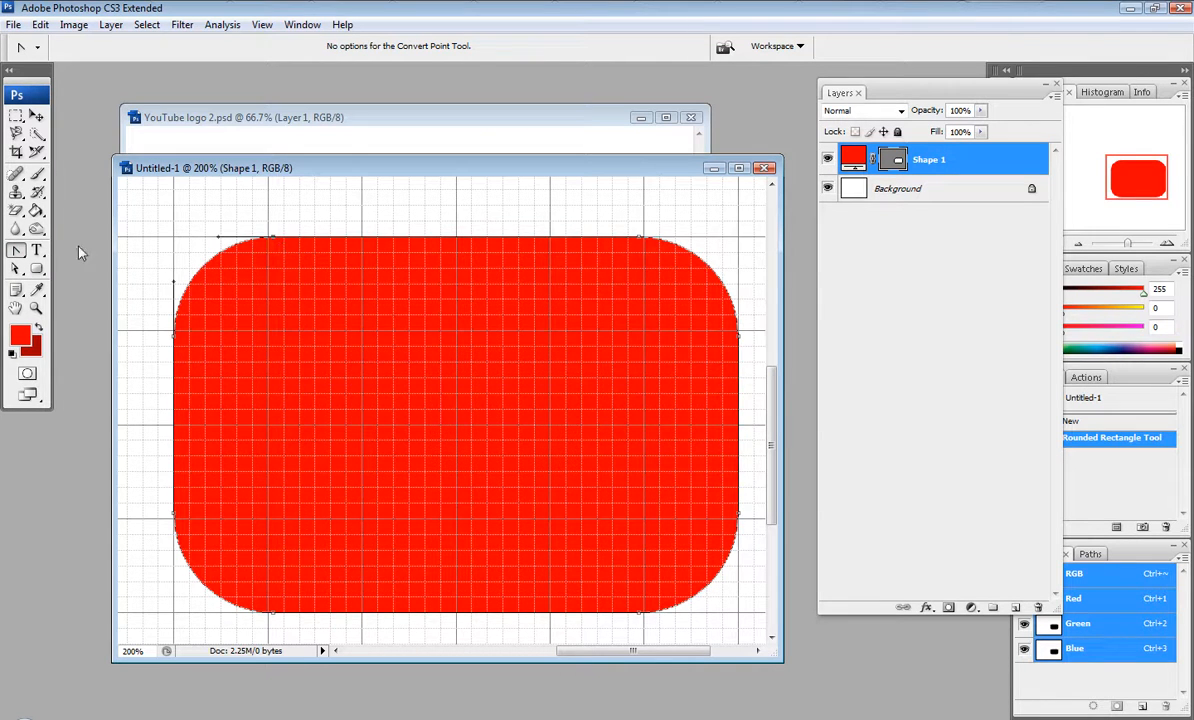
left_click(17, 250)
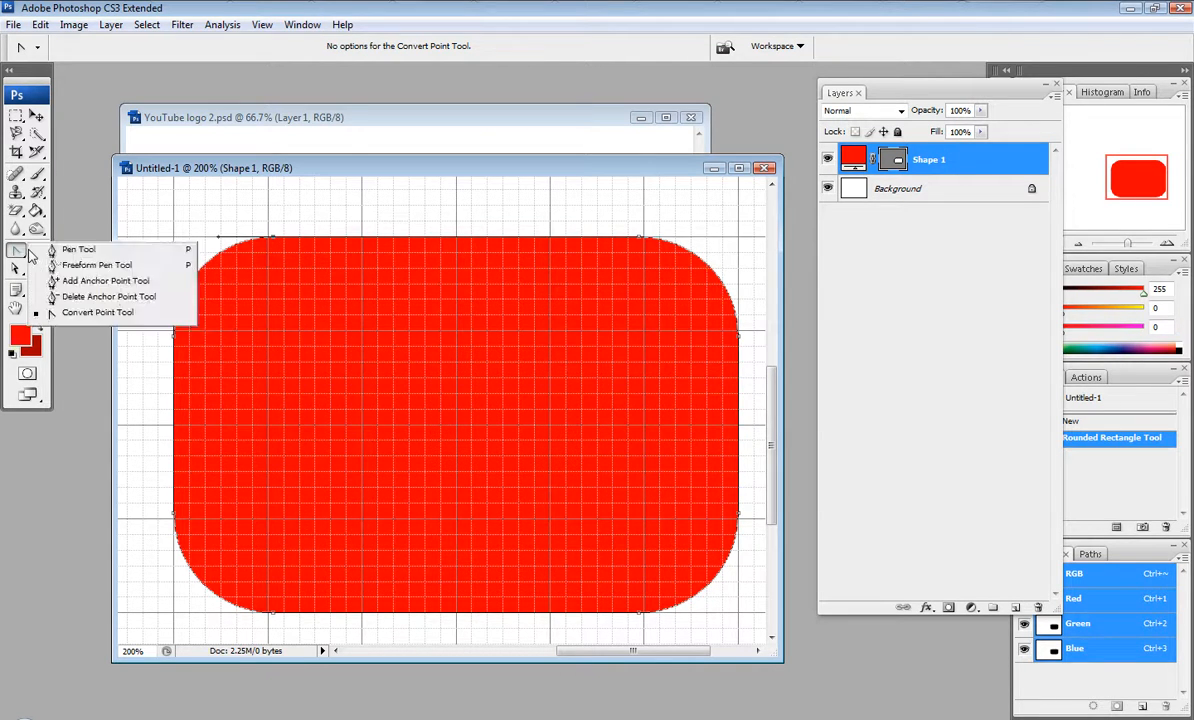
left_click(82, 314)
left_click_drag(273, 237, 335, 241)
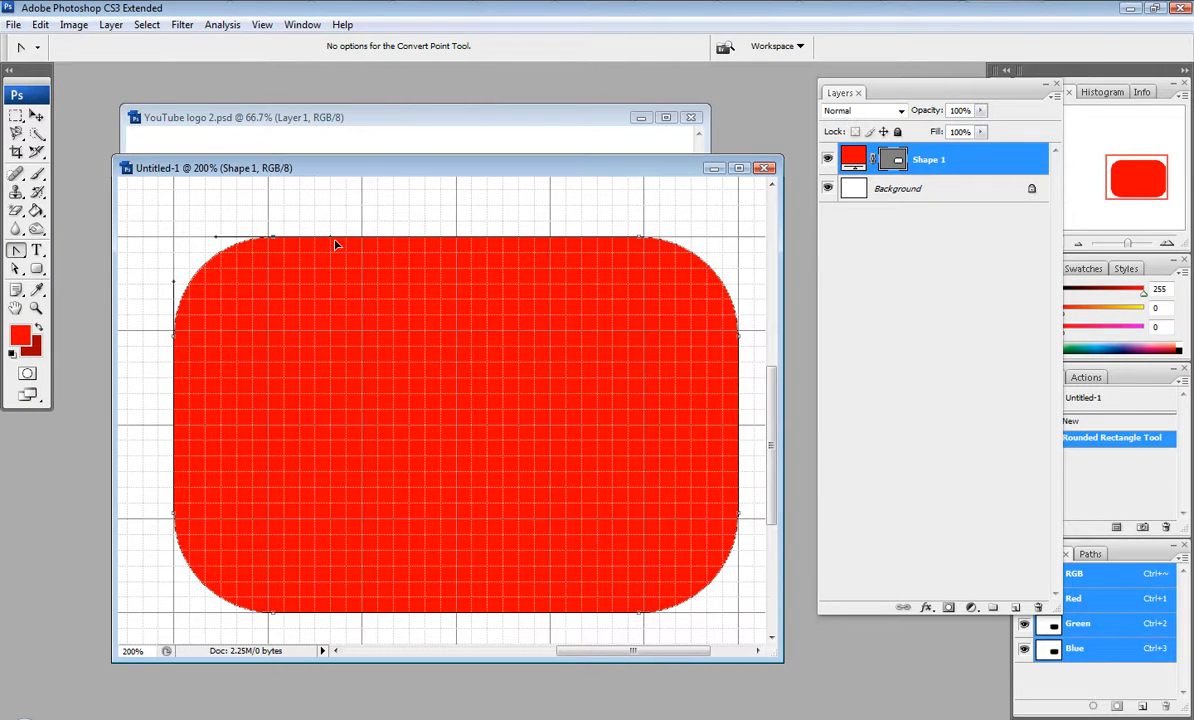
left_click_drag(336, 244, 336, 234)
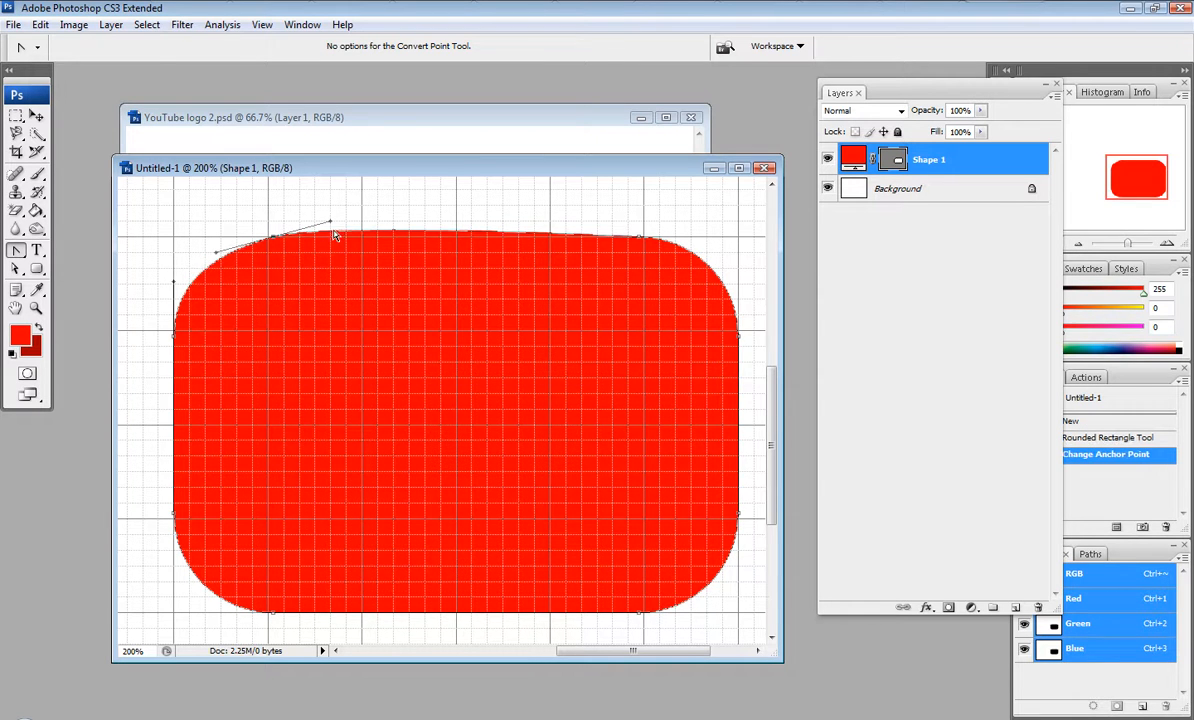
Use the Convert Point tool on the rightmost top-edge anchor and both left-edge anchors of the red rectangle so those edges bulge outward
left_click_drag(640, 237, 698, 251)
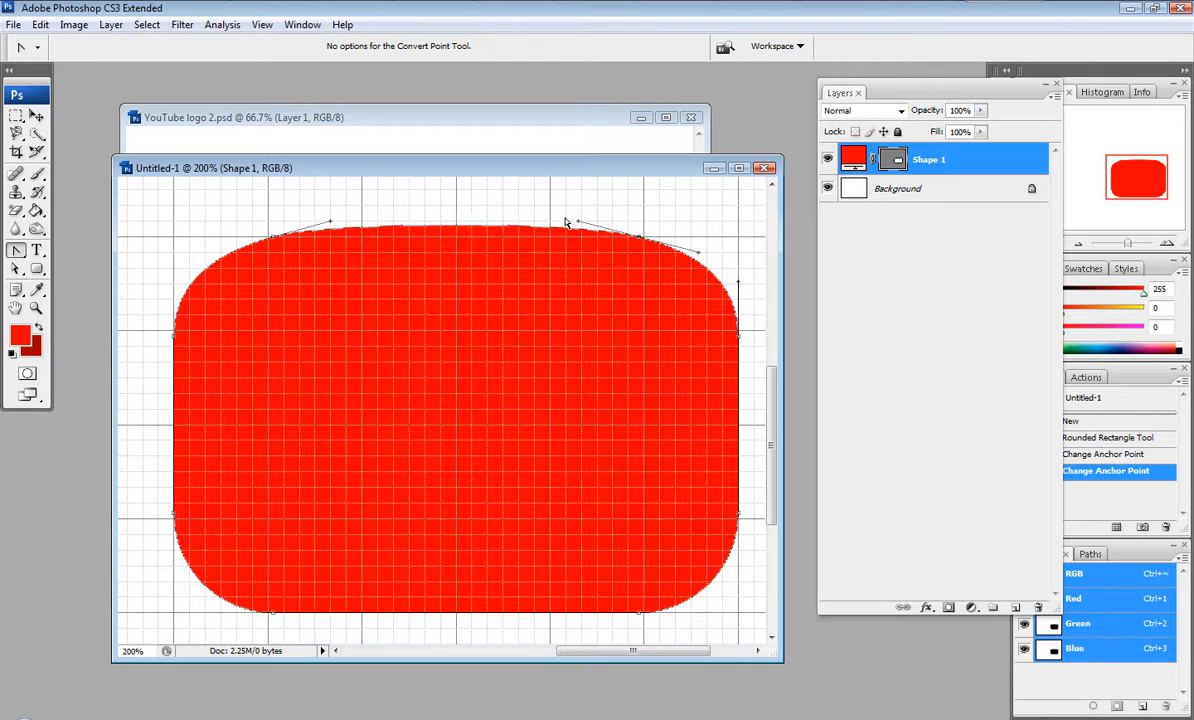
left_click_drag(245, 374, 268, 344)
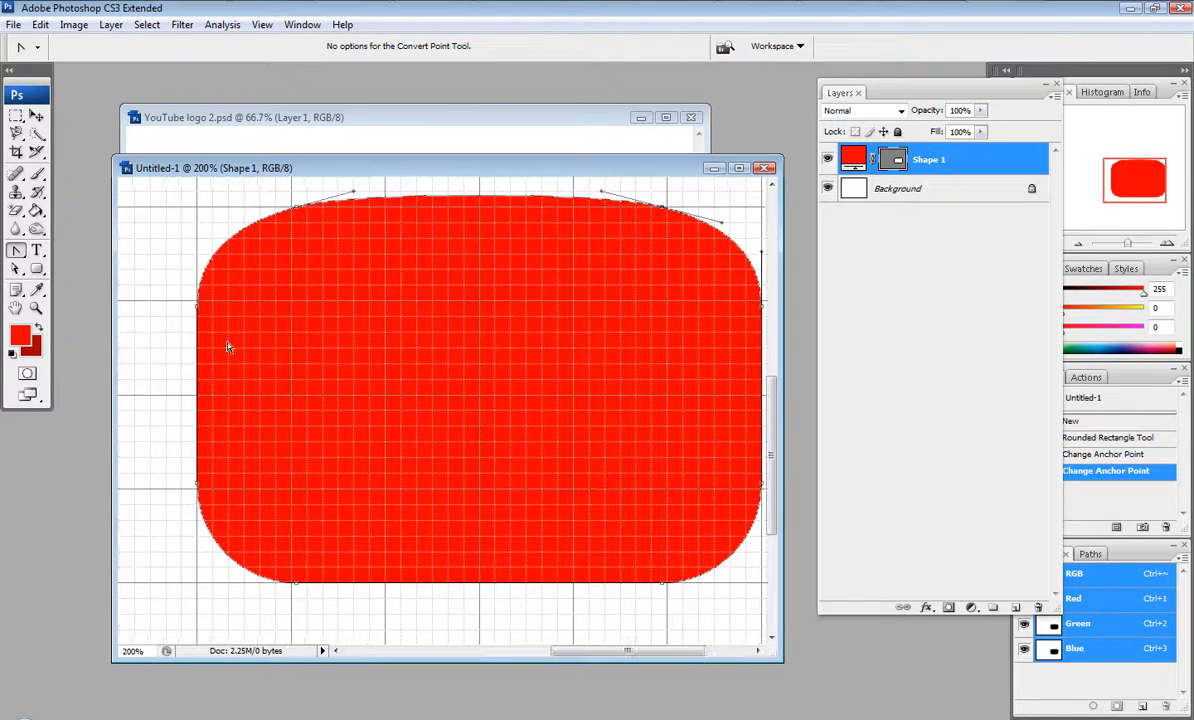
left_click_drag(197, 307, 197, 318)
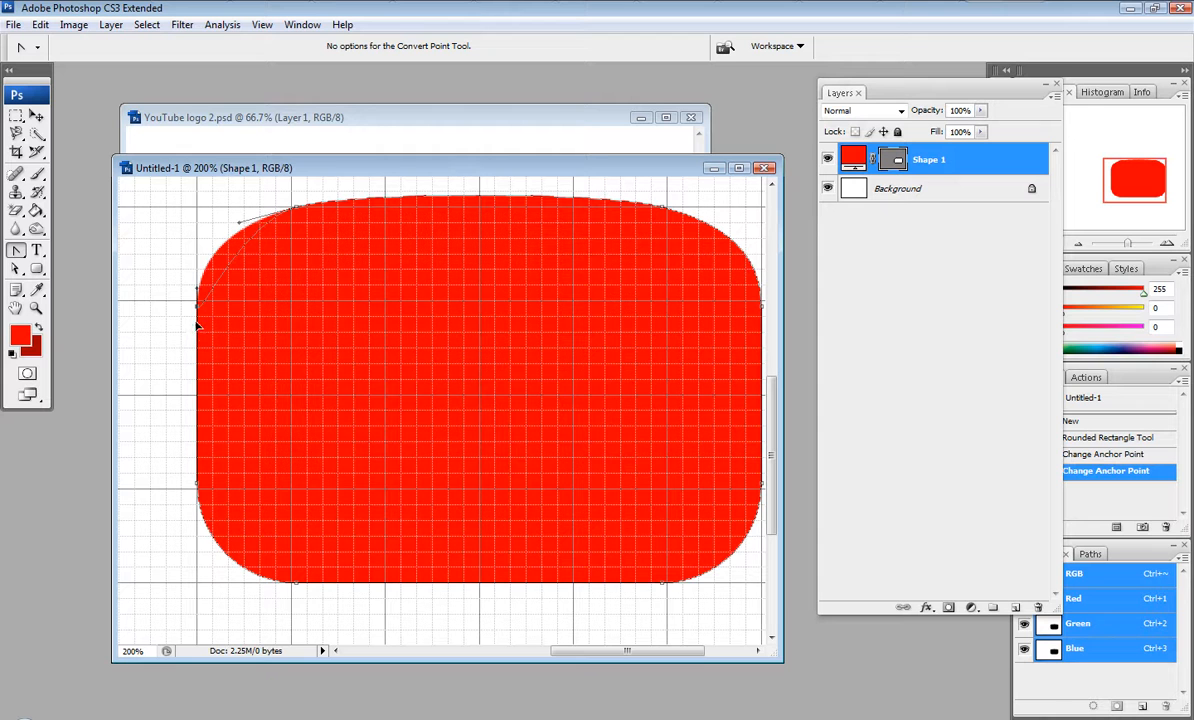
mouse_move(199, 252)
left_mouse_down()
mouse_move(214, 258)
mouse_move(208, 270)
left_mouse_up()
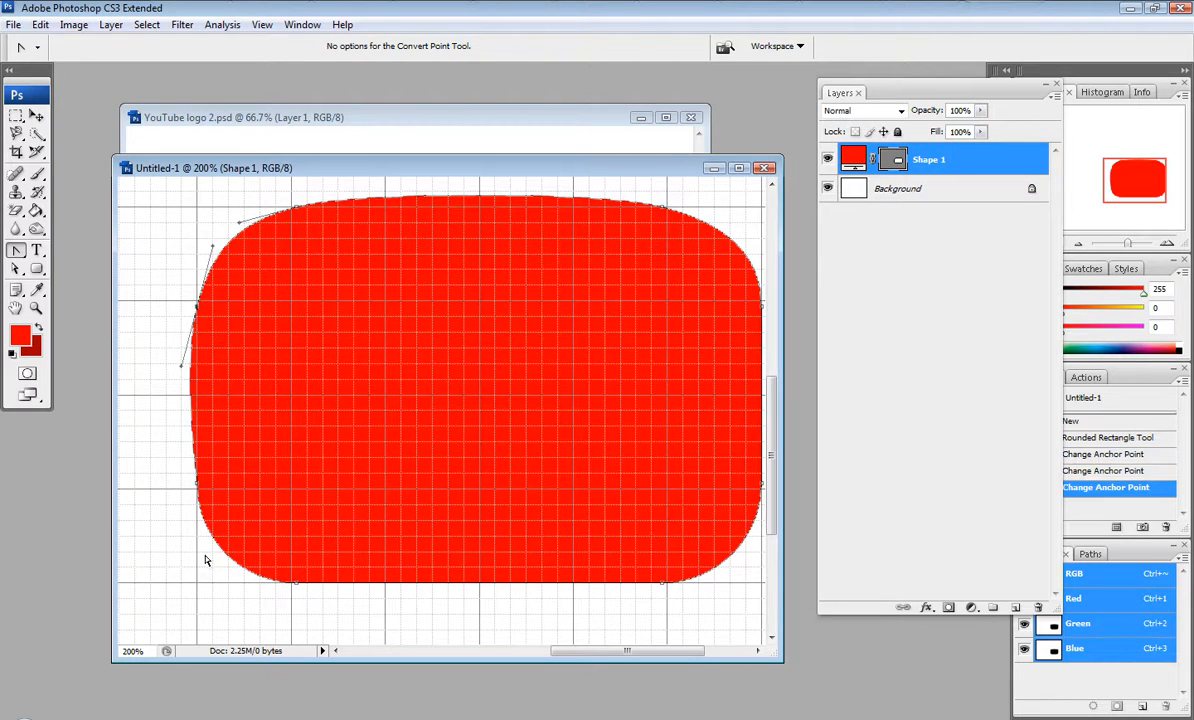
left_click_drag(198, 483, 186, 438)
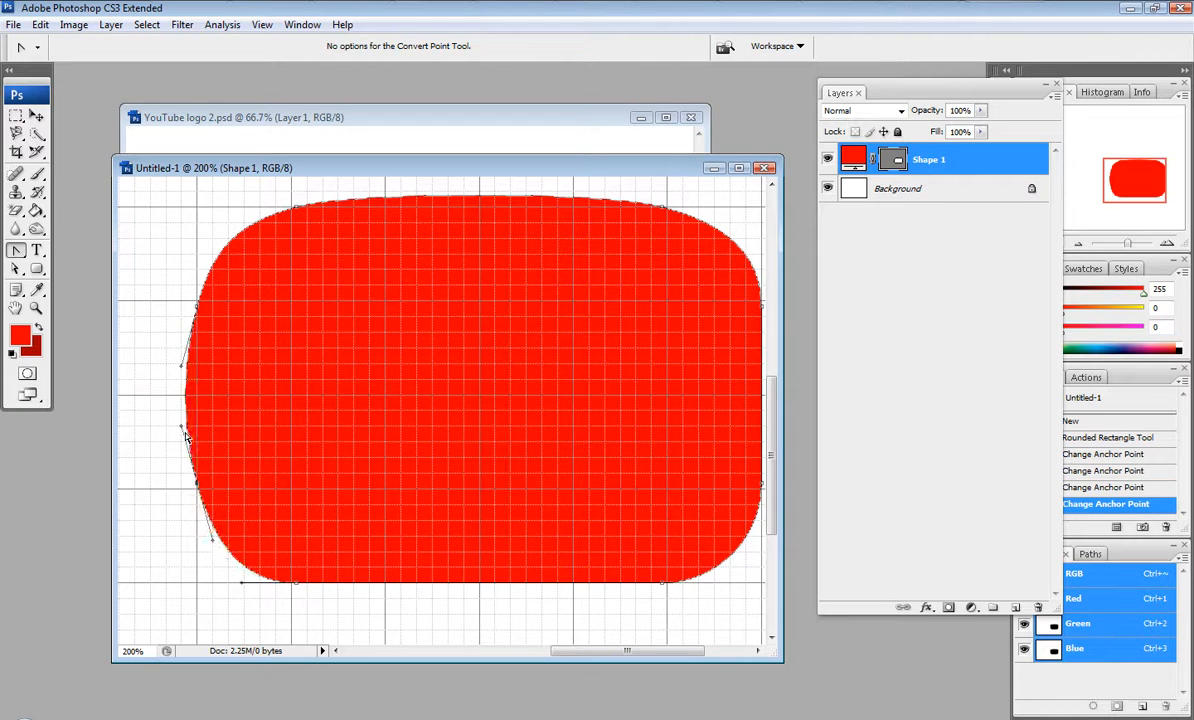
Tilt the handles of the right-edge and bottom-edge anchors with the Convert Point tool so these edges bulge outward as well
left_click_drag(434, 432, 275, 428)
left_click_drag(601, 305, 615, 360)
left_click_drag(600, 481, 592, 547)
left_click_drag(498, 506, 660, 432)
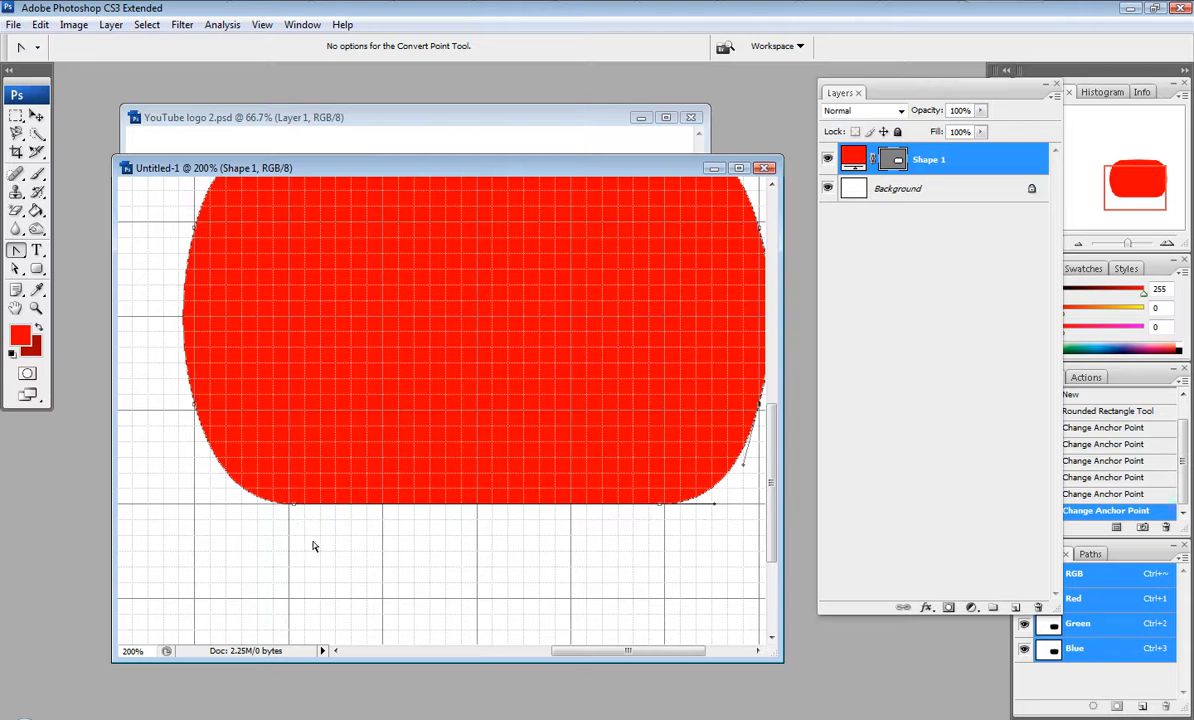
left_click_drag(294, 505, 235, 491)
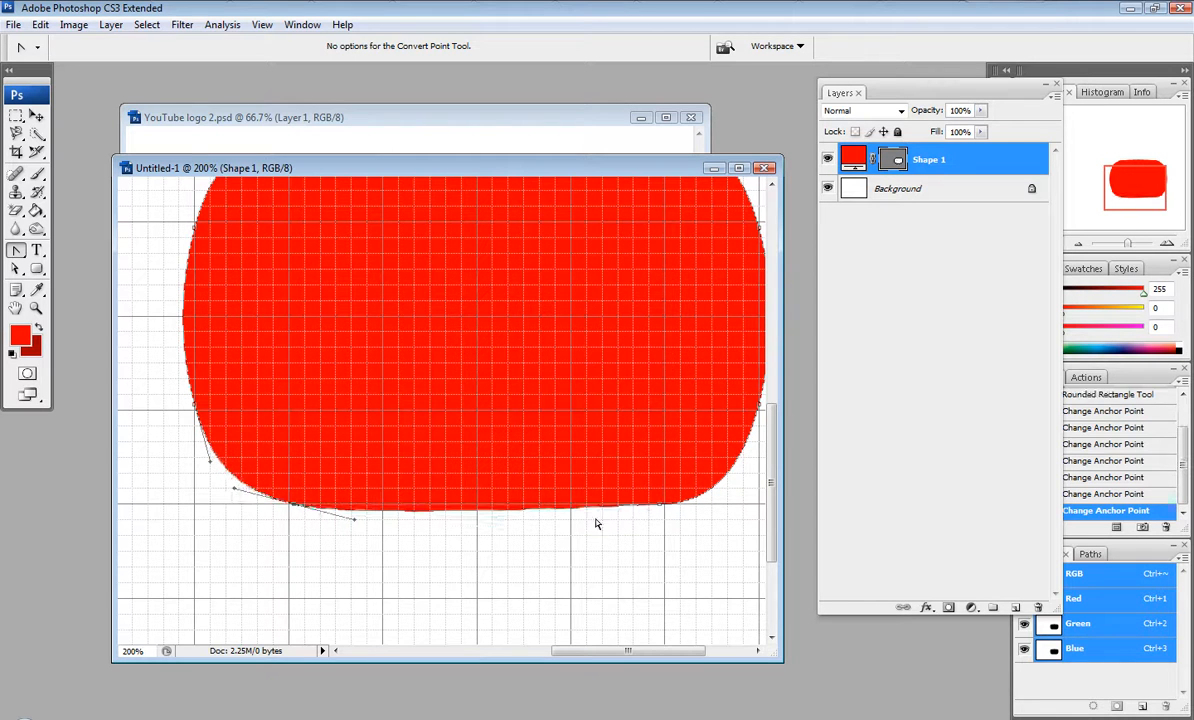
left_click_drag(660, 509, 514, 555)
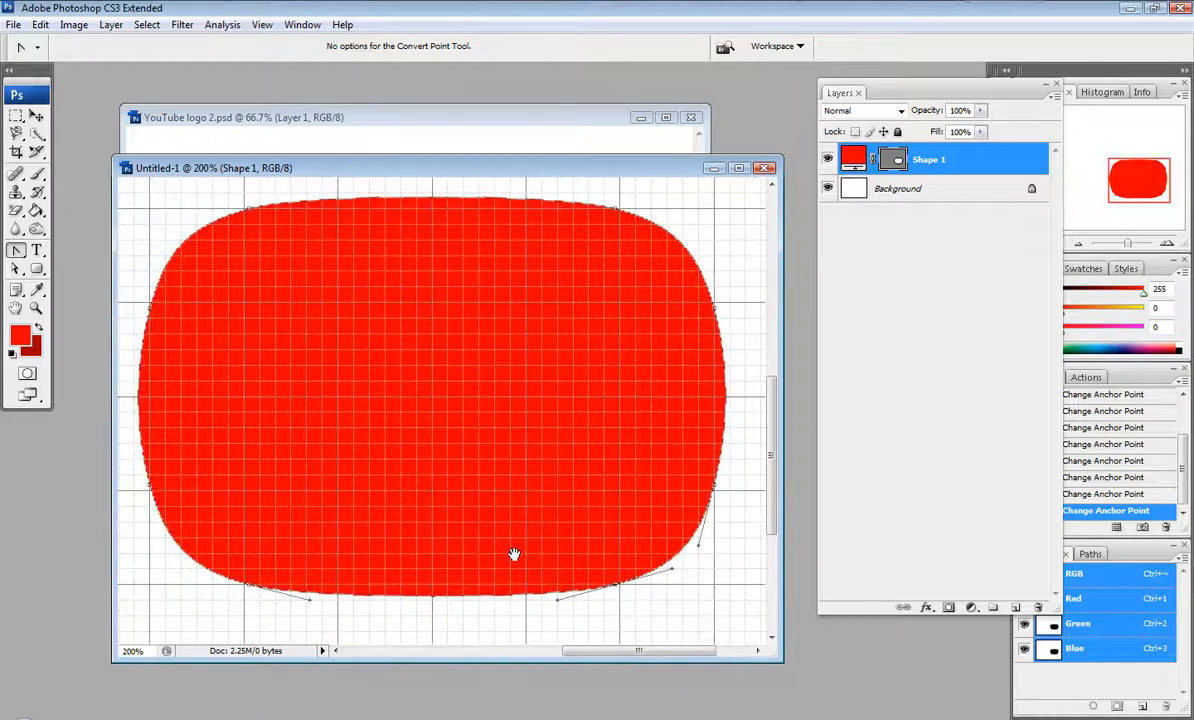
Compare the shape with YouTube logo 2.psd and toggle the Gradient Overlay of its Shape 1 layer in the youtube group off and on
left_click(505, 118)
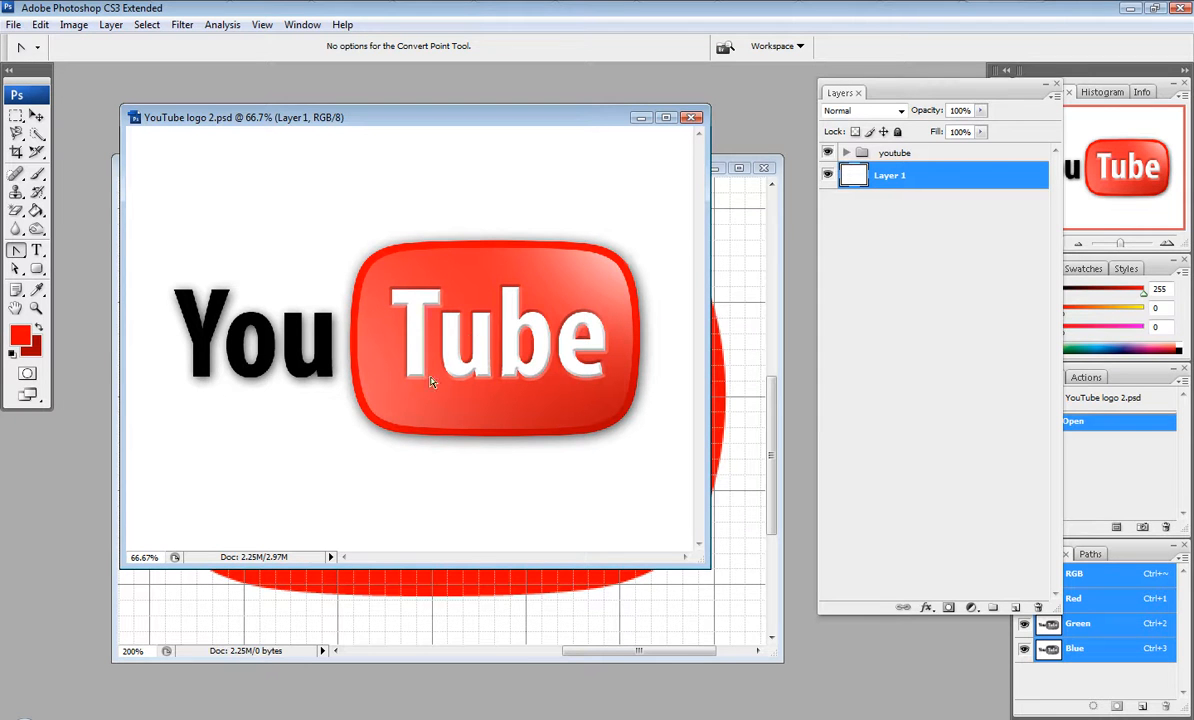
left_click(779, 408)
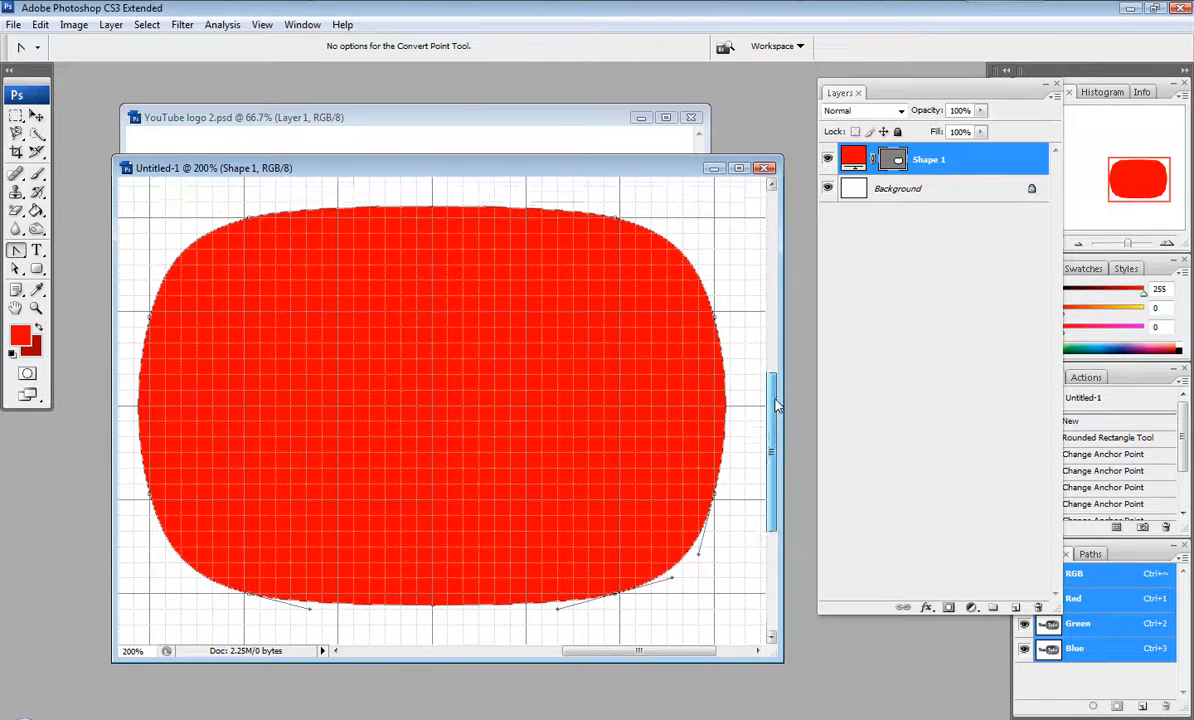
left_click(546, 119)
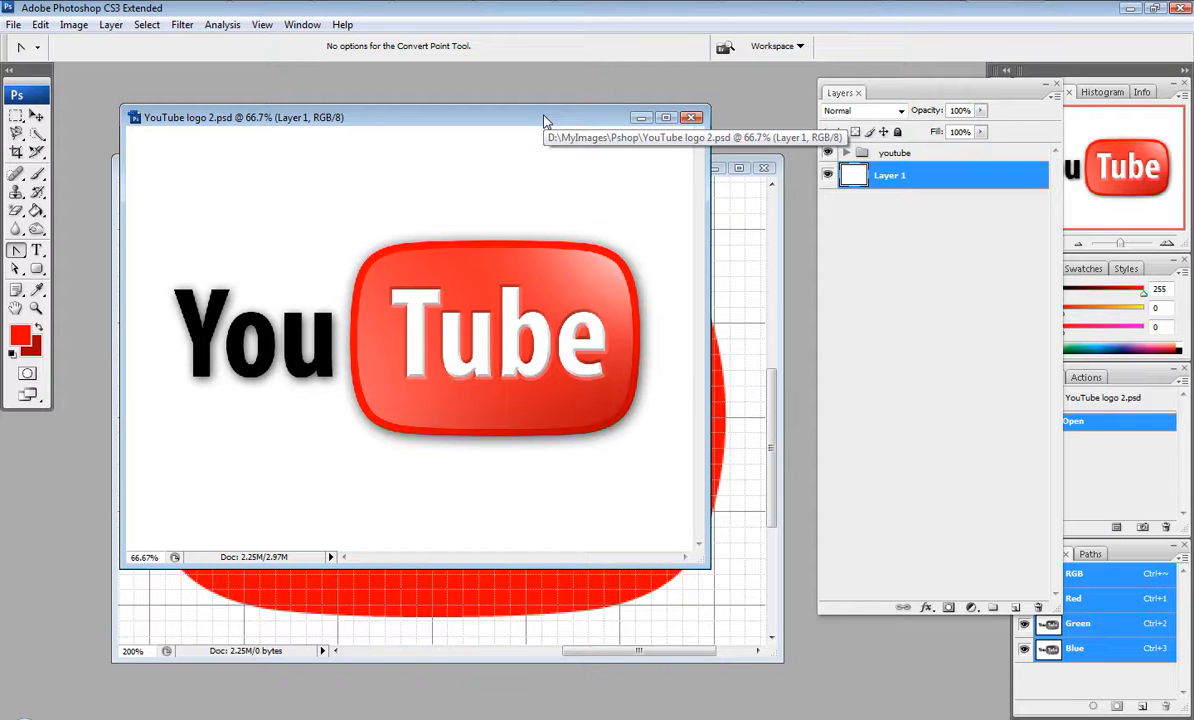
left_click(846, 153)
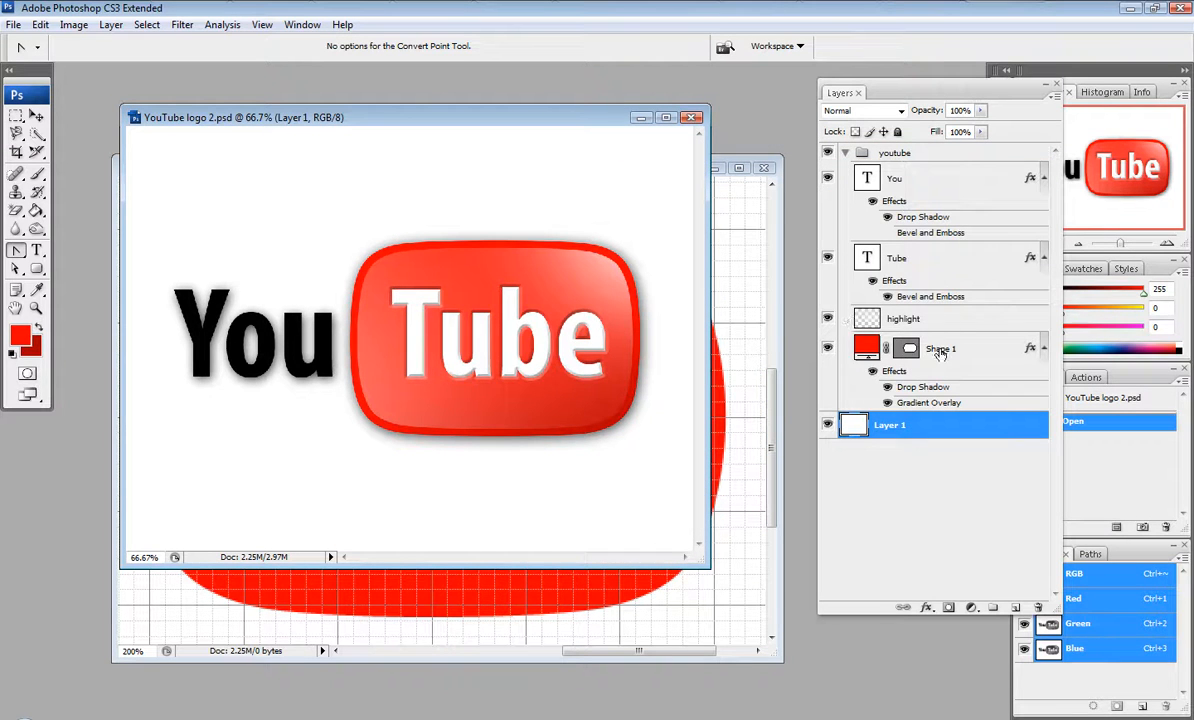
left_click(887, 403)
left_click(887, 403)
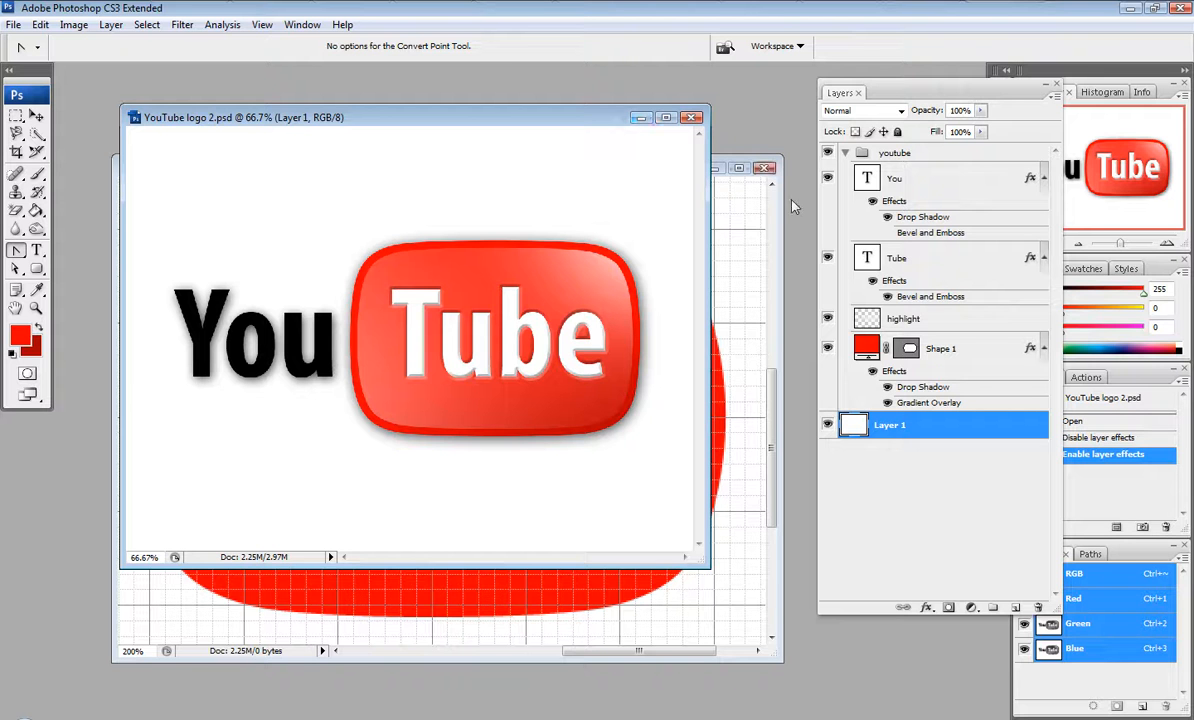
left_click(771, 413)
left_click_drag(771, 413, 771, 411)
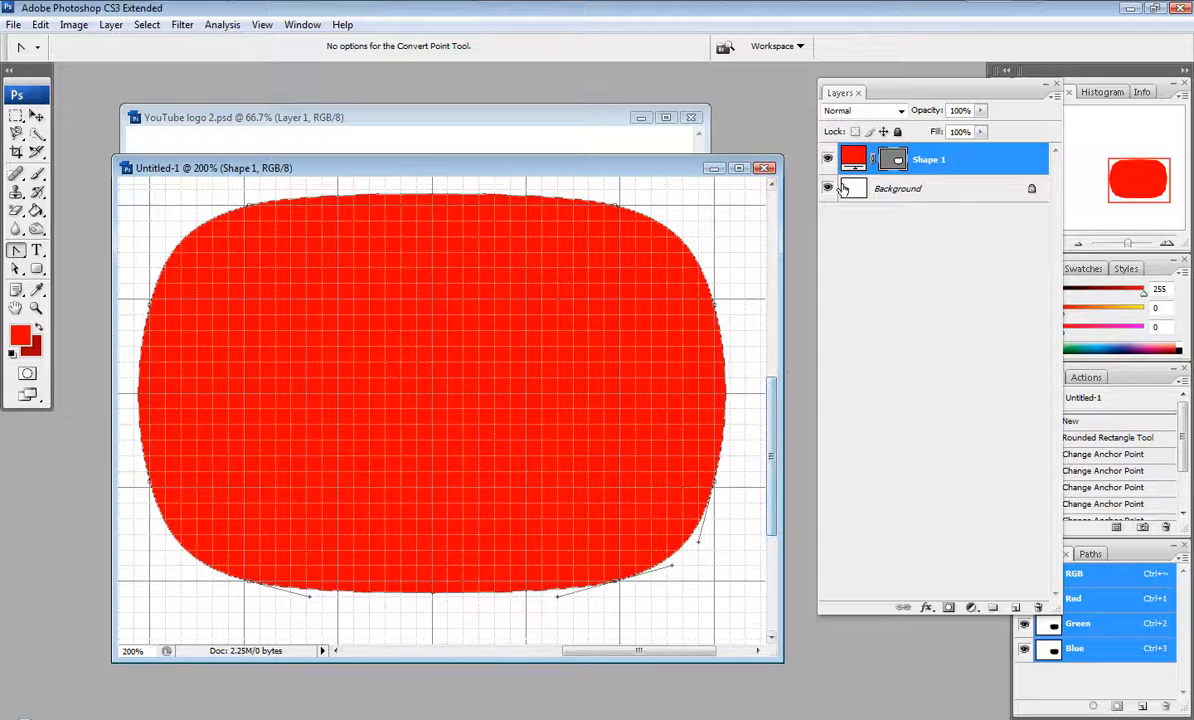
Try to rasterize the Shape 1 layer and draw a yellow radial gradient from its upper-left area with the Gradient tool, and undo both
right_click(932, 162)
left_click(707, 236)
left_click(37, 210)
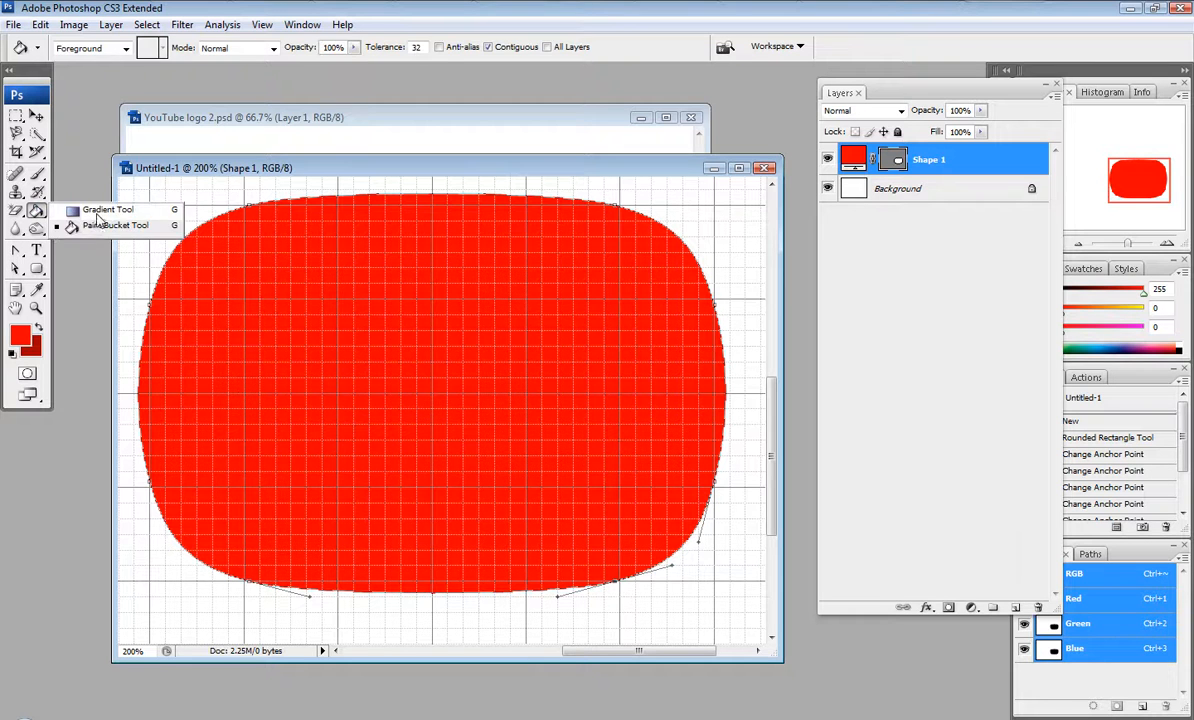
left_click(95, 203)
left_click(356, 284)
left_click(600, 283)
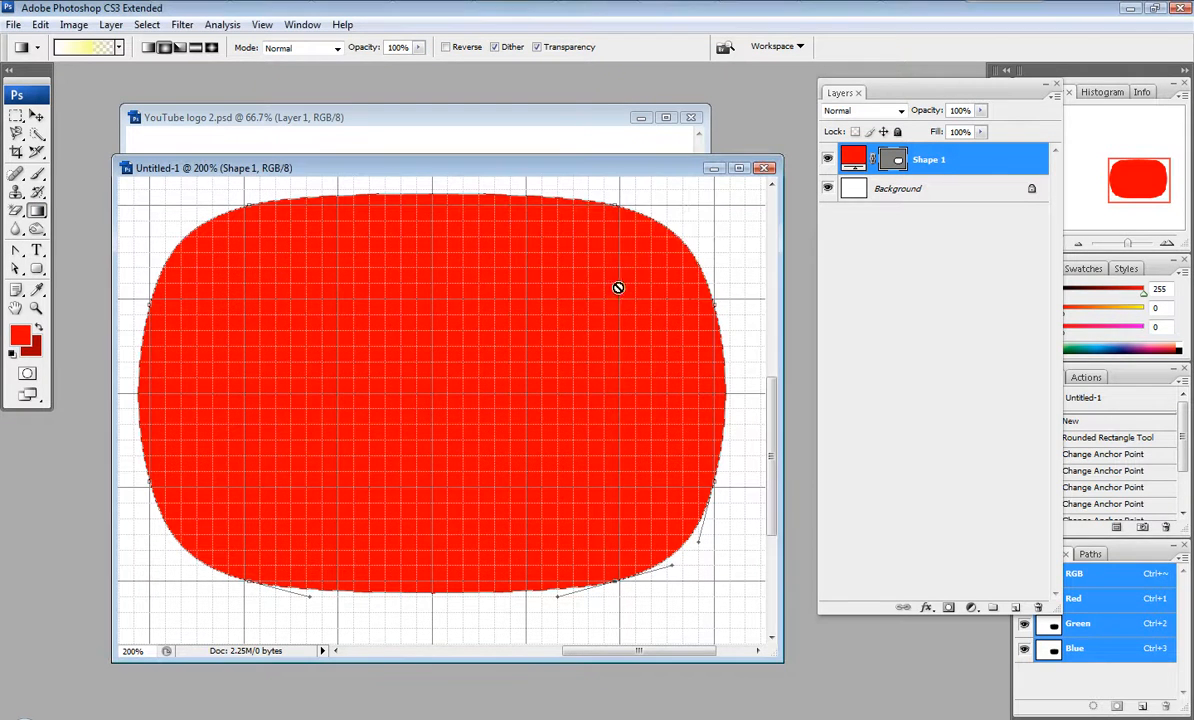
right_click(958, 160)
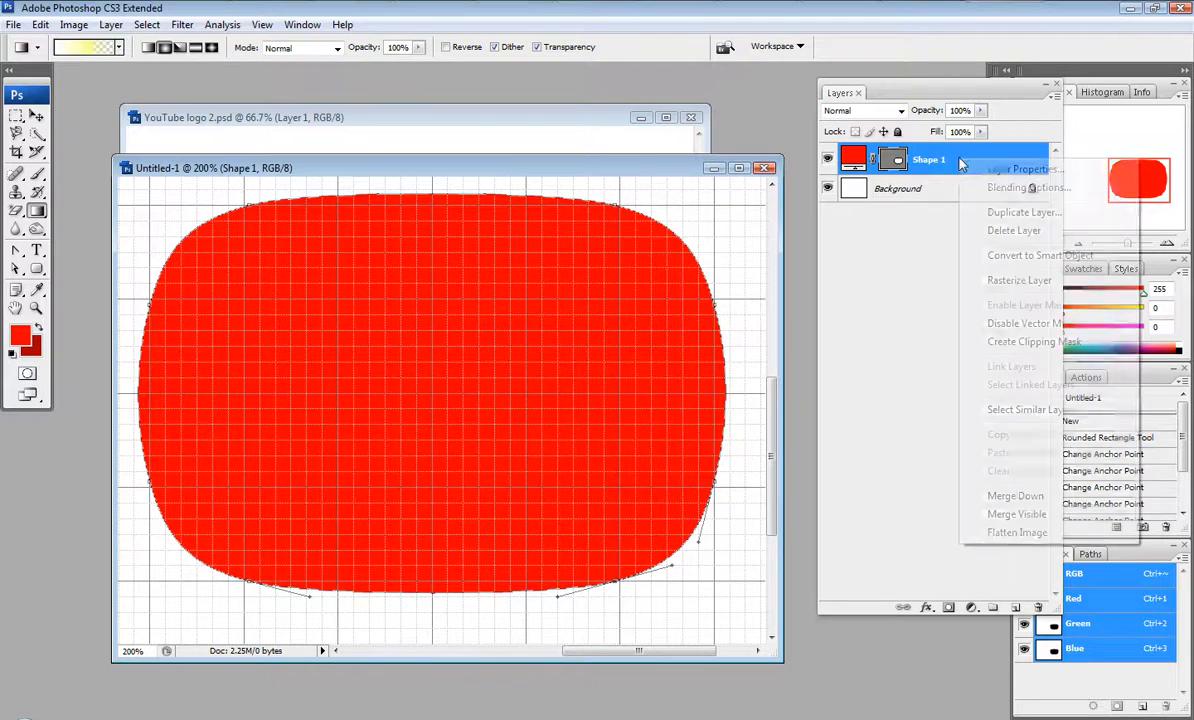
left_click(1019, 281)
left_click_drag(255, 255, 487, 449)
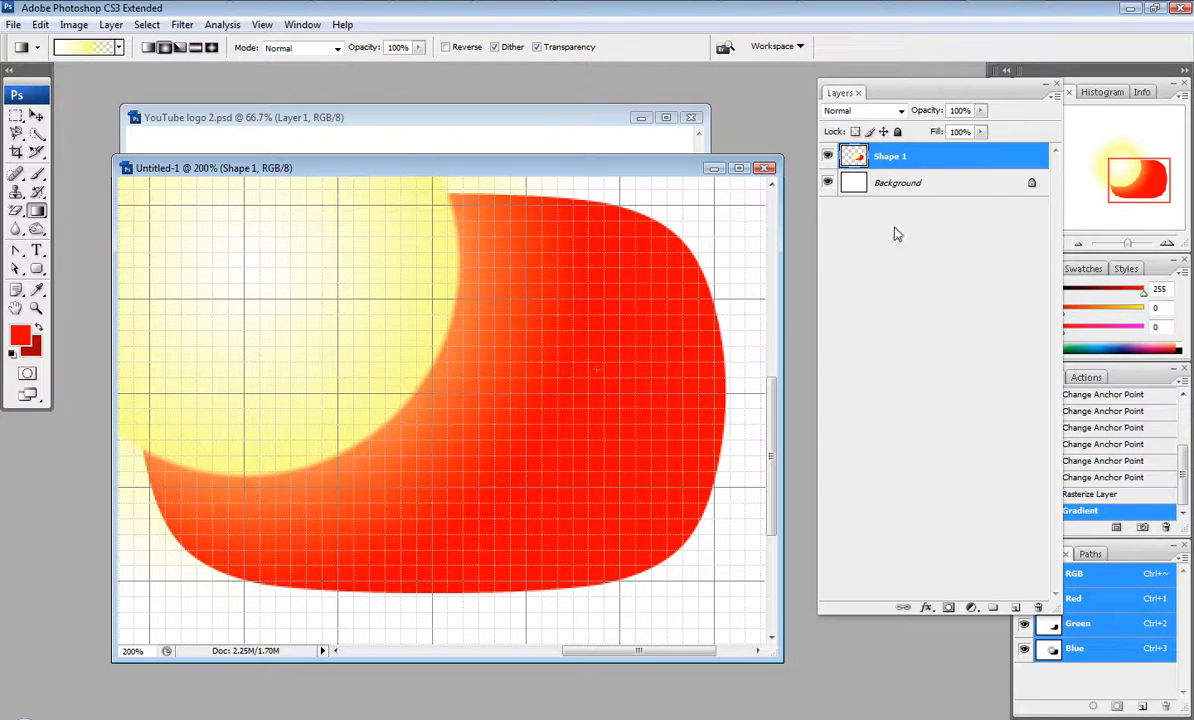
key("ctrl+z")
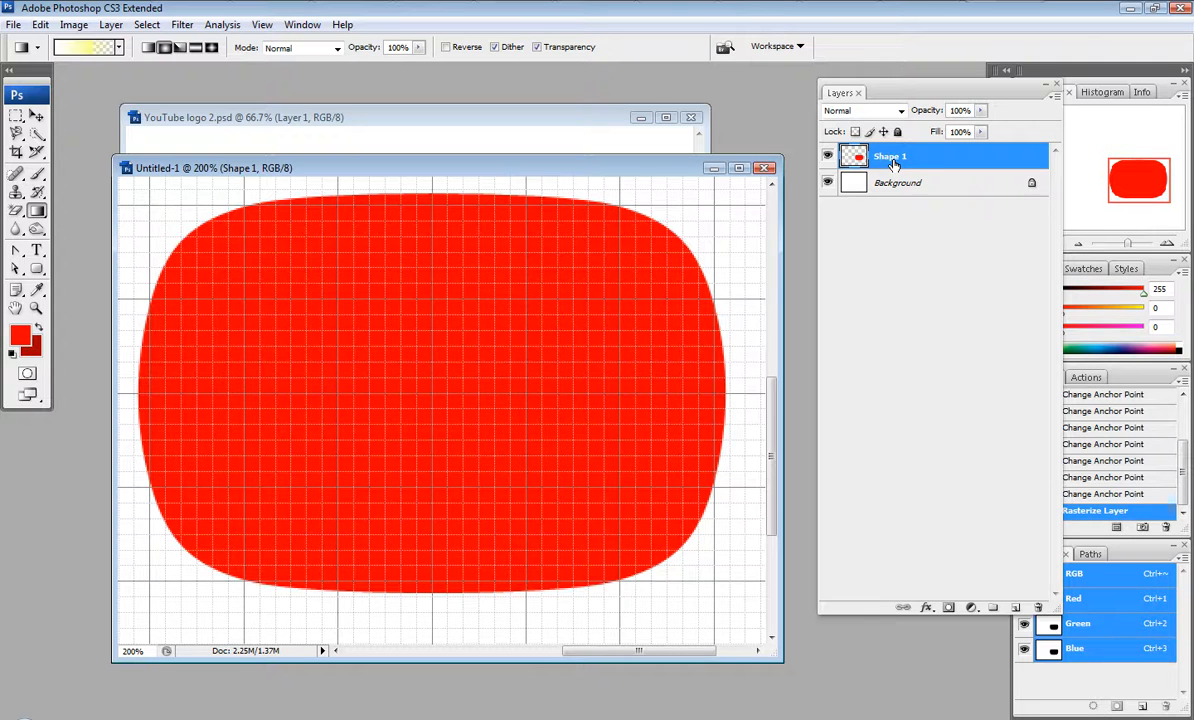
key("ctrl+alt+z")
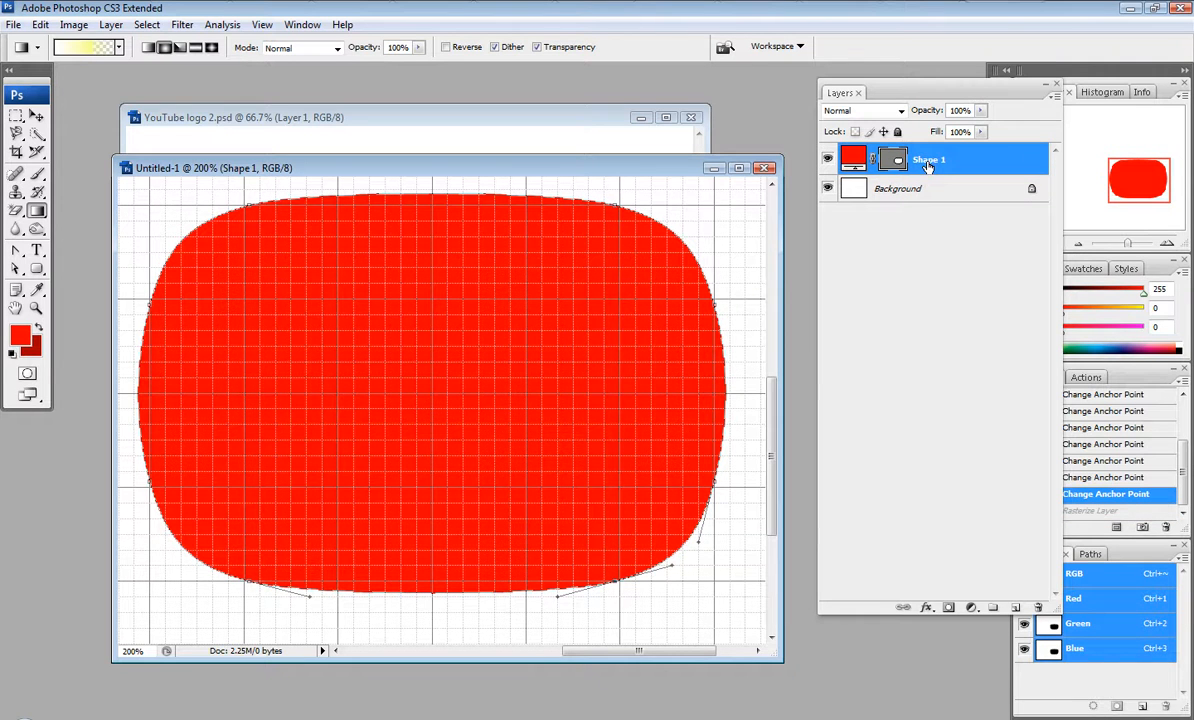
Add a linear black-to-white Gradient Overlay effect to the Shape 1 layer and set its angle to 124°
left_click(926, 609)
left_click(882, 648)
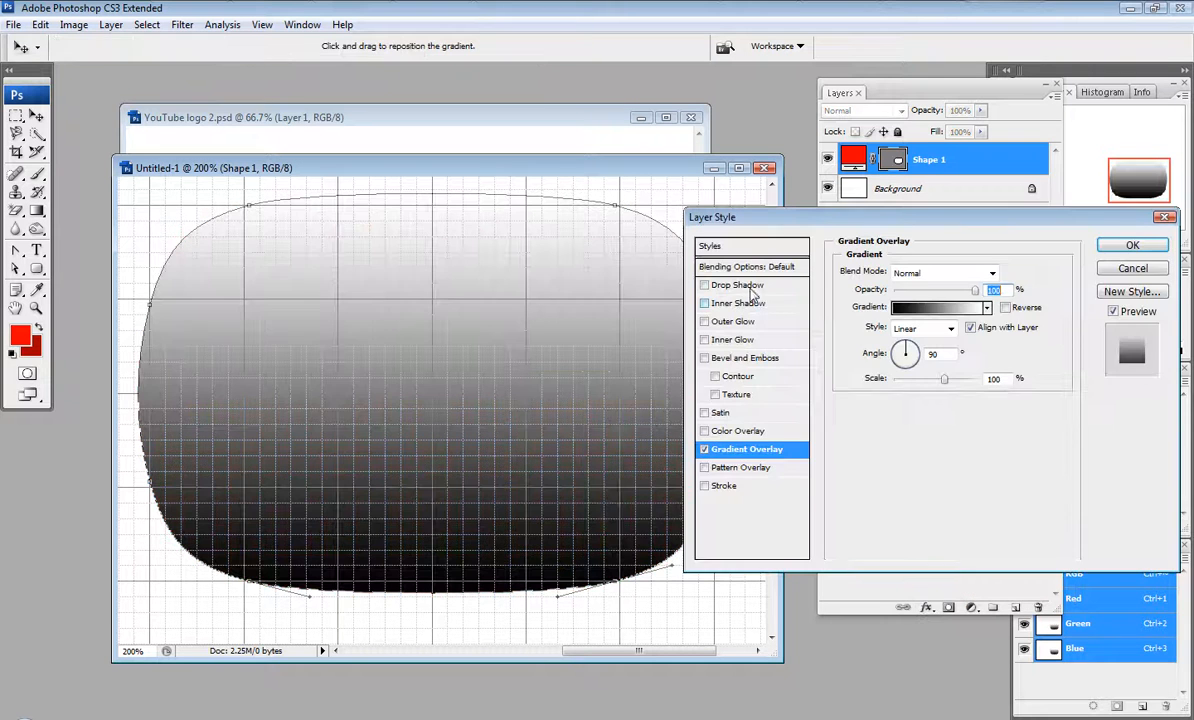
left_click_drag(764, 214, 686, 188)
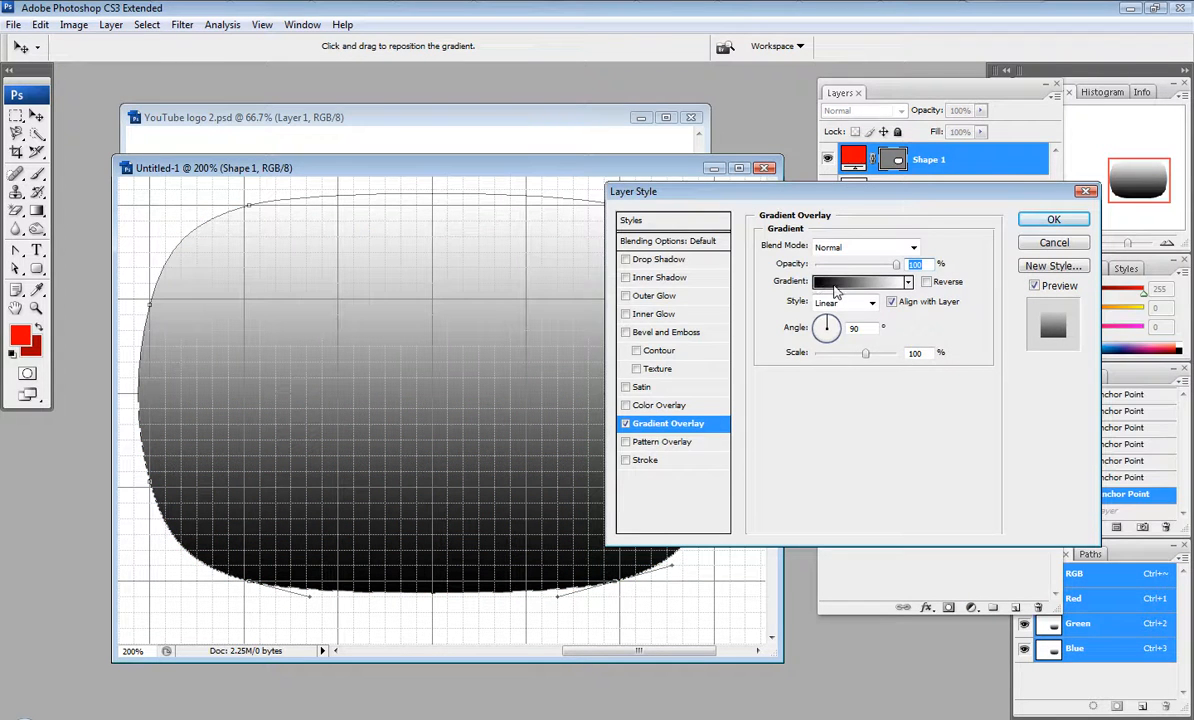
left_click(836, 285)
left_click(885, 131)
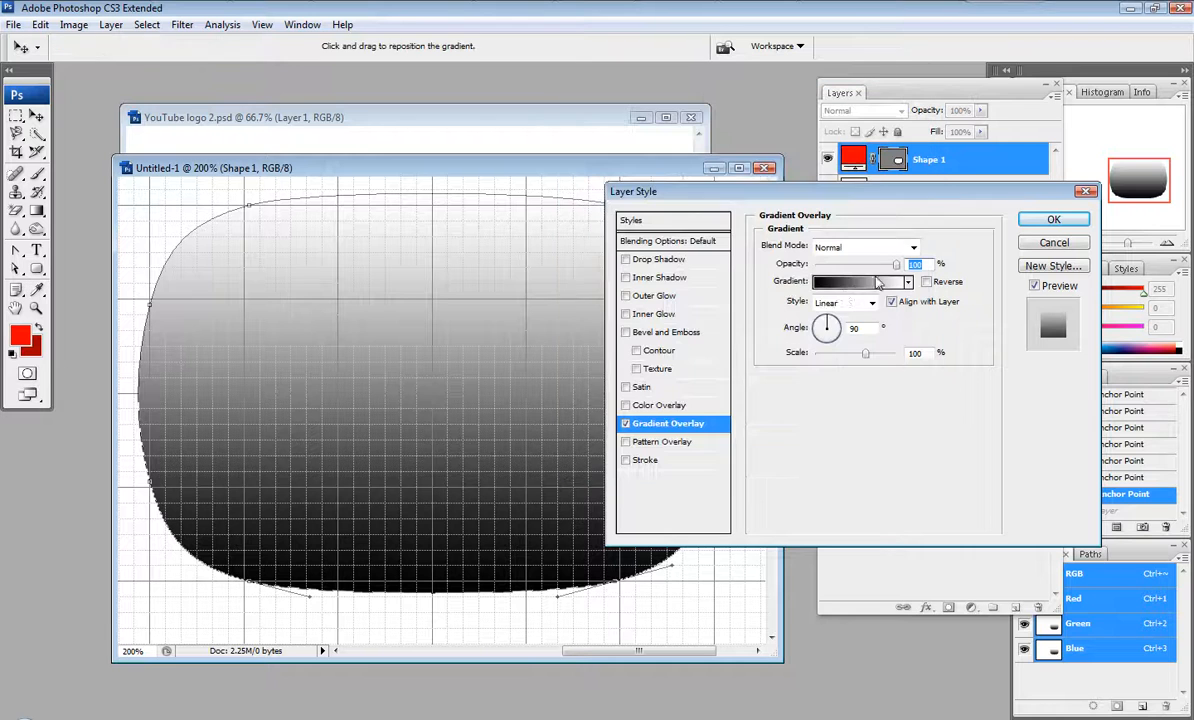
left_click(823, 321)
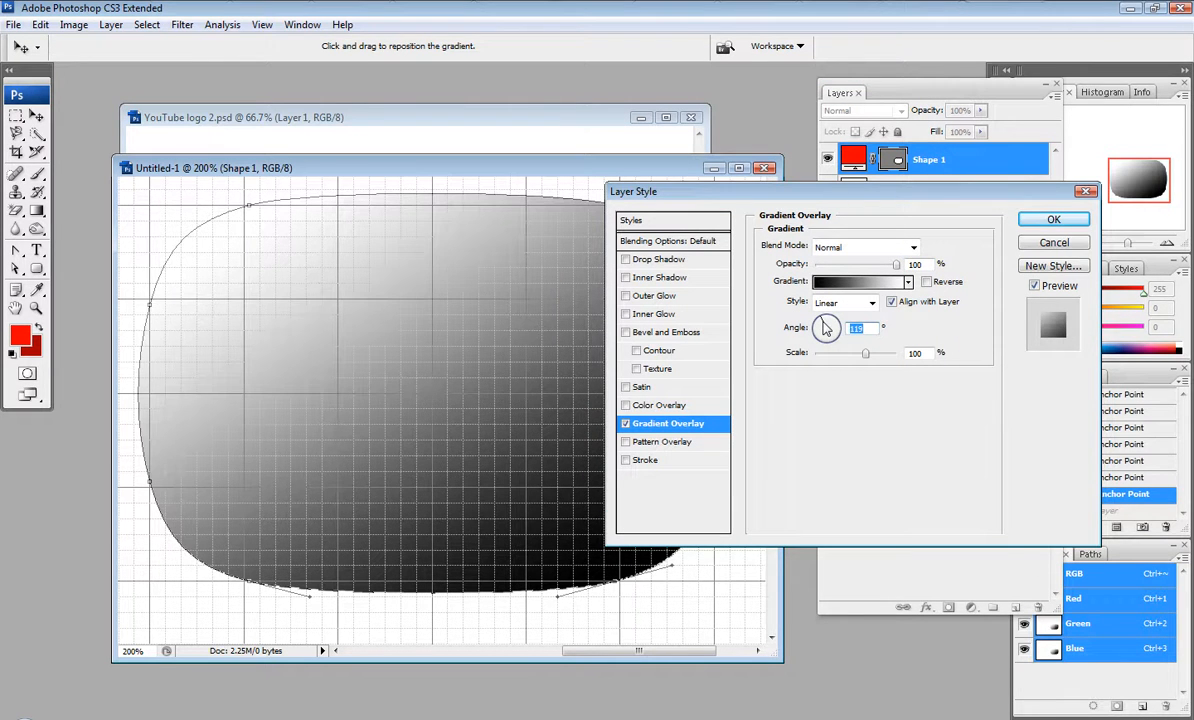
left_click(826, 328)
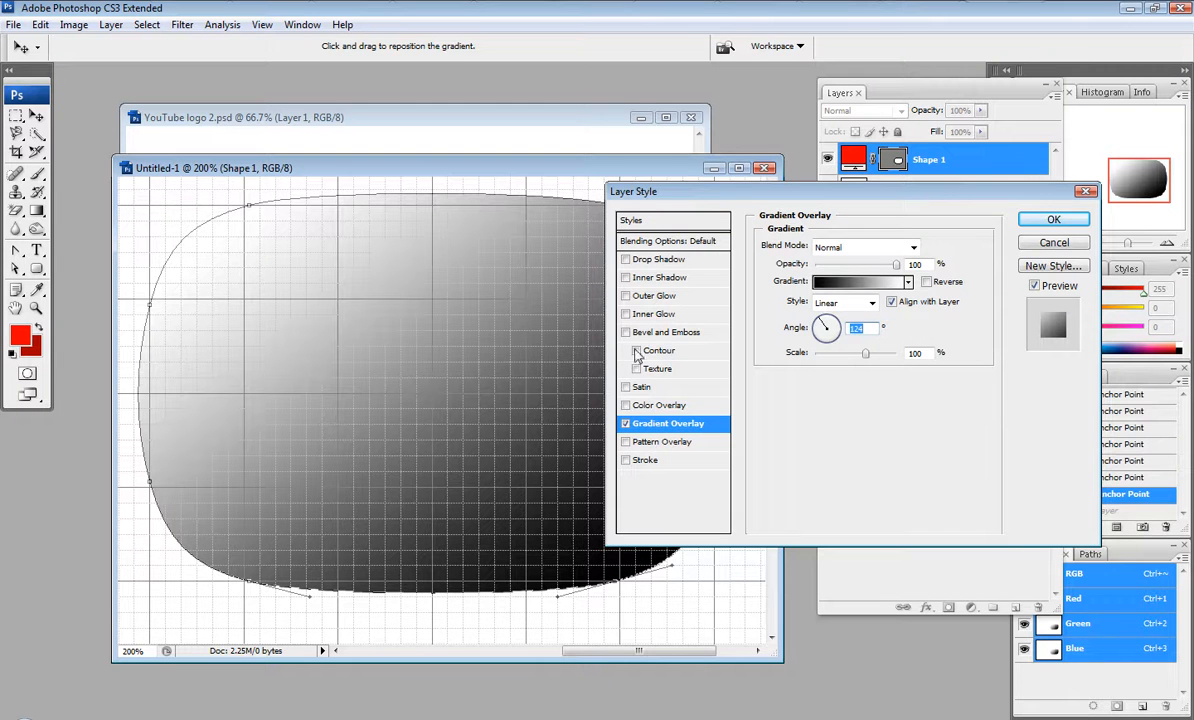
left_click_drag(757, 196, 838, 175)
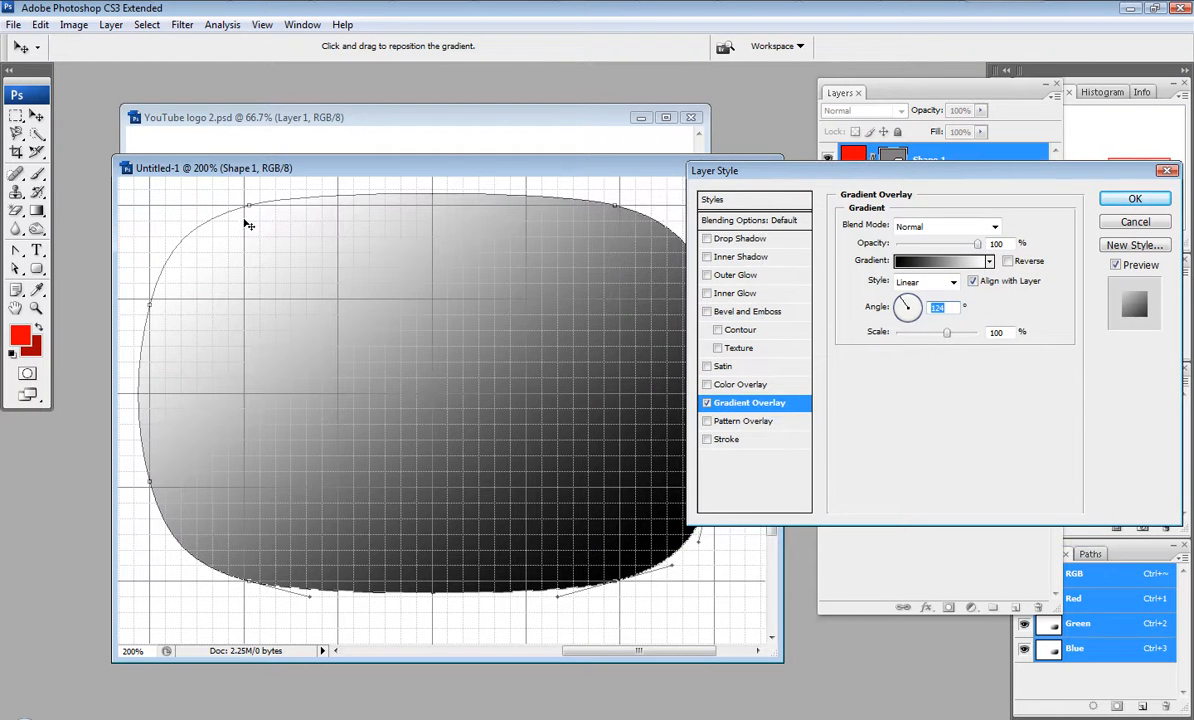
Set the Gradient Overlay's blend mode to Multiply and lower its opacity to 58%
left_click(920, 228)
left_click(920, 230)
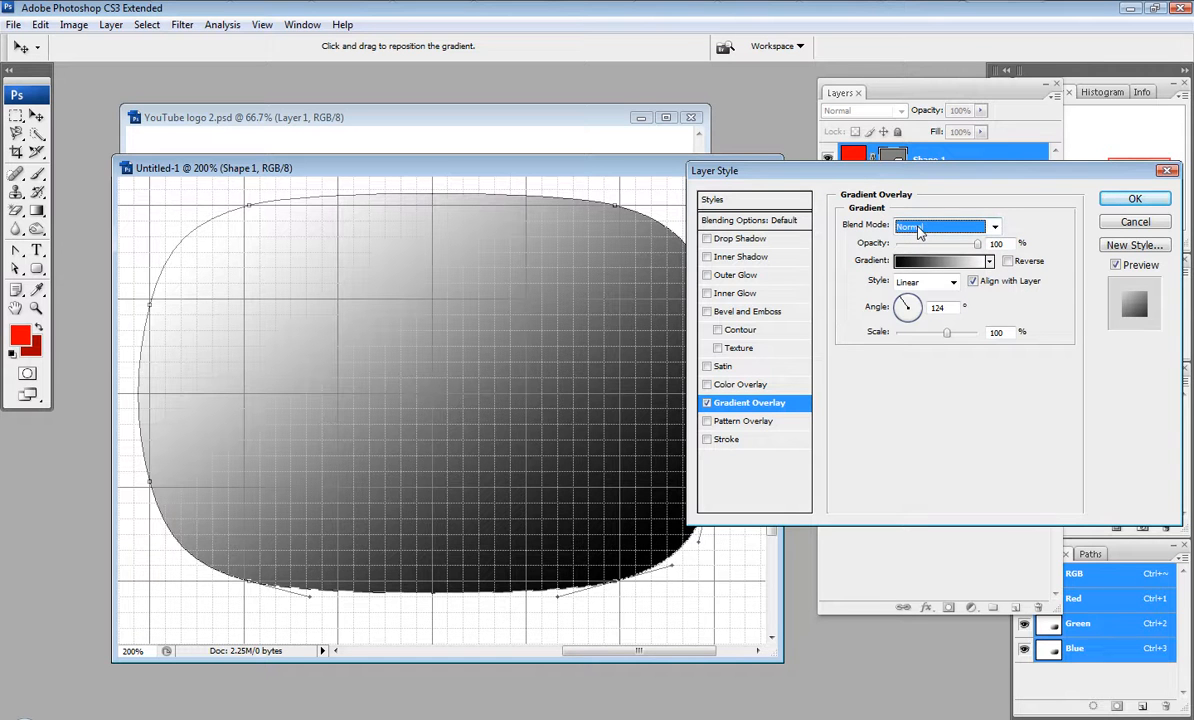
key("Down")
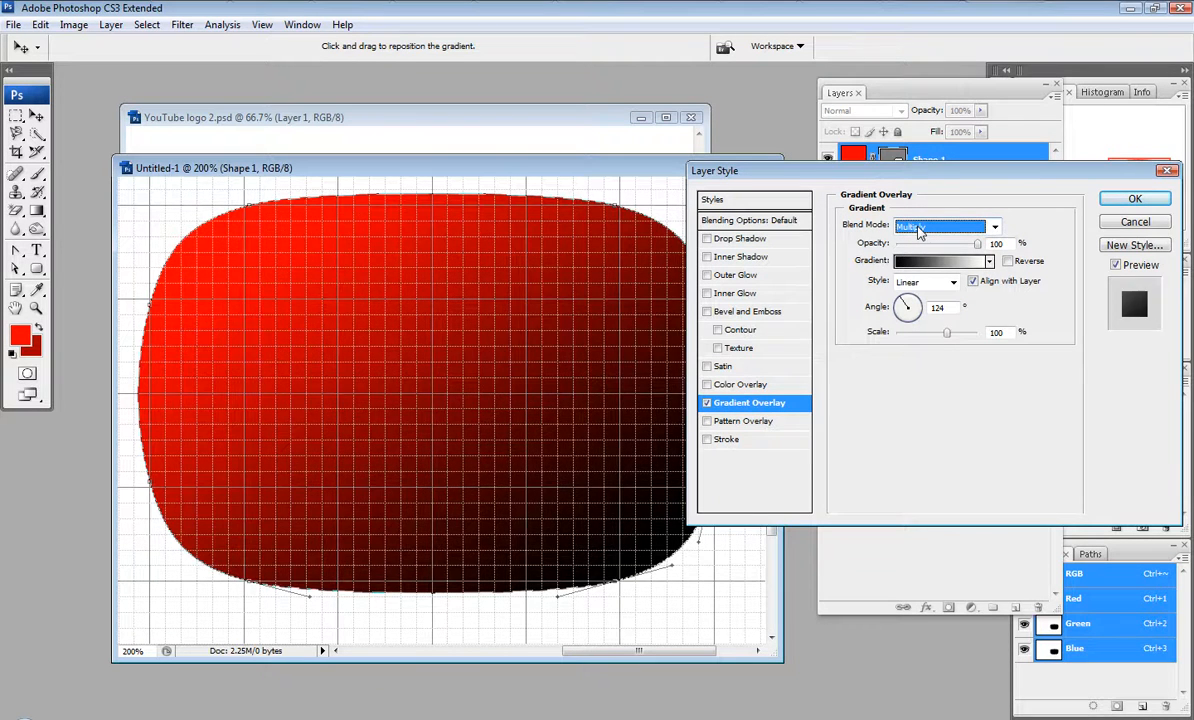
key("Down")
key("Down")
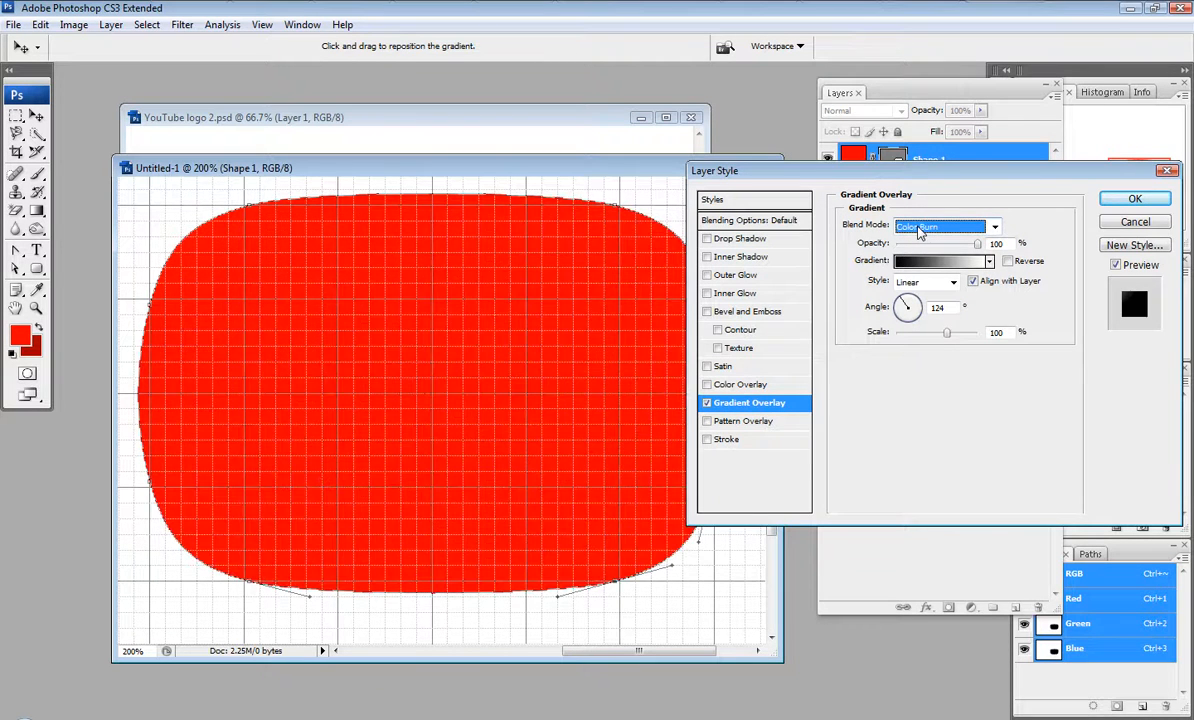
key("Down")
key("Down")
key("Up")
key("Up")
key("Up")
key("Up")
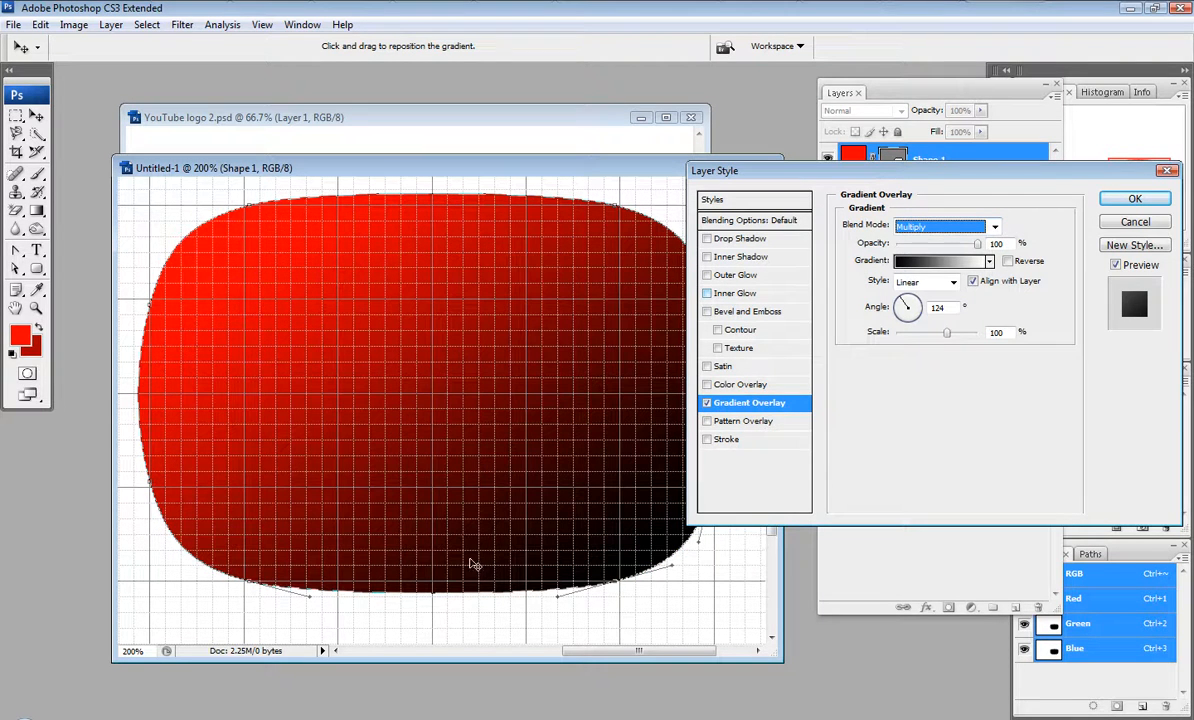
left_click_drag(978, 250, 946, 251)
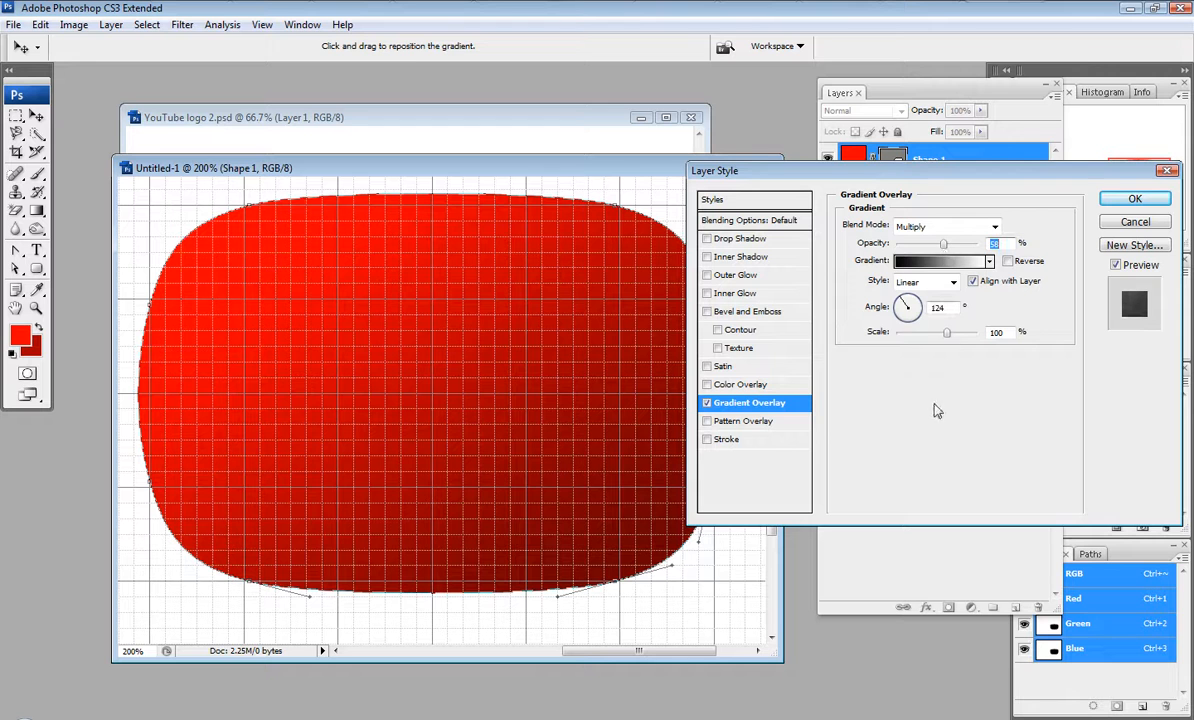
Change the black stop of the overlay's gradient to dark grey and apply the layer style to Shape 1
left_click(935, 264)
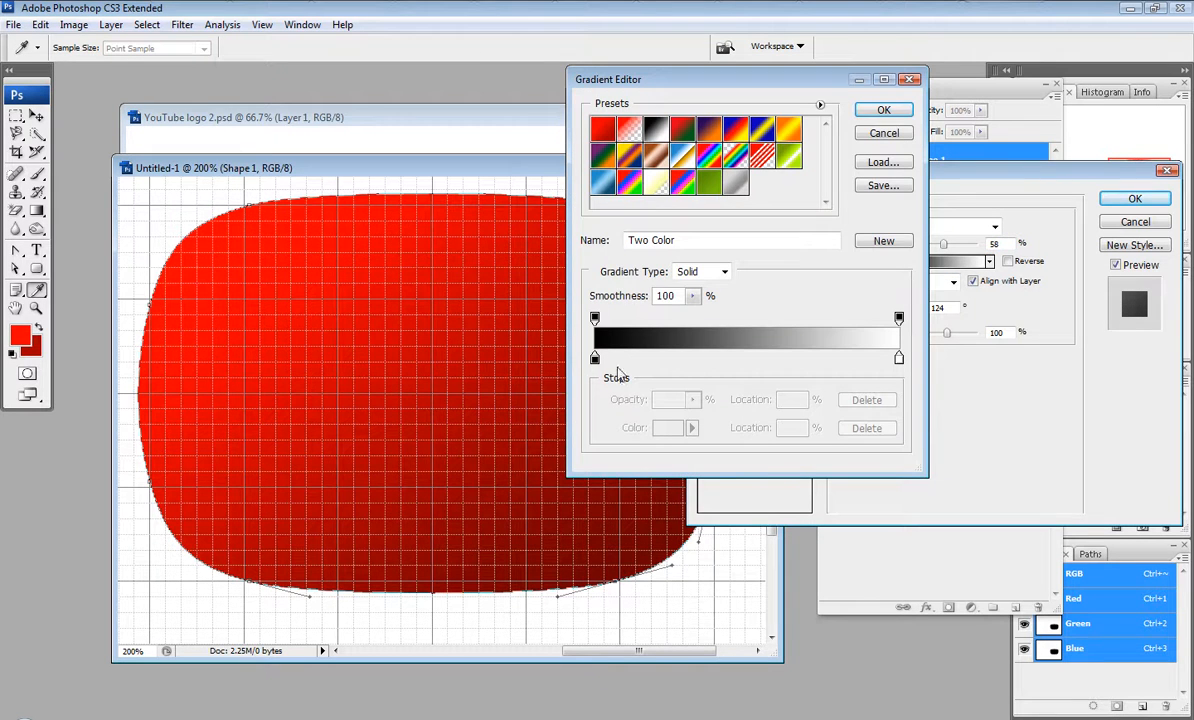
double_click(595, 358)
left_click(635, 391)
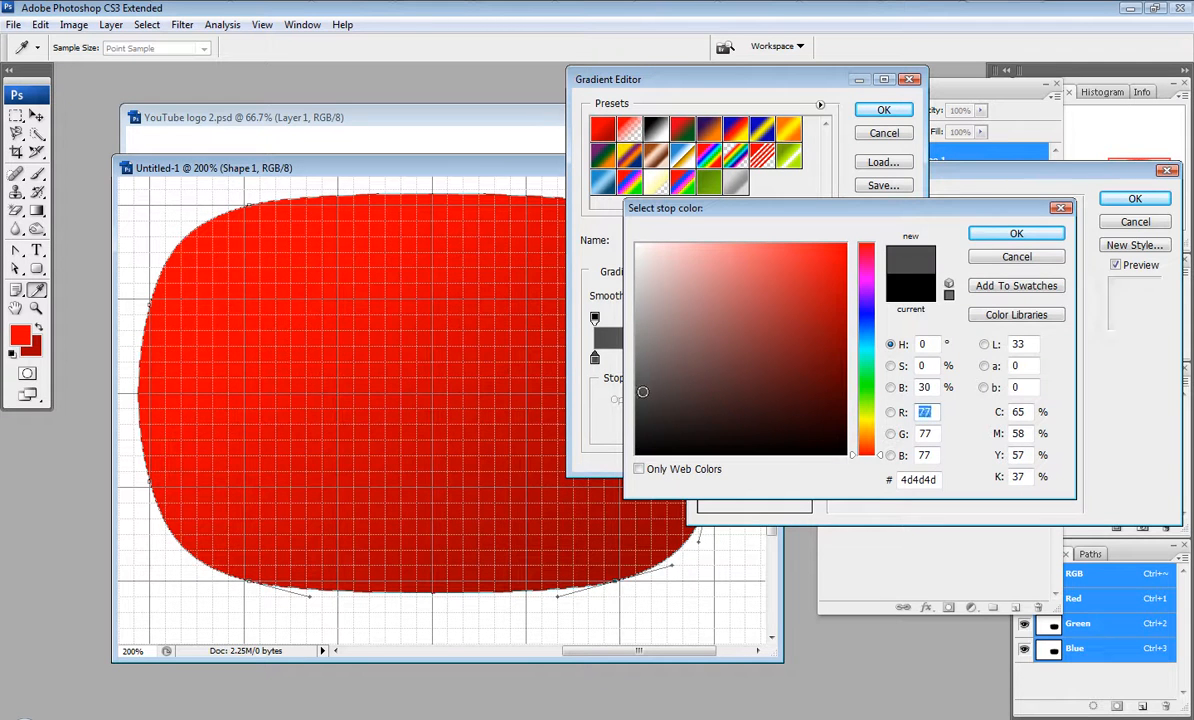
left_click(636, 405)
left_click(1041, 235)
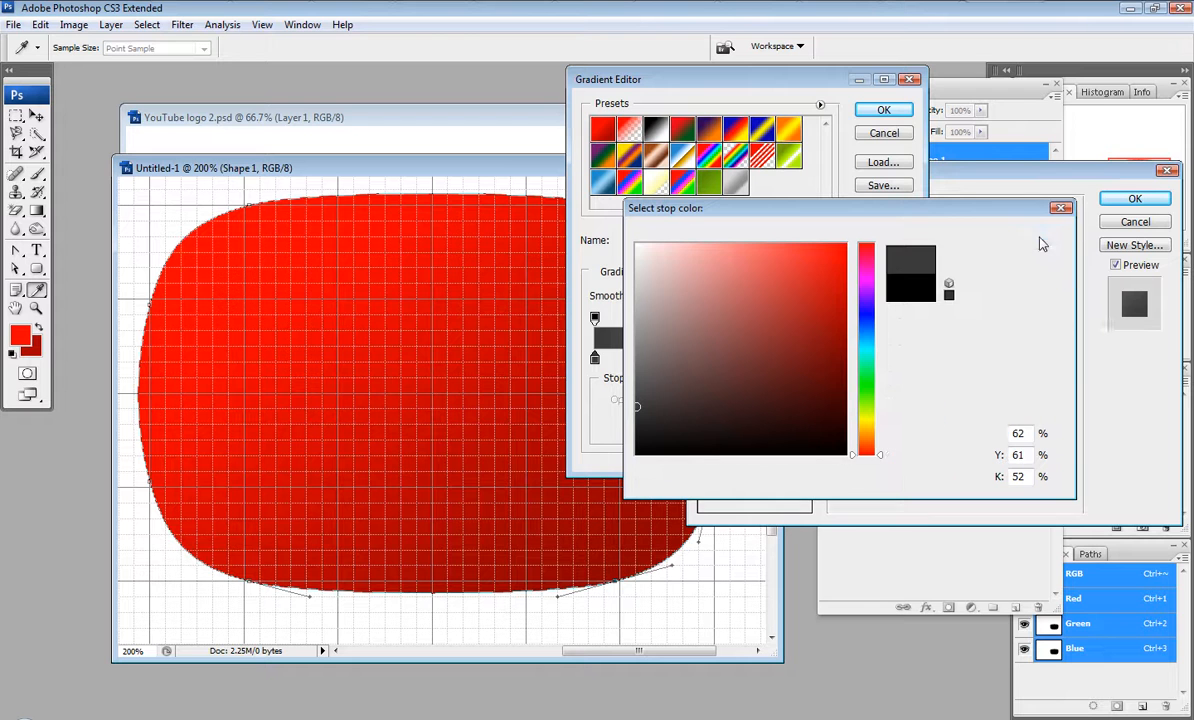
left_click(871, 109)
left_click(1153, 200)
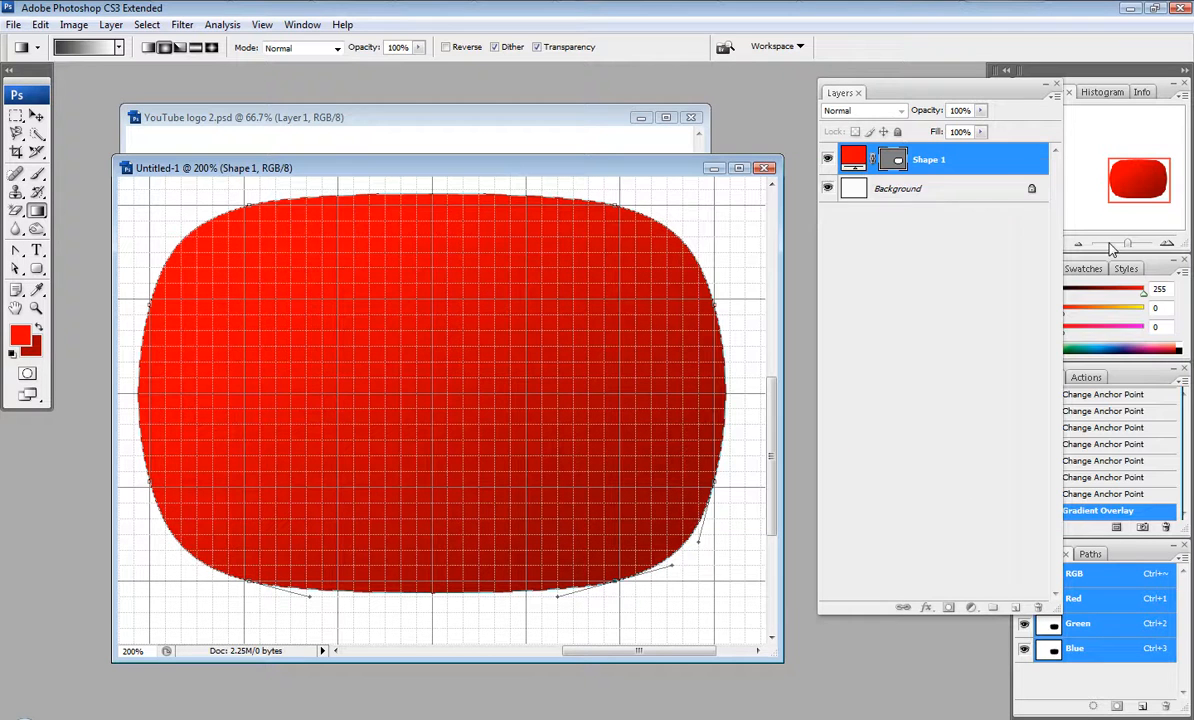
Compare the red shape's gradient shading with the reference YouTube logo document
left_click(560, 118)
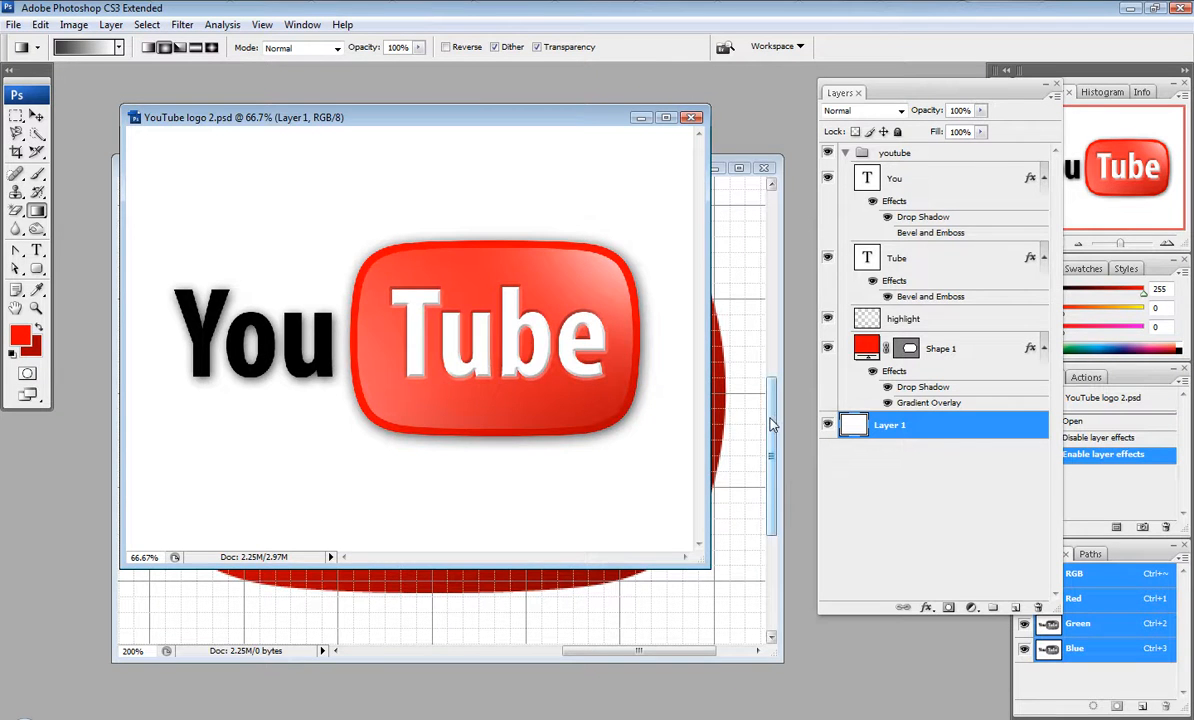
left_click(721, 398)
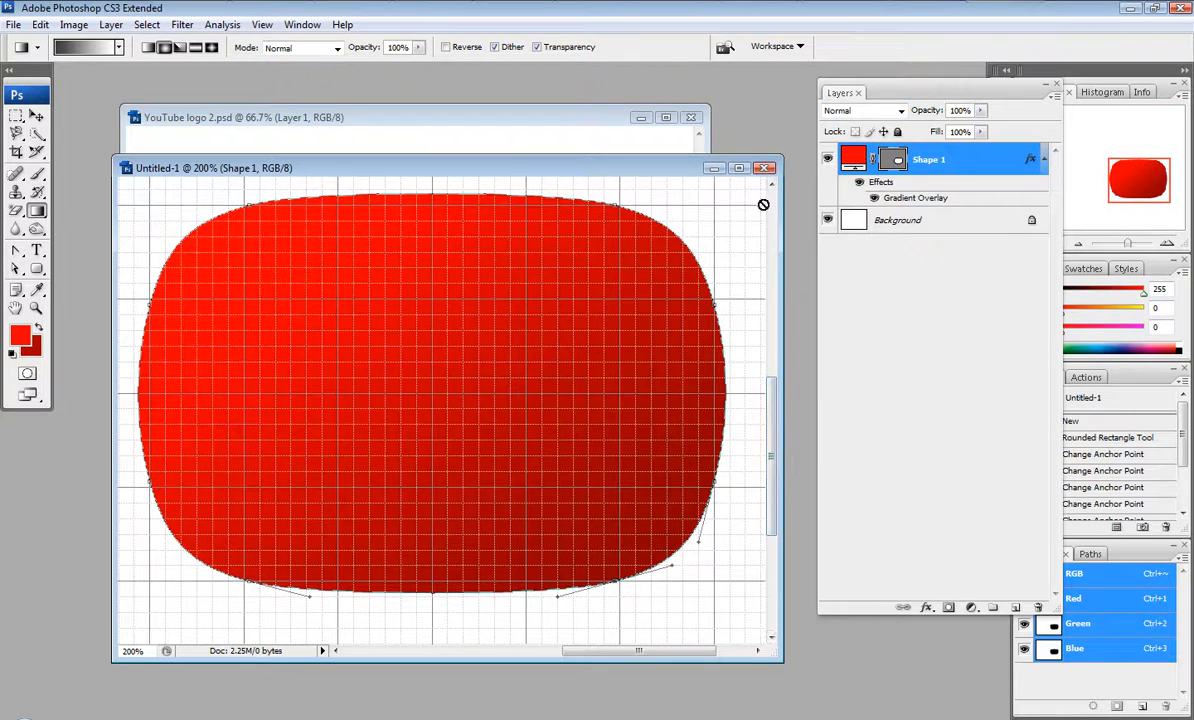
left_click(586, 117)
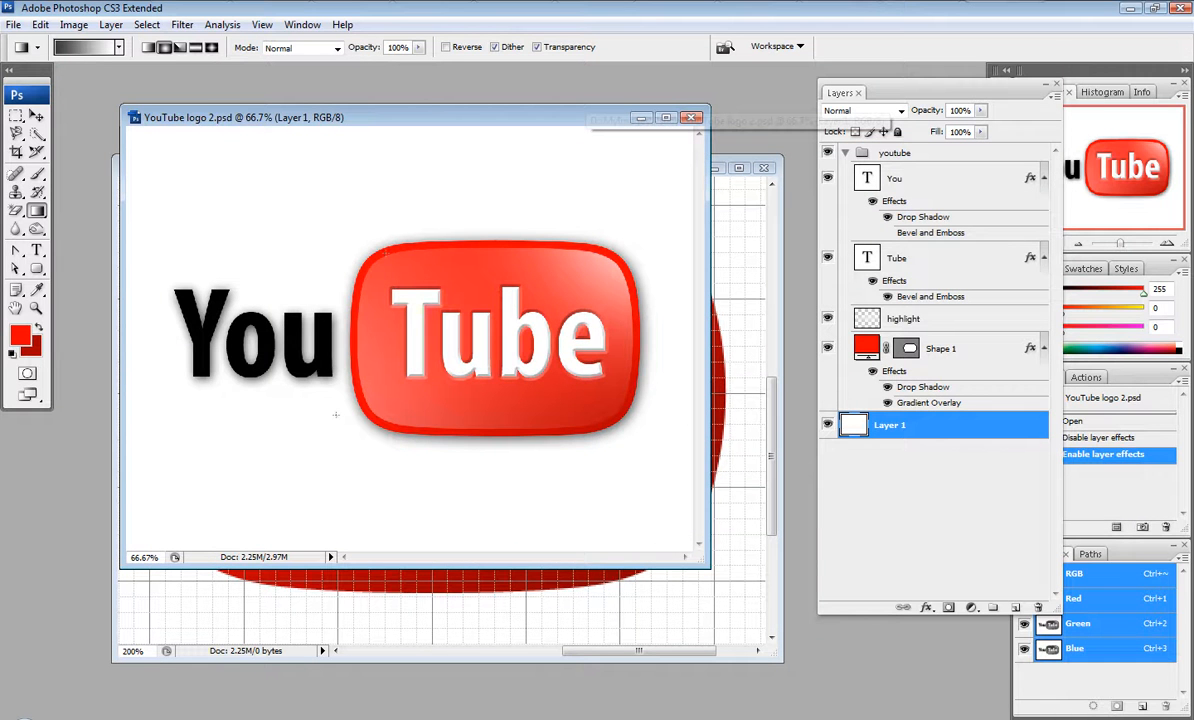
left_click(722, 390)
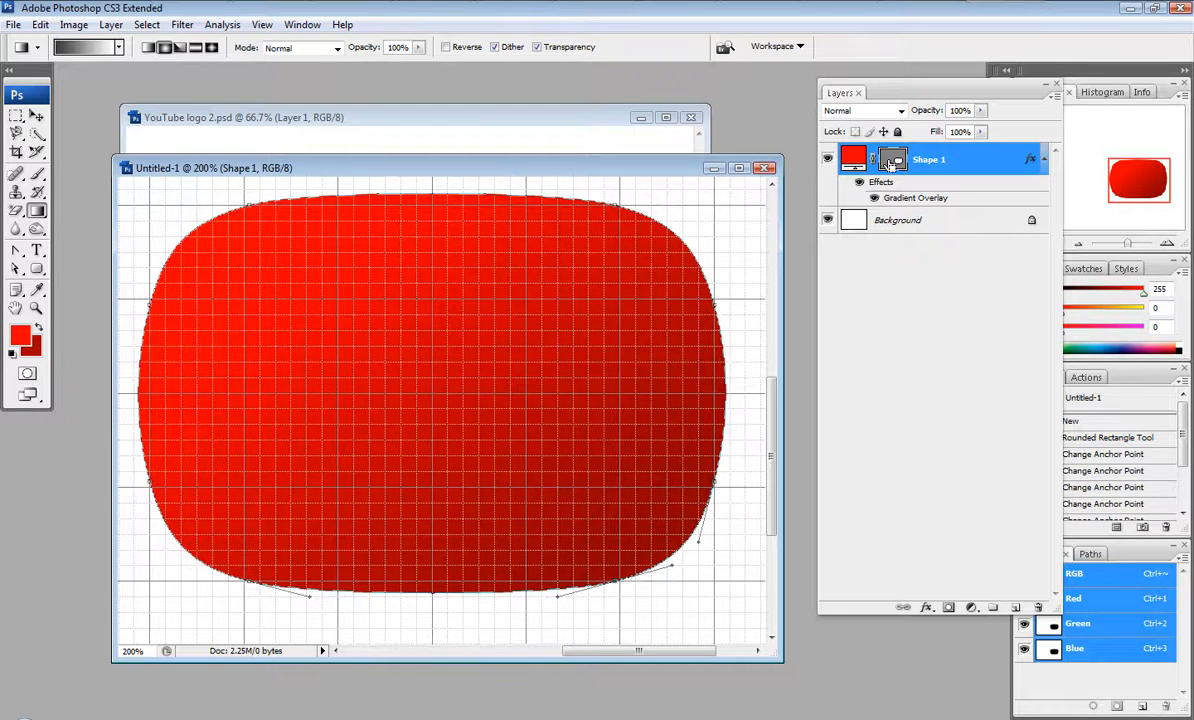
Load the Shape 1 outline as a selection and add a new layer named "highlight" above it
left_click(892, 163, "ctrl")
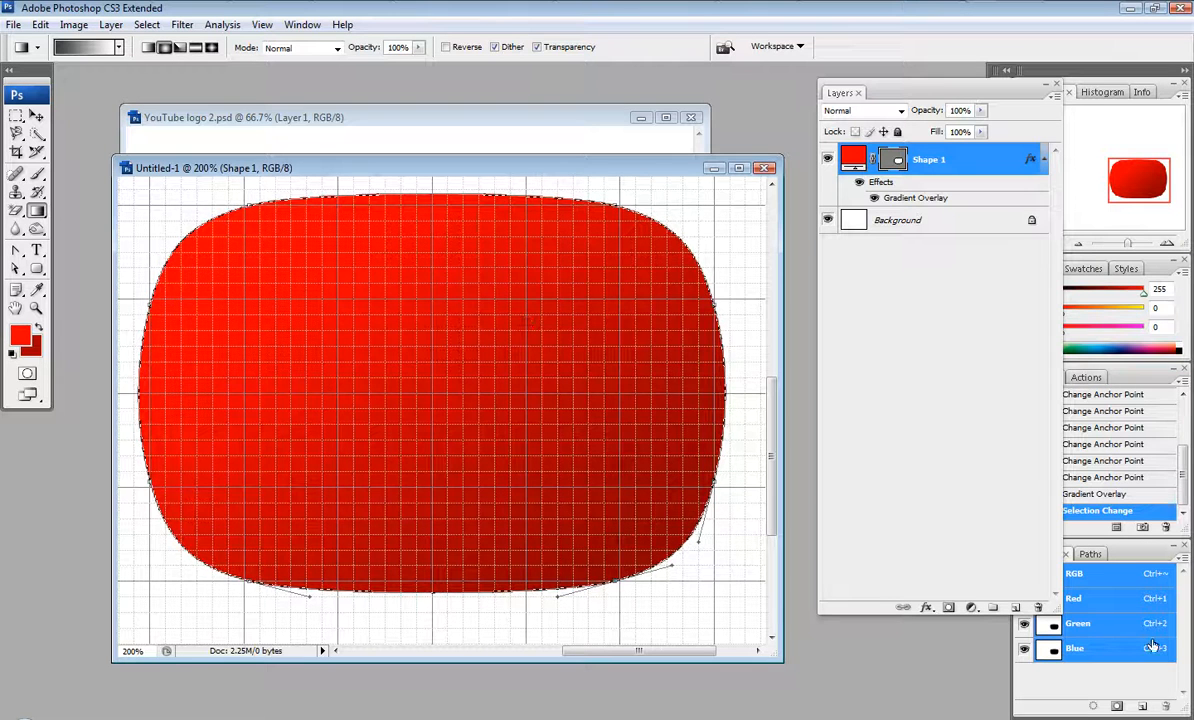
left_click(1015, 607)
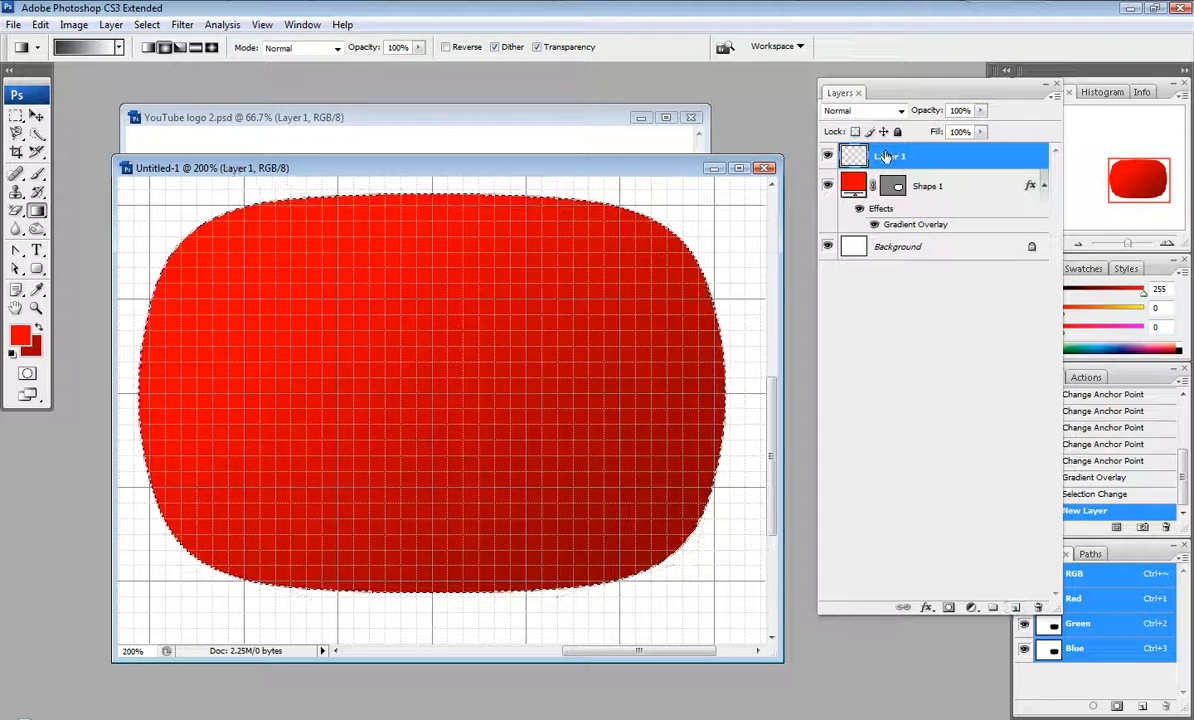
double_click(884, 164)
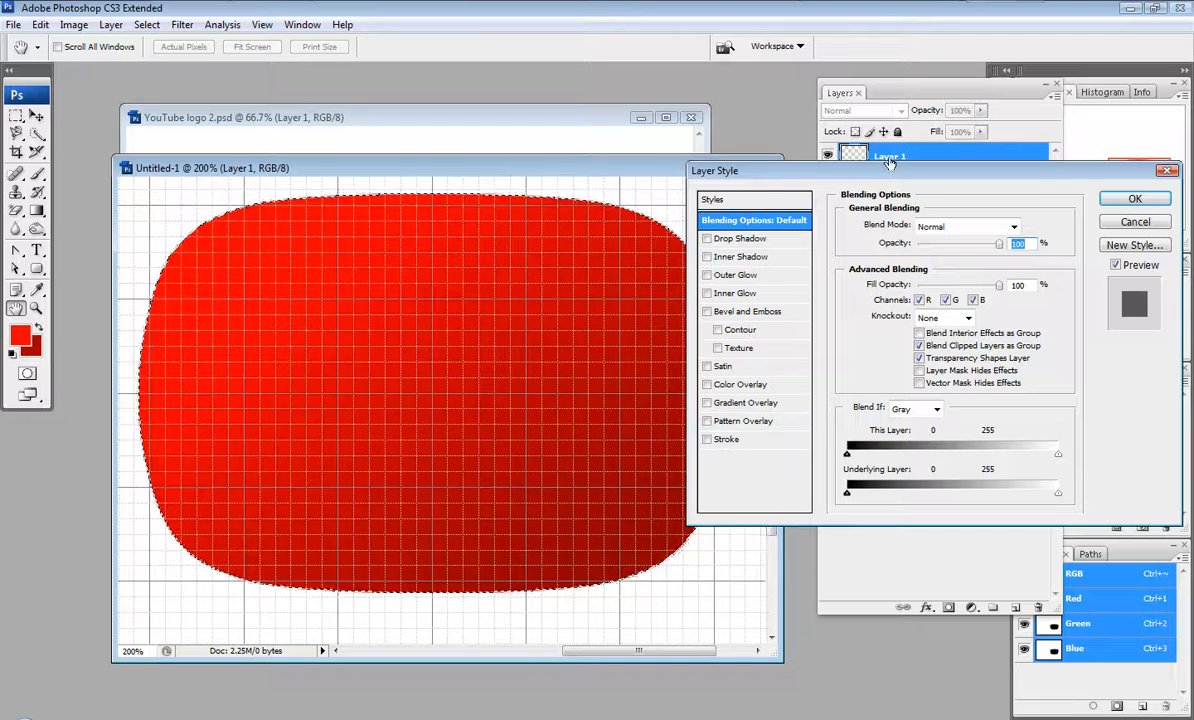
key("Escape")
double_click(889, 157)
type("H")
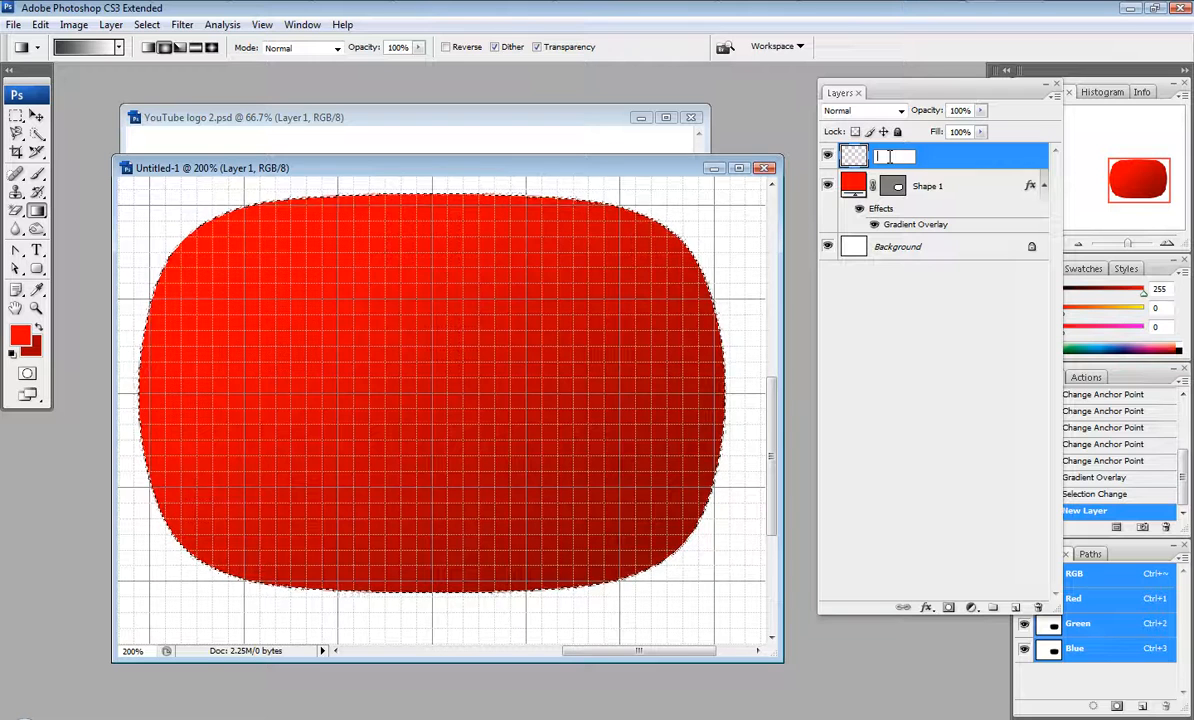
key("Return")
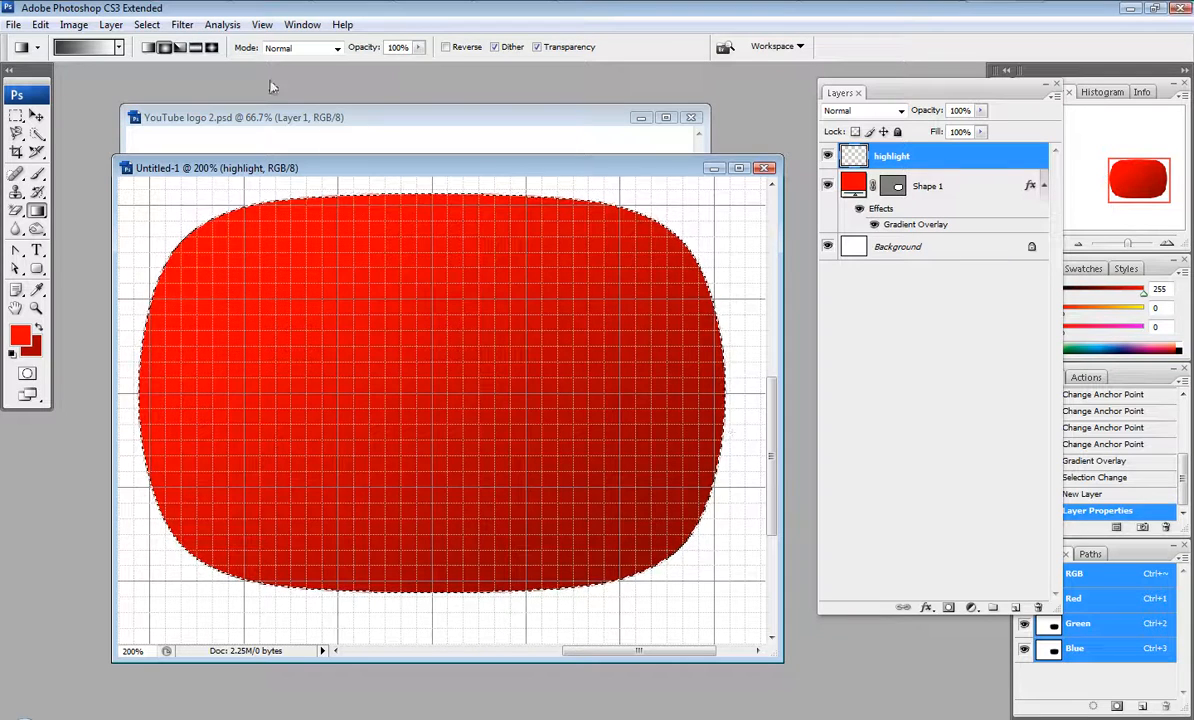
left_click(147, 24)
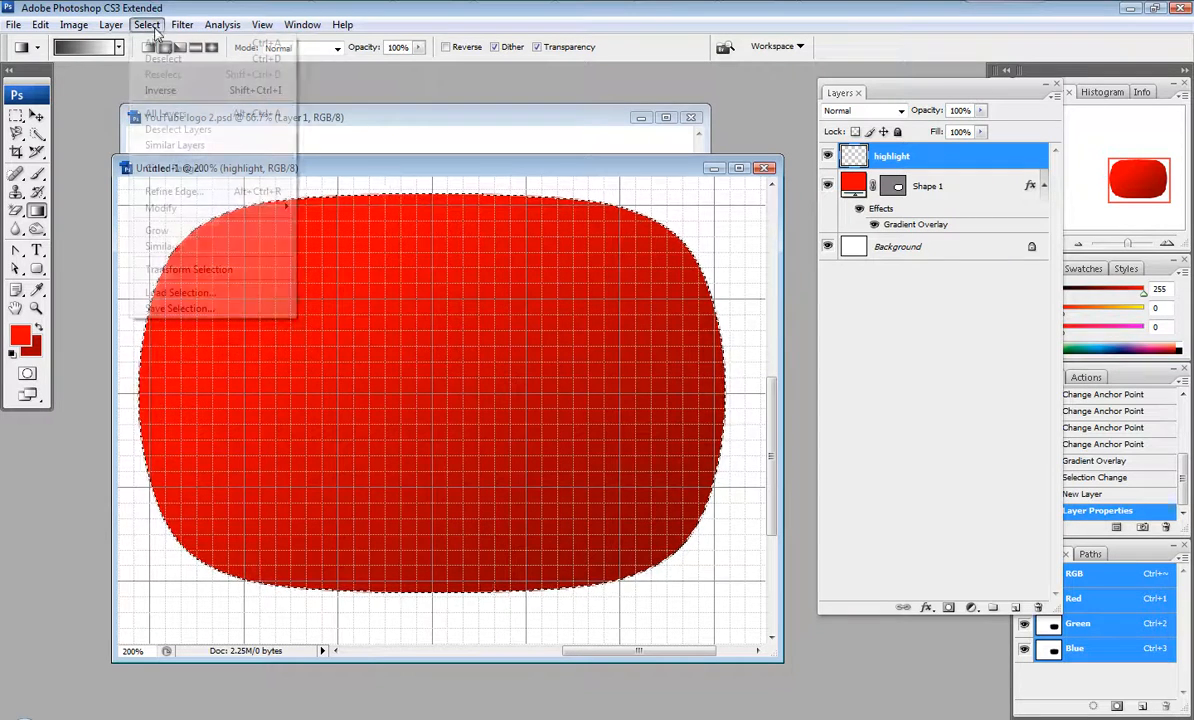
left_click(189, 269)
left_click_drag(727, 193, 714, 202)
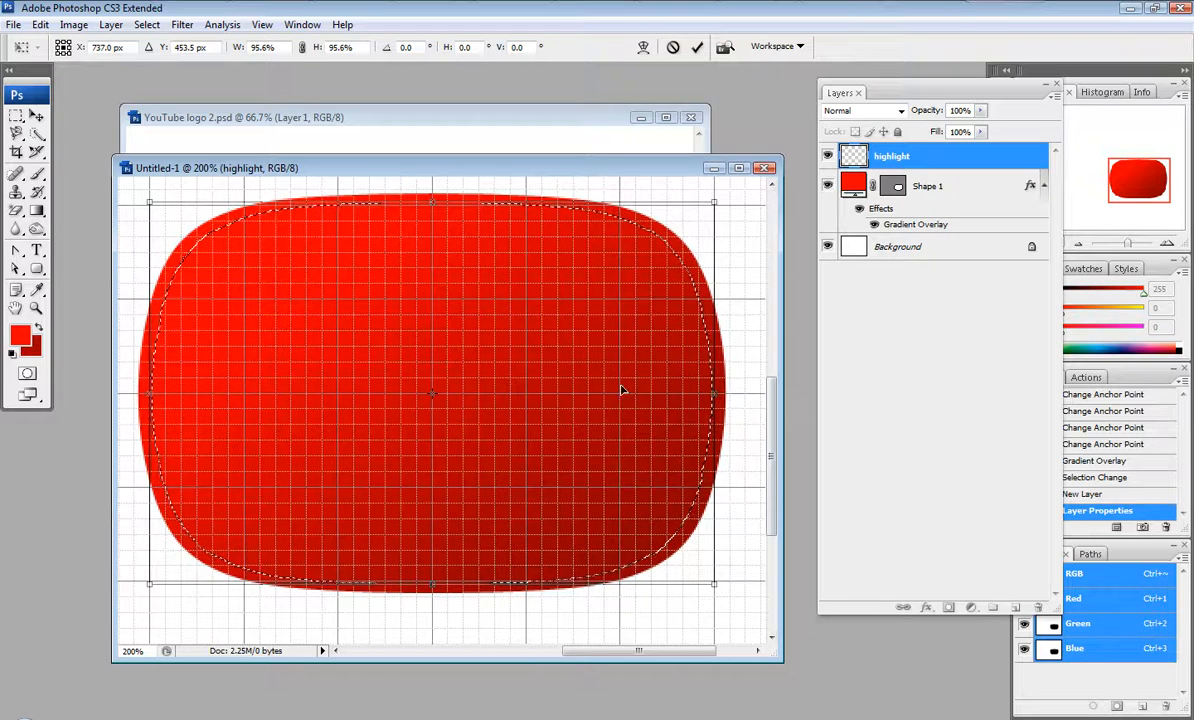
key("Return")
key("g")
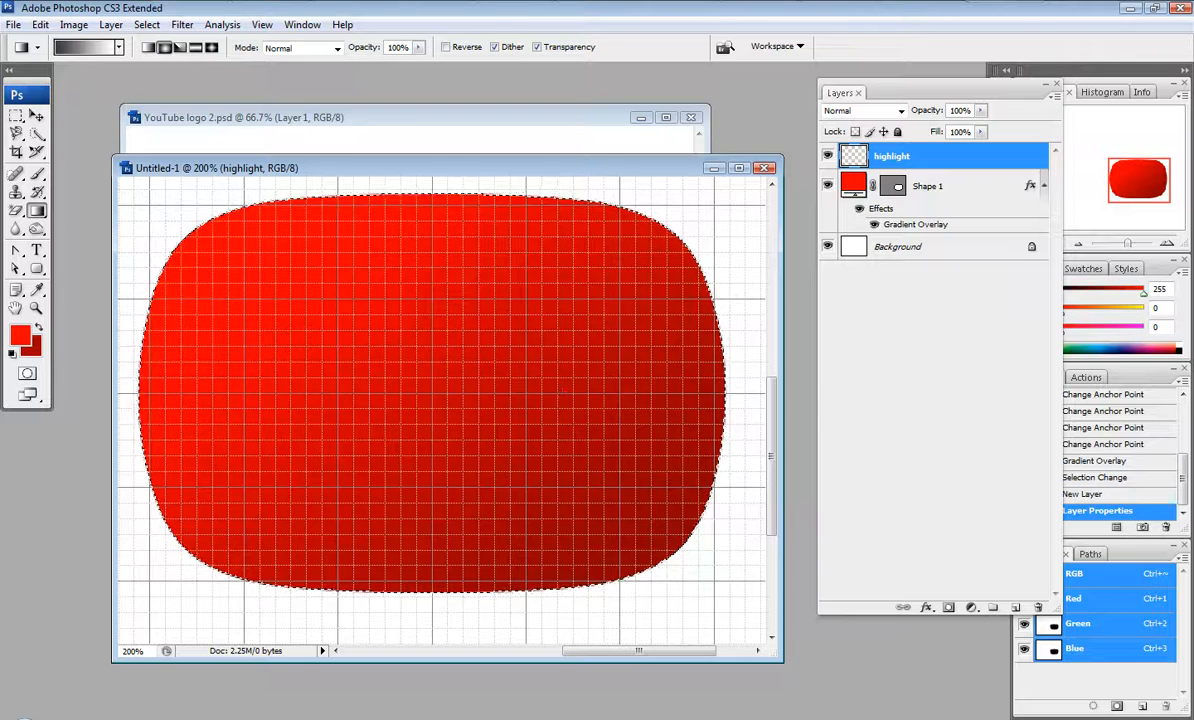
Try contracting the shape's selection by 10 pixels and undo it
left_click(147, 24)
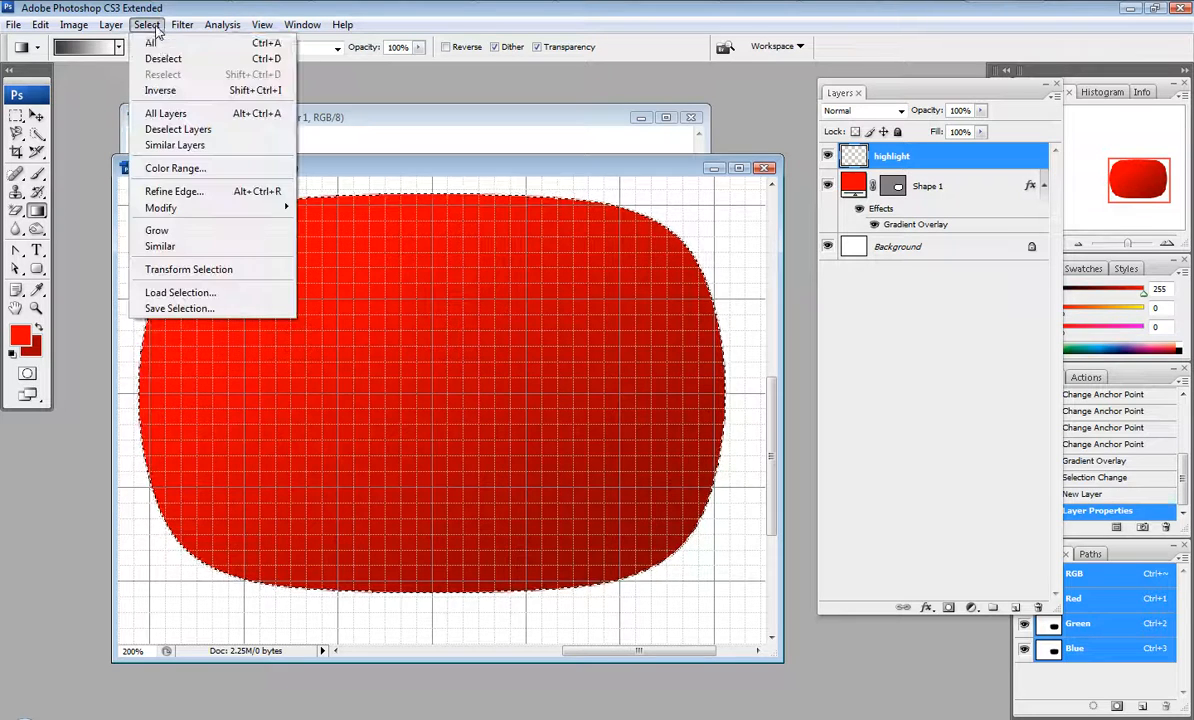
mouse_move(260, 207)
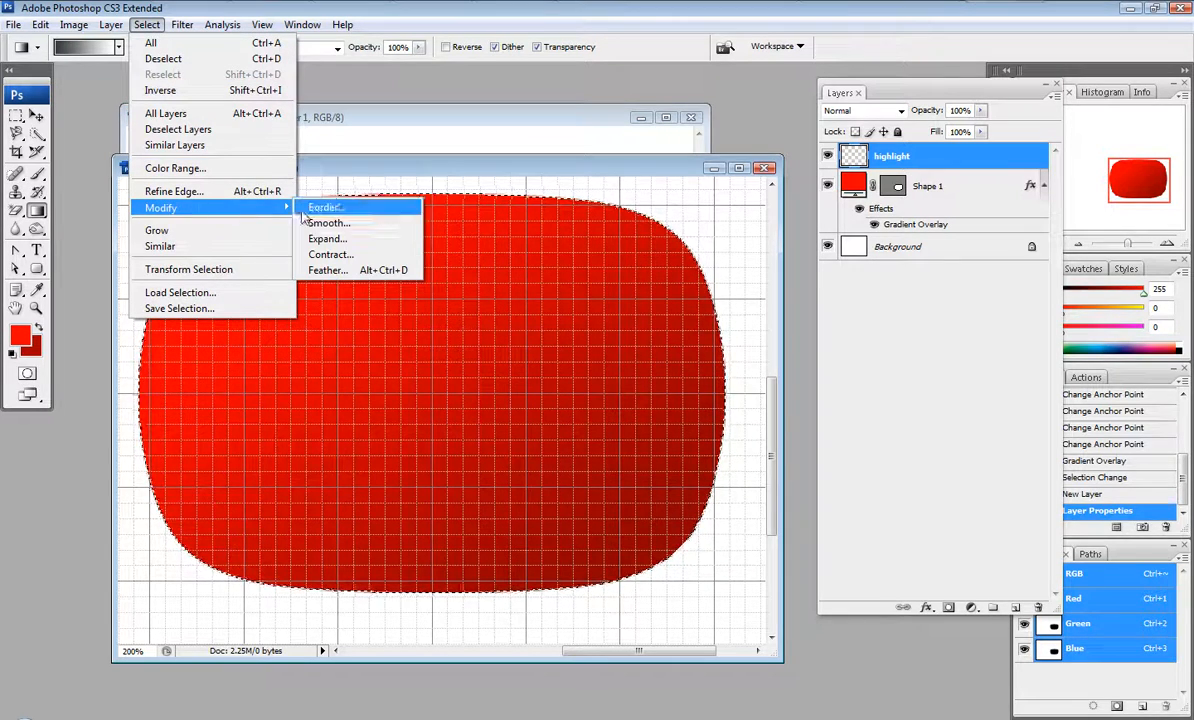
left_click(363, 257)
type("10")
key("Return")
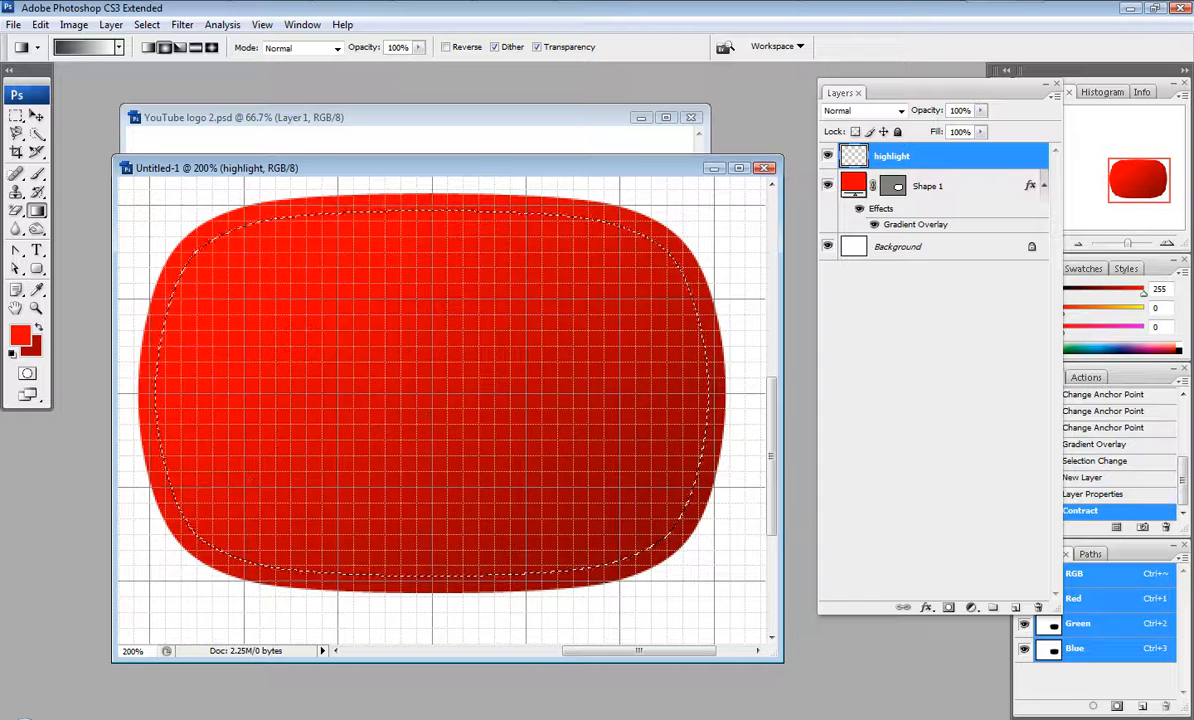
key("ctrl+z")
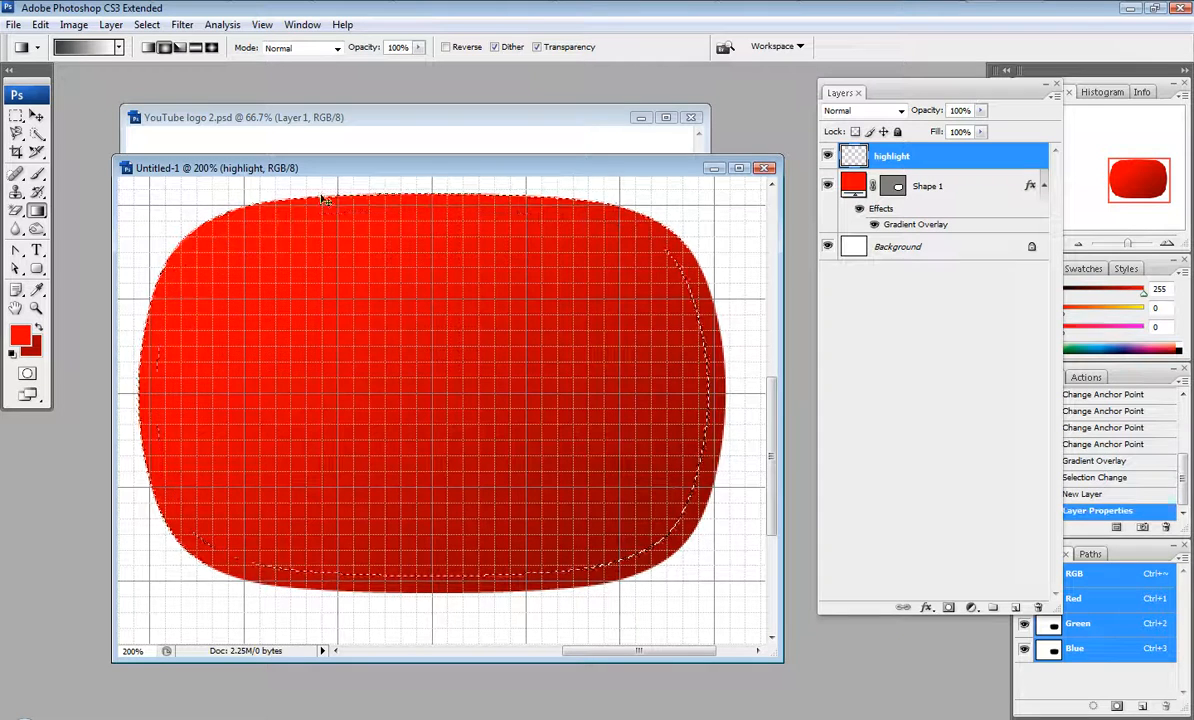
Contract the selection by slightly less than 10 pixels and compare the inset with the reference logo
left_click(182, 26)
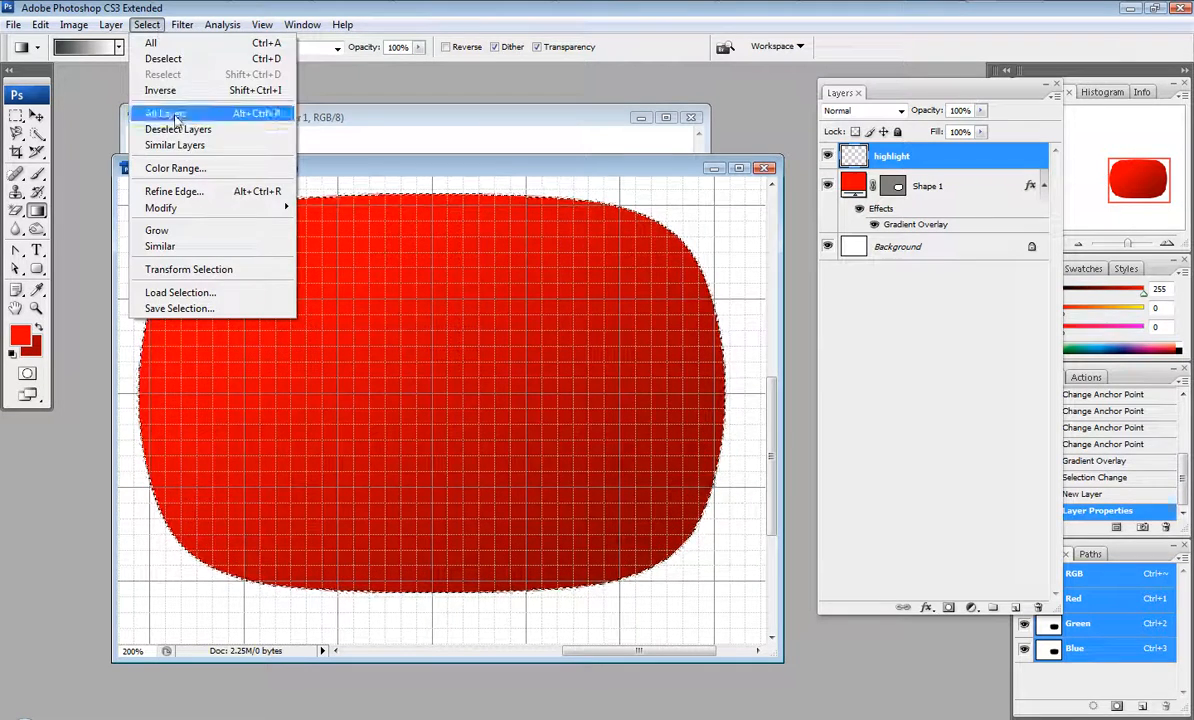
mouse_move(195, 210)
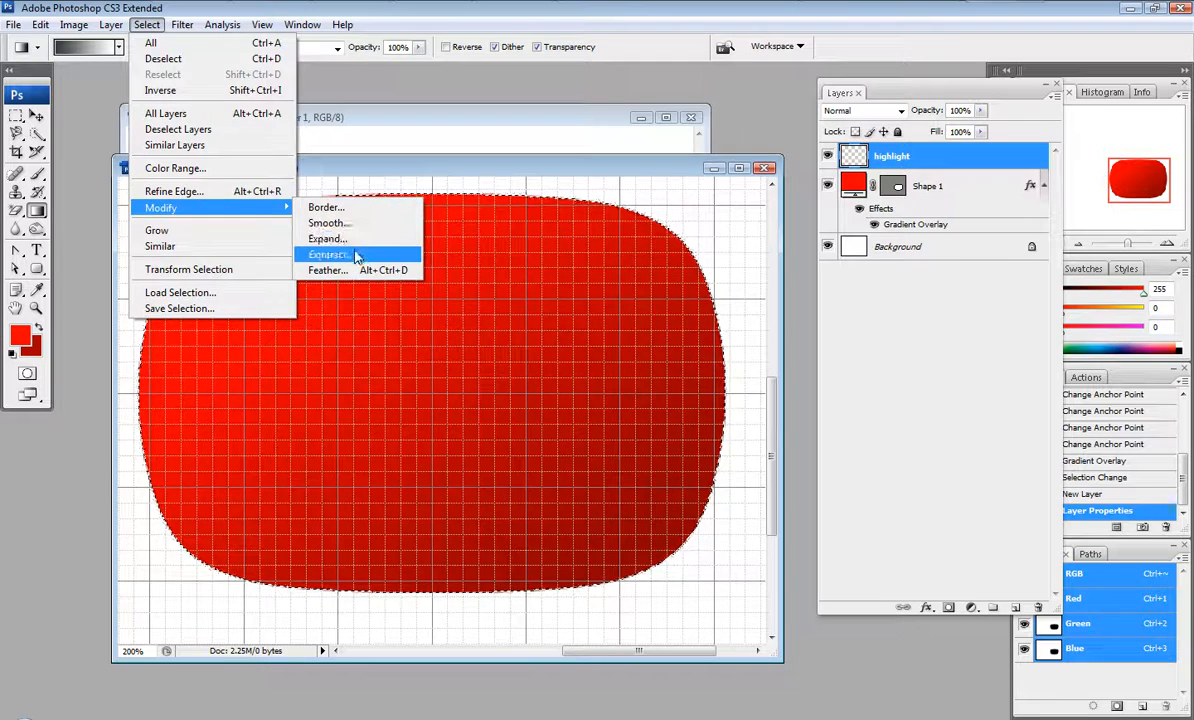
left_click(357, 256)
key("Return")
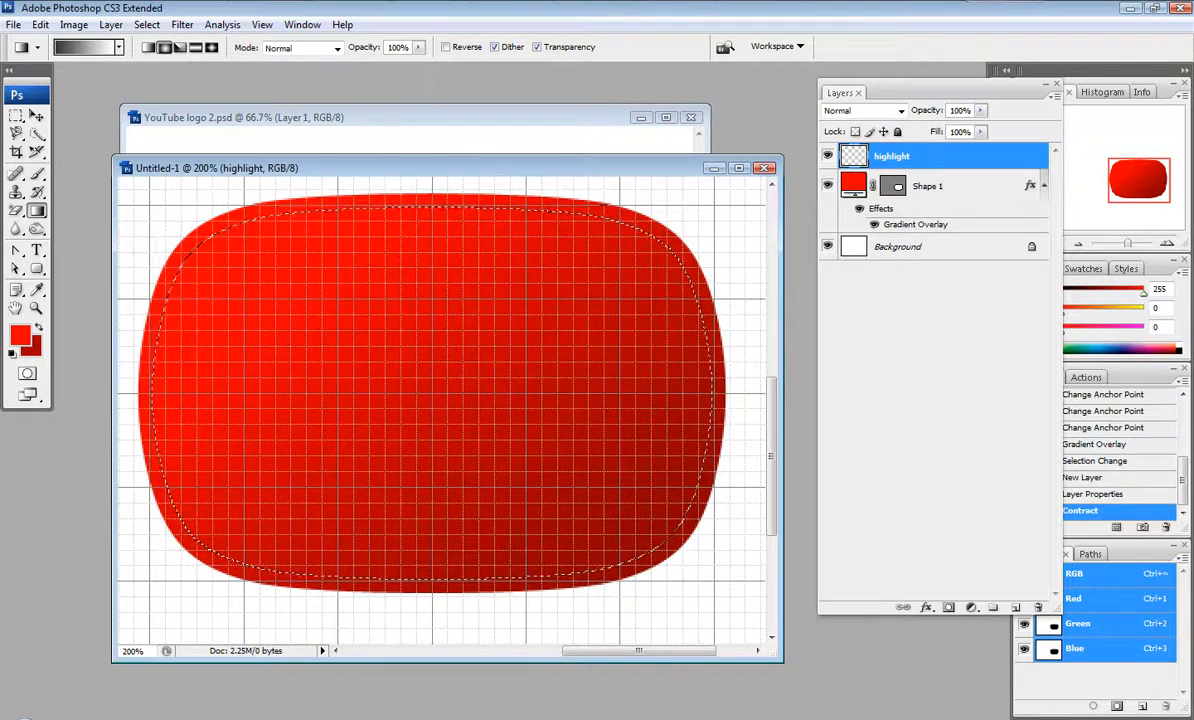
left_click(513, 121)
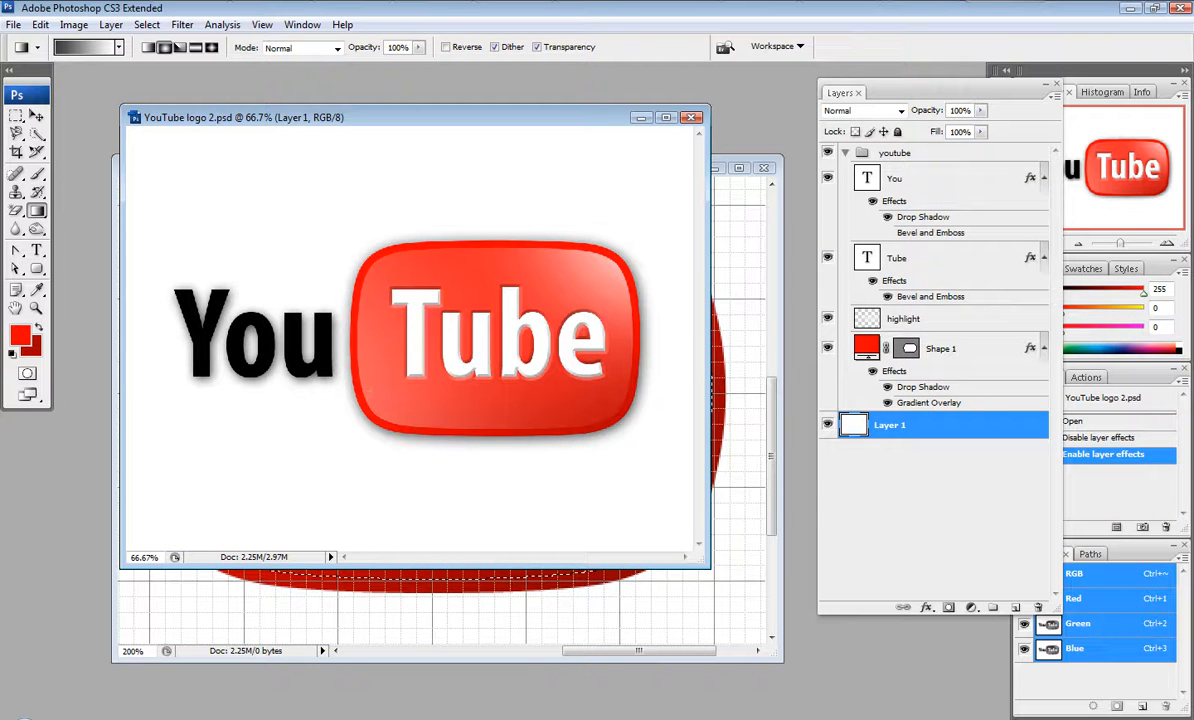
left_click(720, 430)
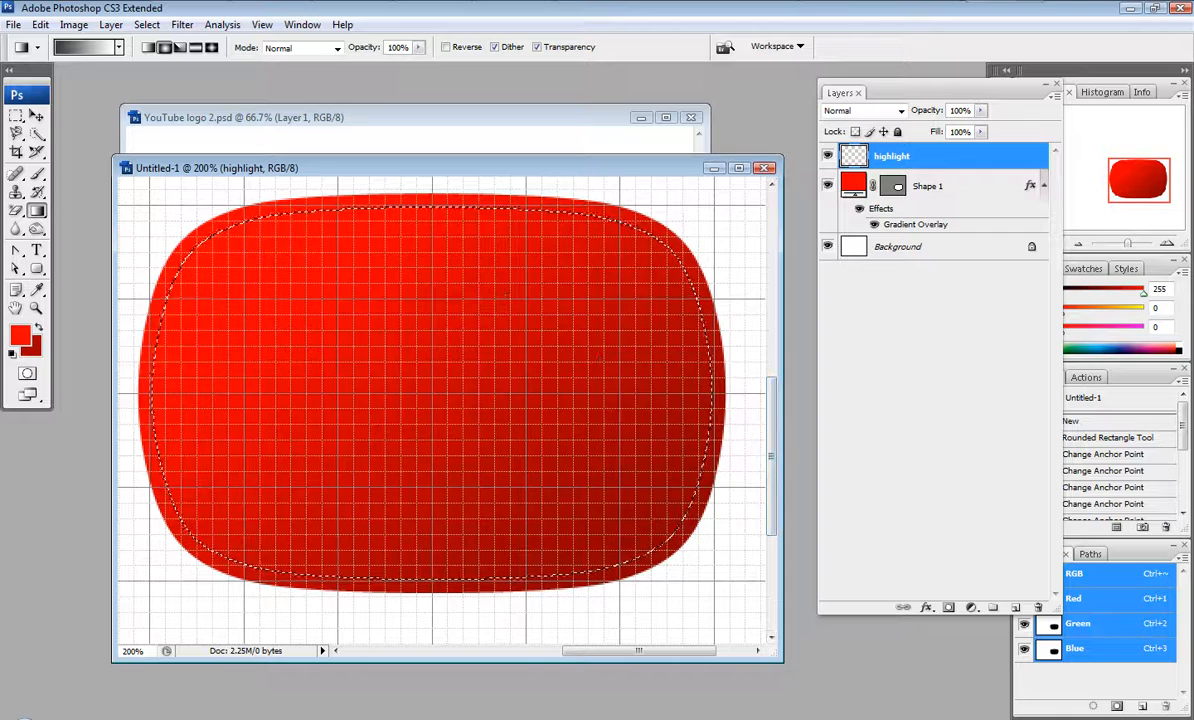
Paint soft white with the 600-size brush at 20% opacity over the upper-right corner of the selection on the highlight layer
key("ctrl+minus")
key("ctrl+minus")
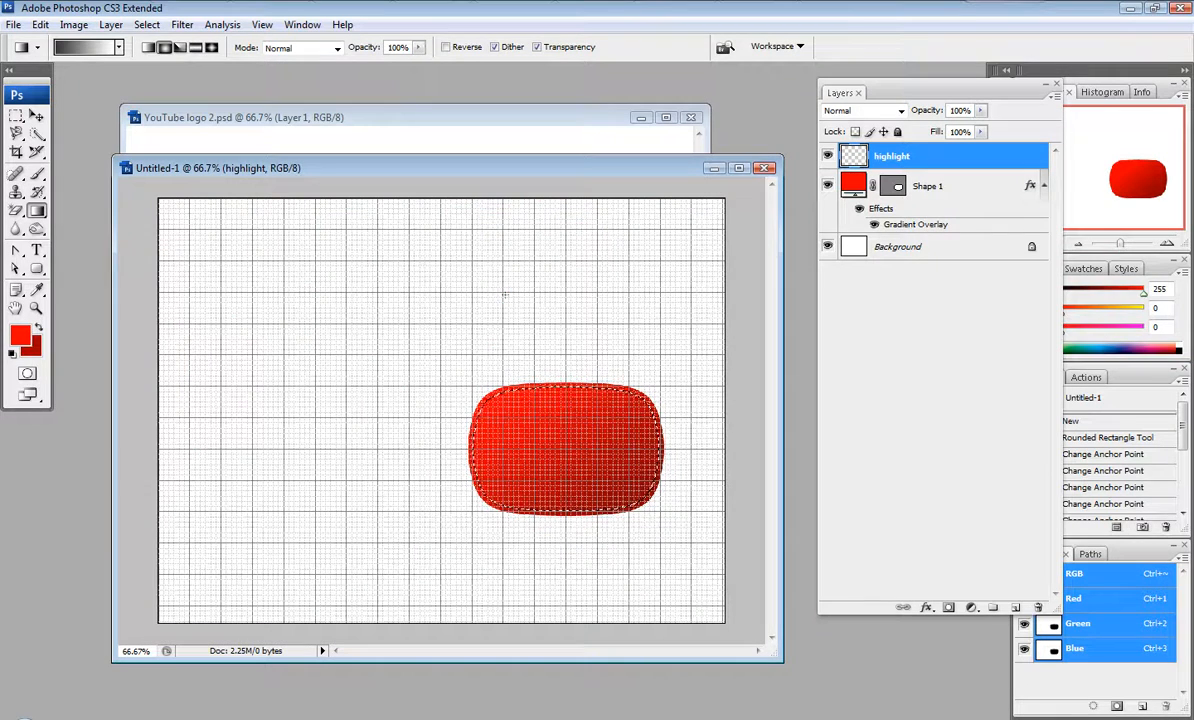
key("ctrl+h")
key("ctrl+h")
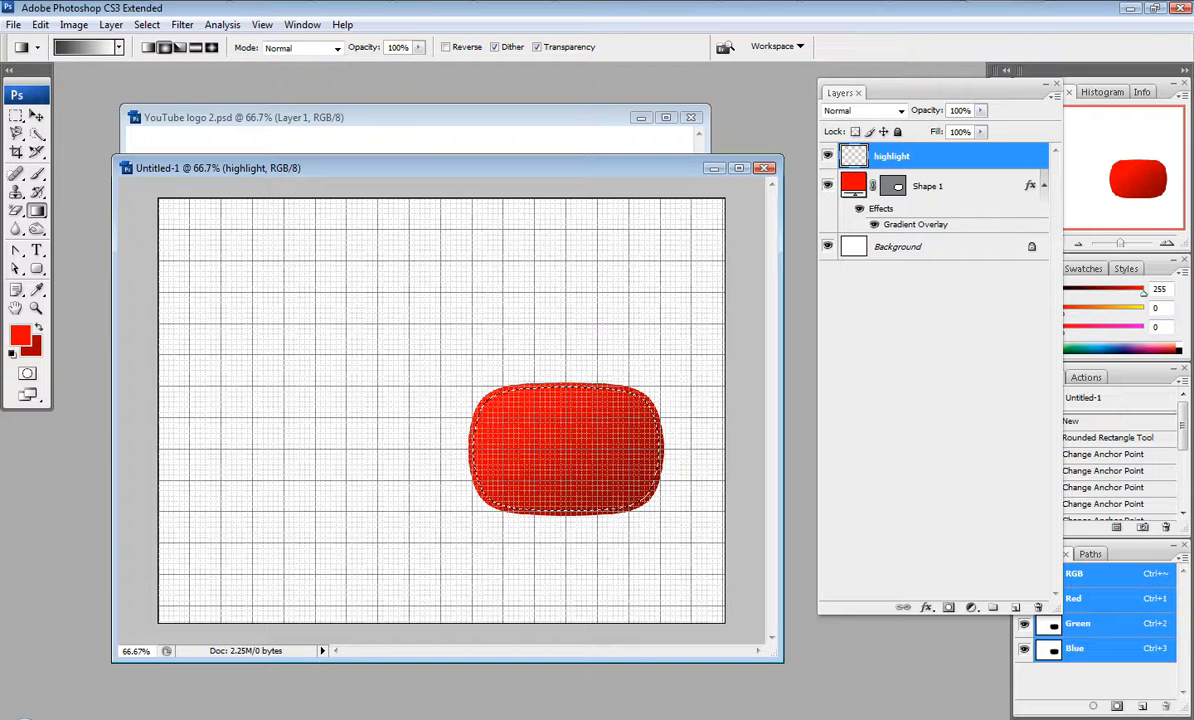
left_click(37, 173)
key("d")
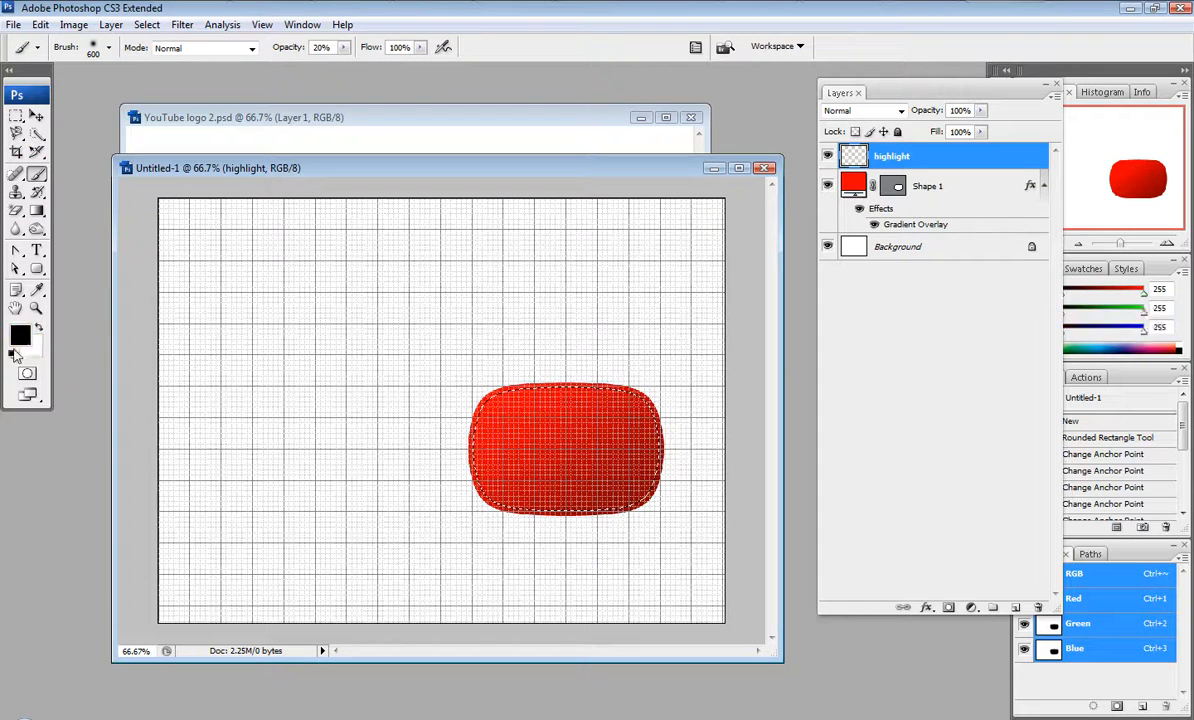
left_click(39, 326)
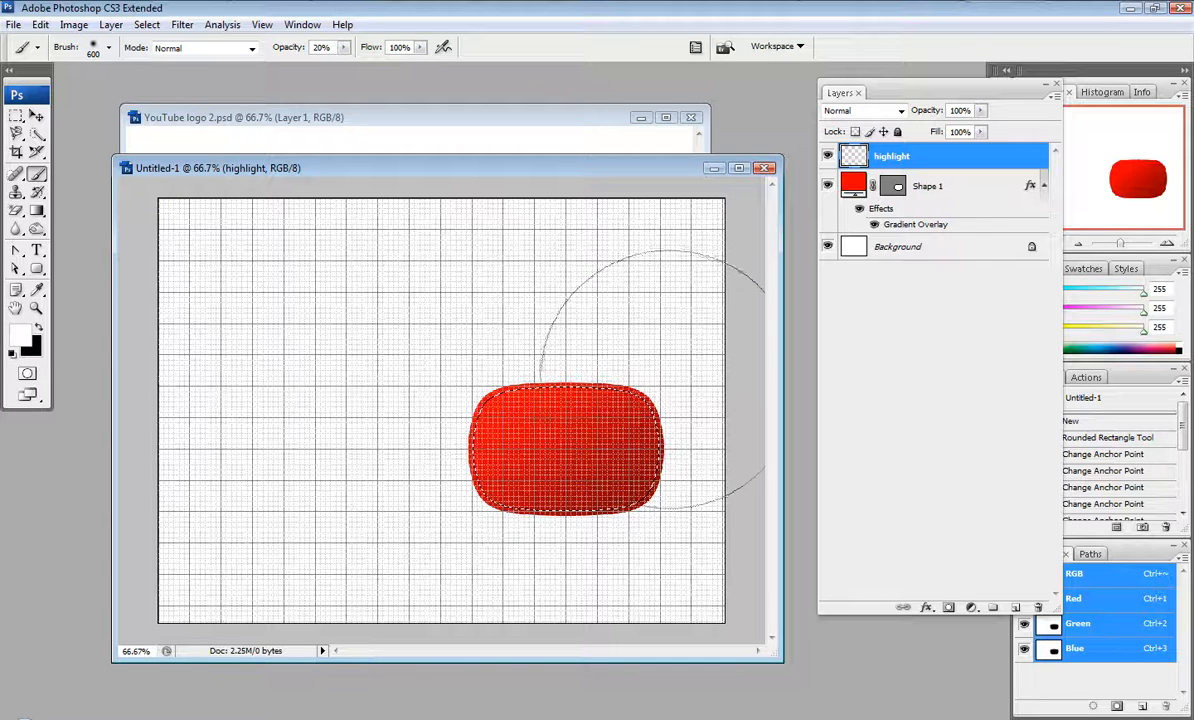
left_click(659, 358)
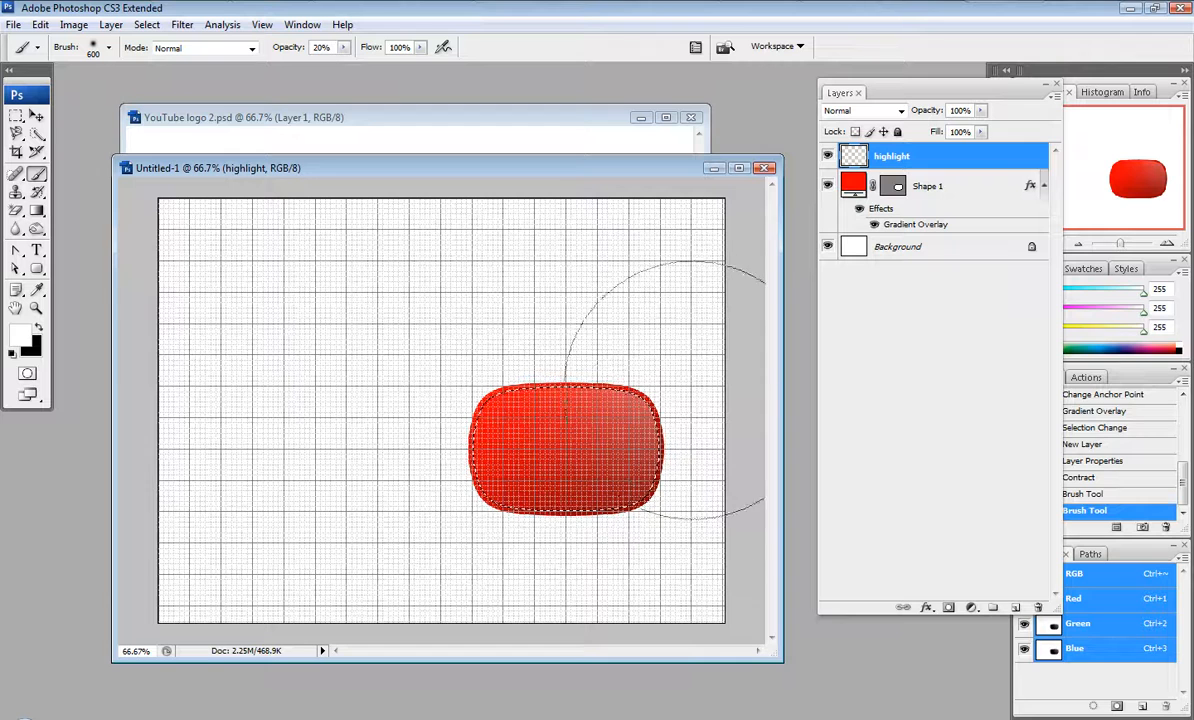
Try adding white brush dabs centred outside the shape's right edge and undo them
left_click(719, 380)
left_click(710, 382)
left_click(711, 382)
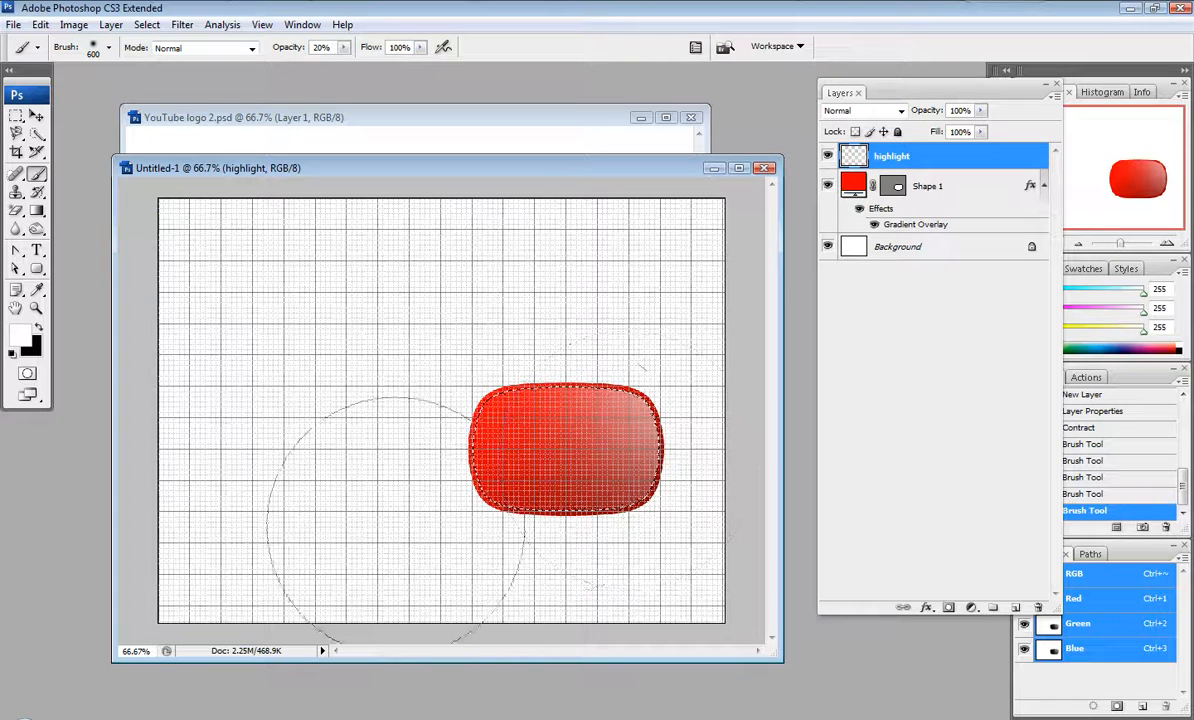
key("ctrl+alt+z")
key("ctrl+alt+z")
key("ctrl+alt+z")
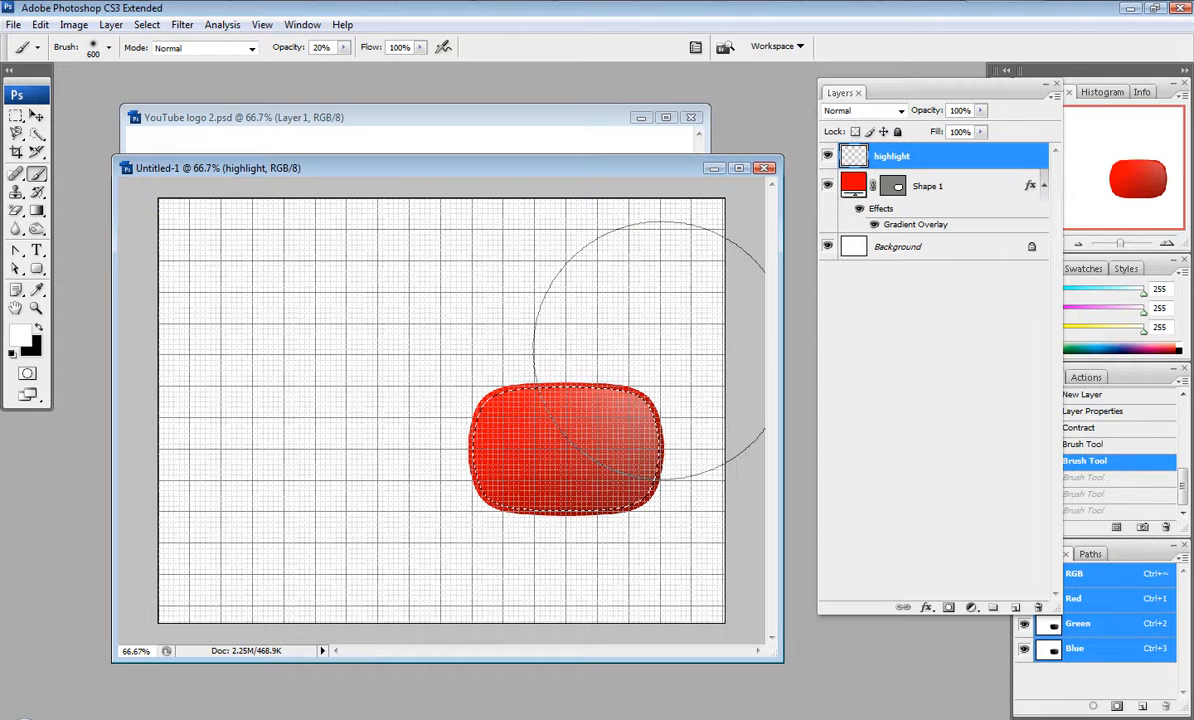
Add soft white dabs centred just above the shape's upper-right corner and outside its lower-left corner
left_click(655, 345)
left_click(655, 345)
left_click(655, 345)
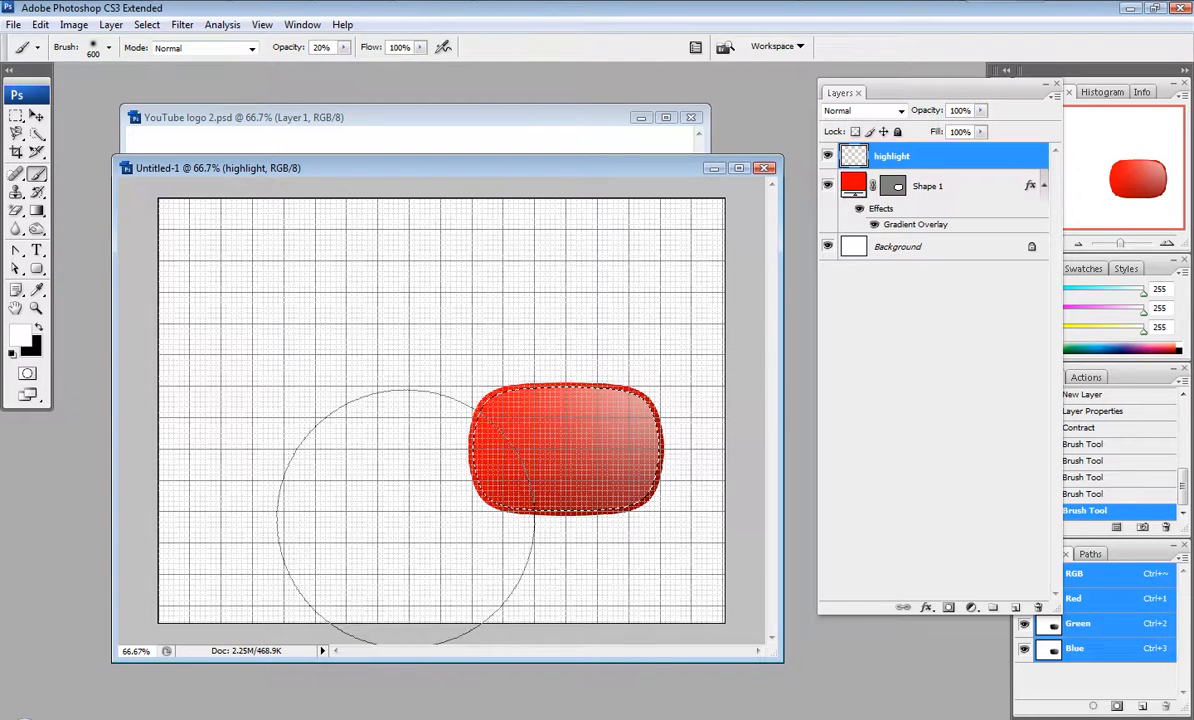
left_click(417, 570)
left_click(417, 571)
left_click(414, 580)
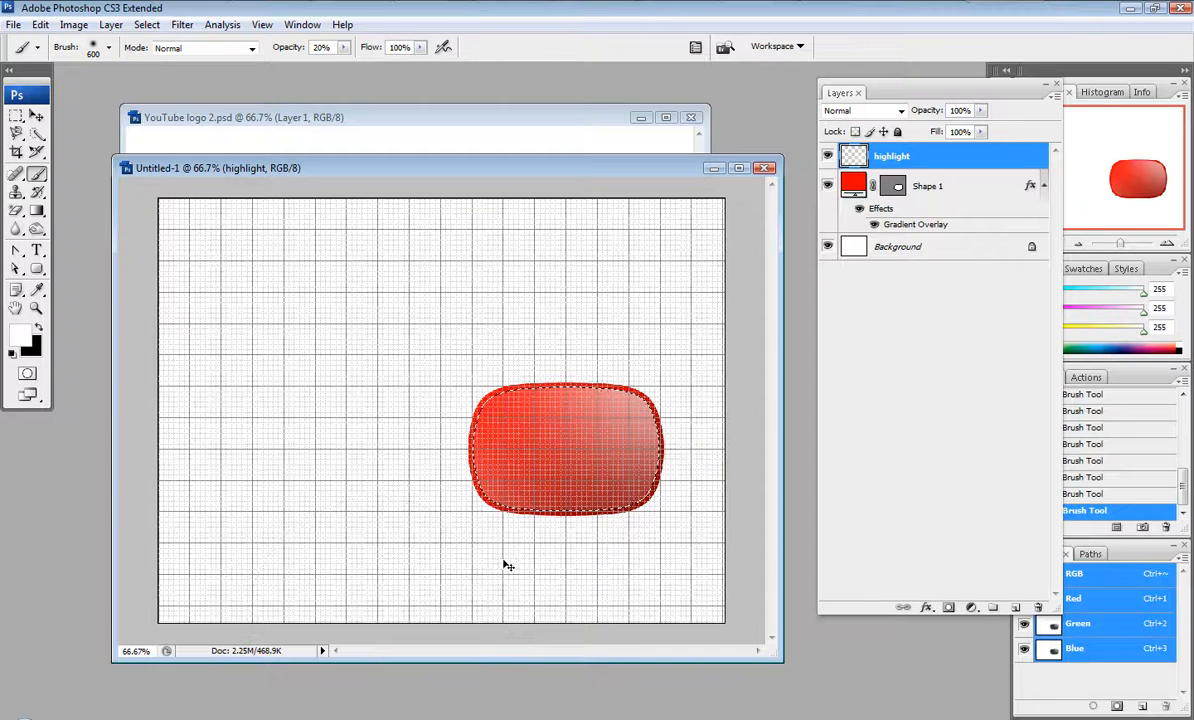
Clear the selection and toggle the highlight layer's visibility off and on to check the painted shading
key("ctrl+d")
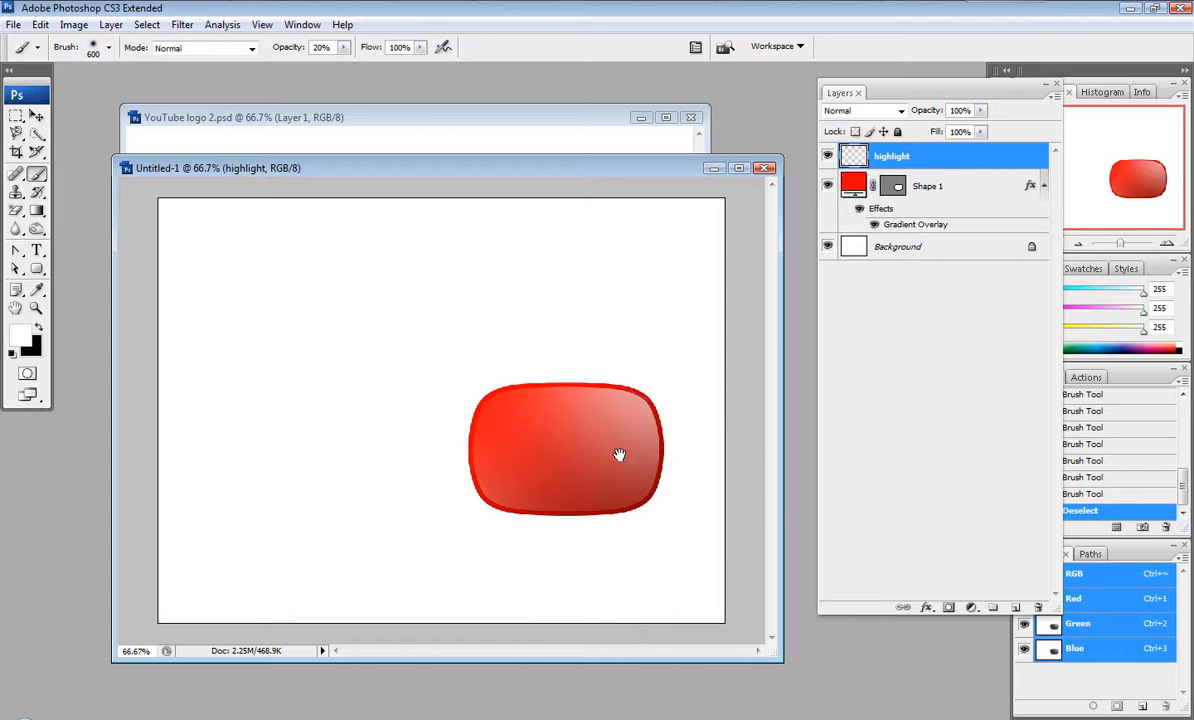
key("ctrl+plus")
key("ctrl+plus")
left_click_drag(562, 490, 306, 314)
left_click(827, 156)
left_click(827, 156)
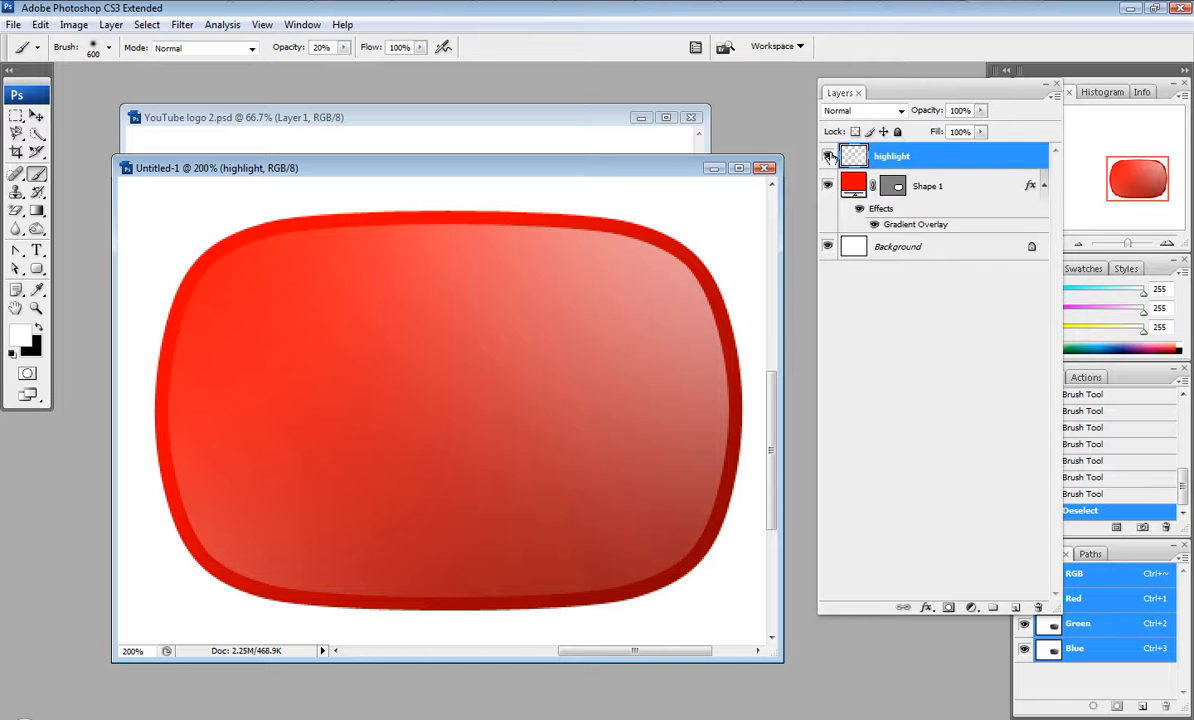
Compare the red shape and its painted highlight with the reference logo in YouTube logo 2.psd
left_click(600, 117)
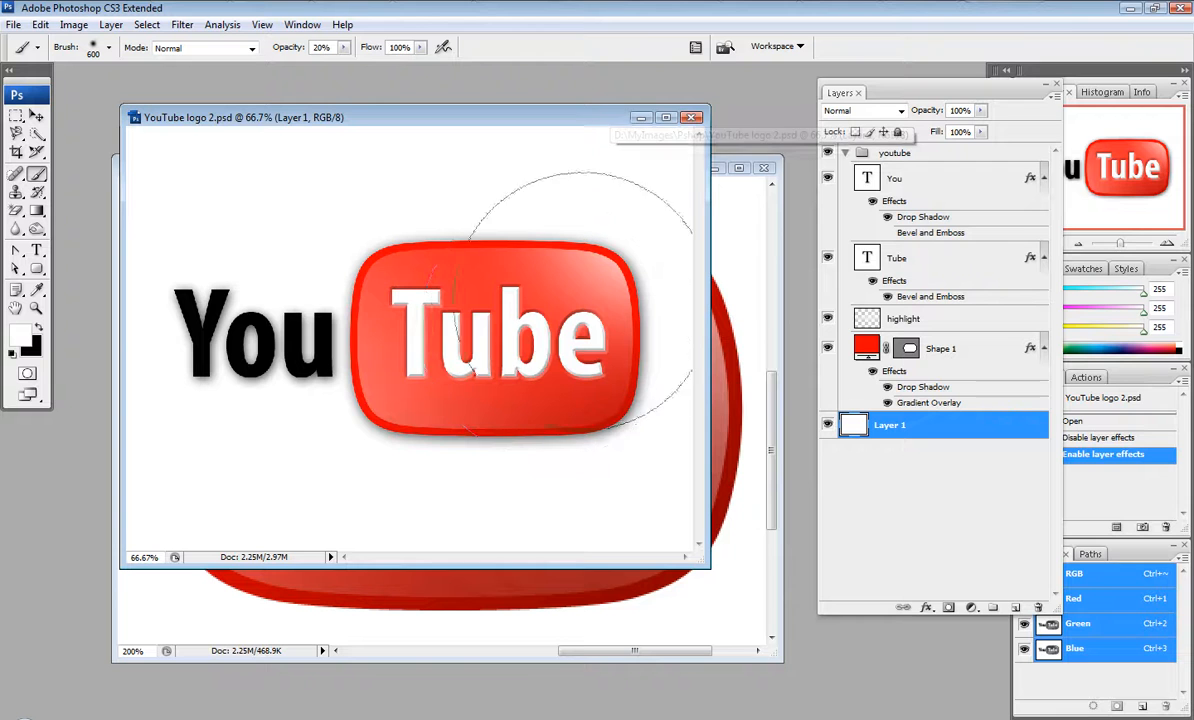
left_click(718, 422)
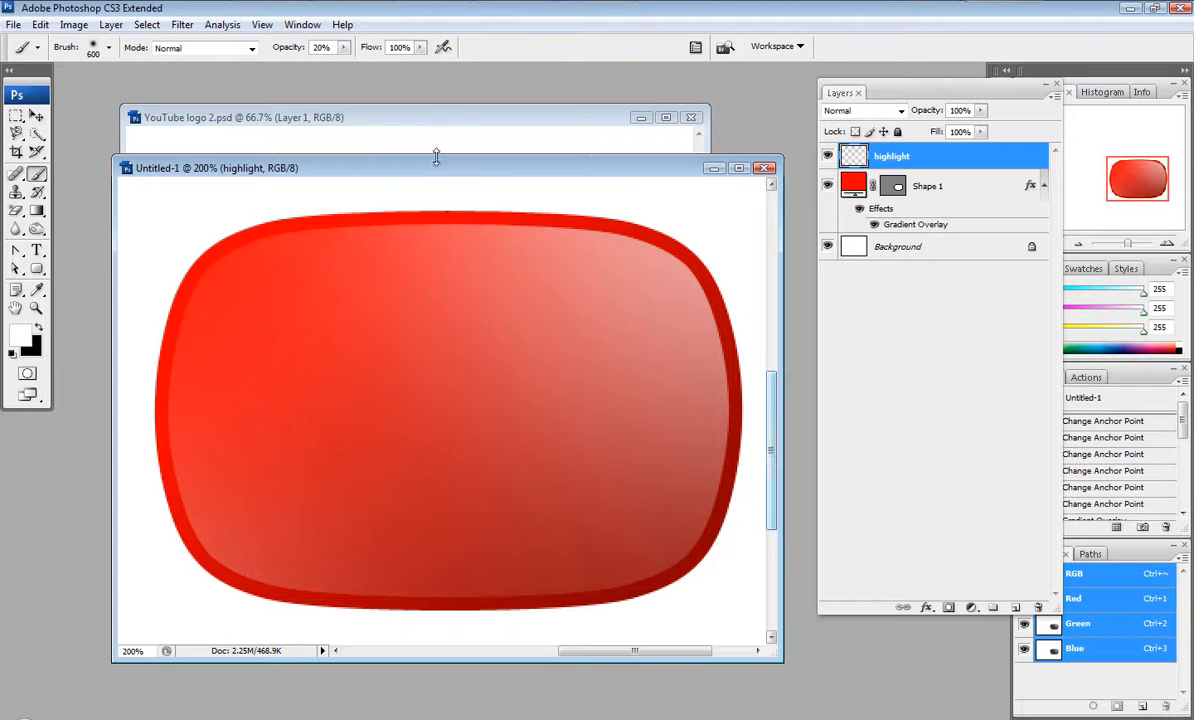
left_click(474, 113)
key("ctrl+plus")
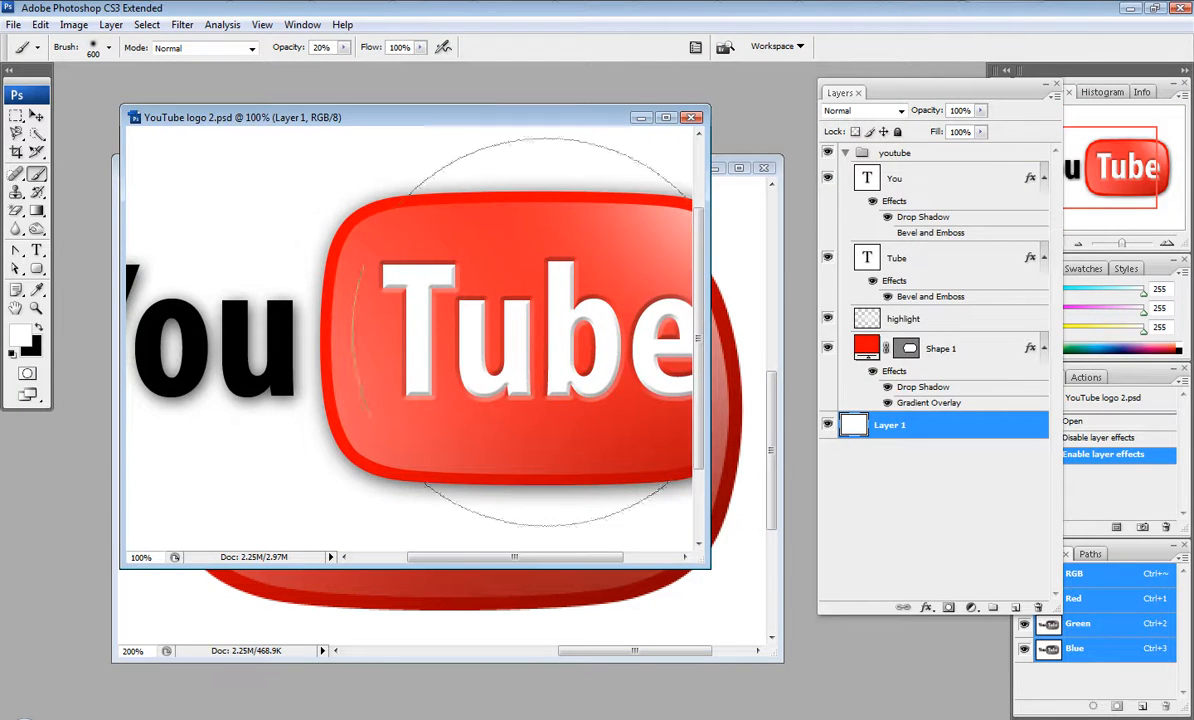
key("ctrl+minus")
key("ctrl+Tab")
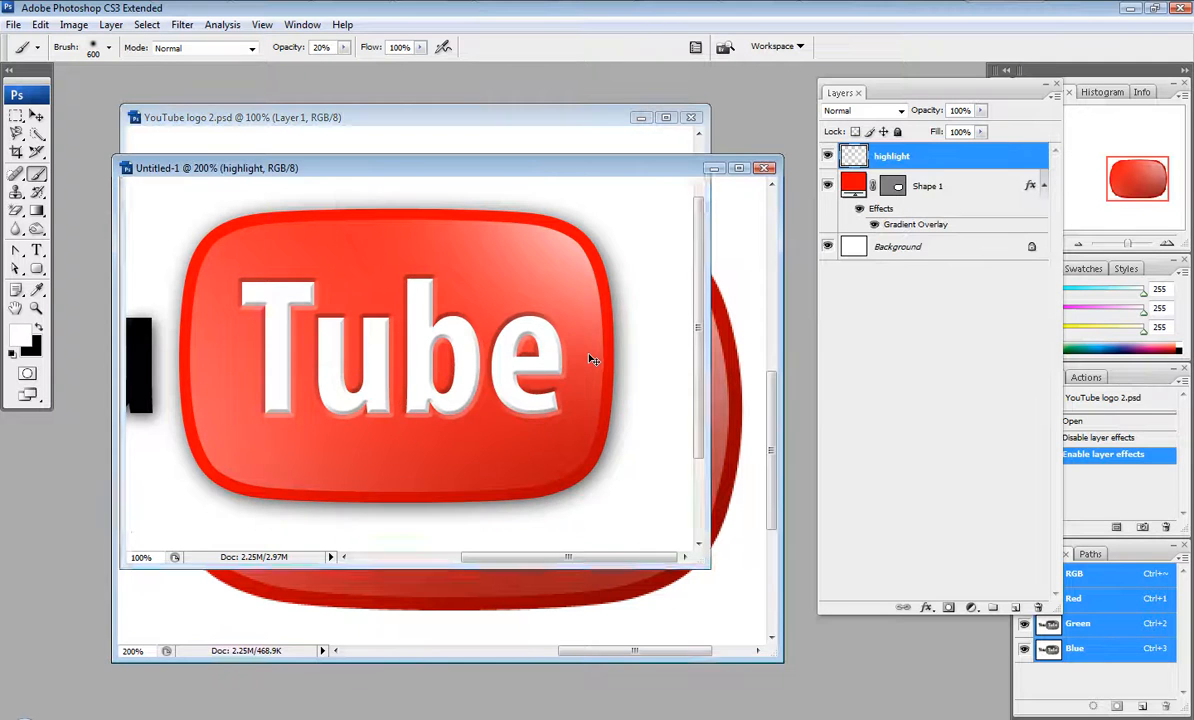
Add the white text "Tube" in Myriad Pro Bold Condensed at 234.99 pt above the red shape
left_click(37, 251)
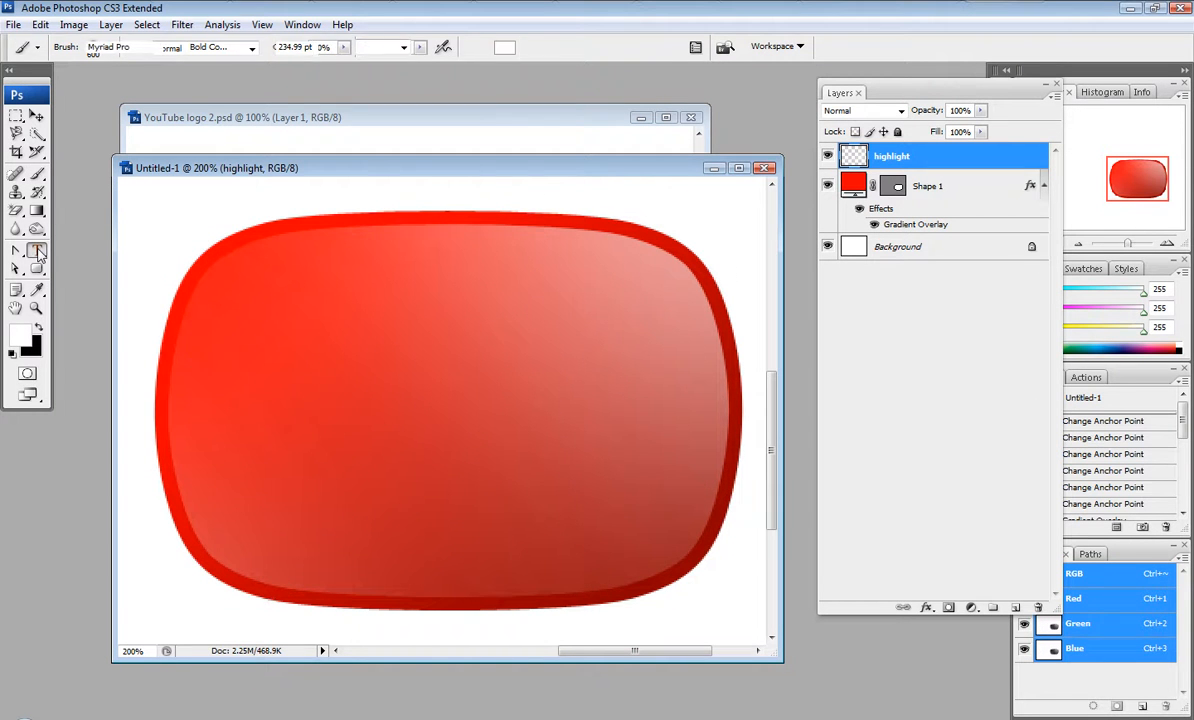
left_click_drag(255, 257, 556, 591)
left_click(312, 338)
type("Tube")
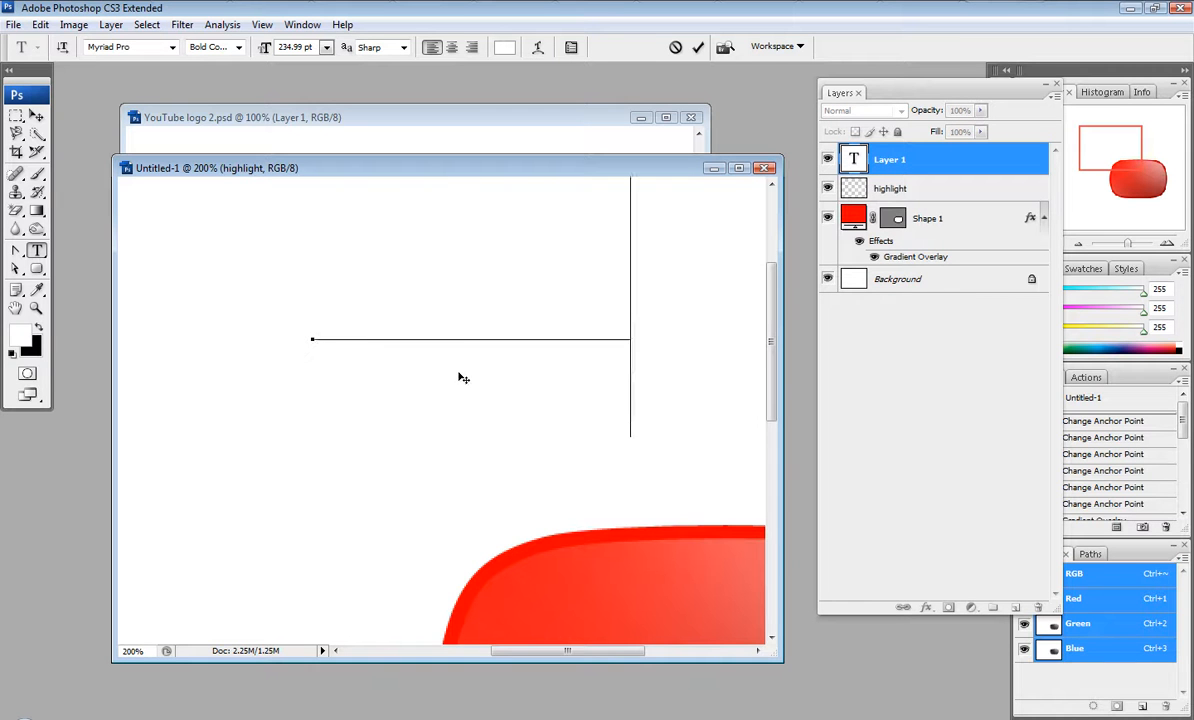
Move the Tube text onto the red shape and scale it down to about 155 pt to fit inside
left_click(36, 116)
left_click_drag(330, 251, 329, 316)
left_click_drag(416, 404, 384, 549)
key("ctrl+t")
left_click_drag(180, 261, 305, 351)
left_click_drag(426, 431, 426, 369)
left_click_drag(250, 292, 243, 285)
key("Return")
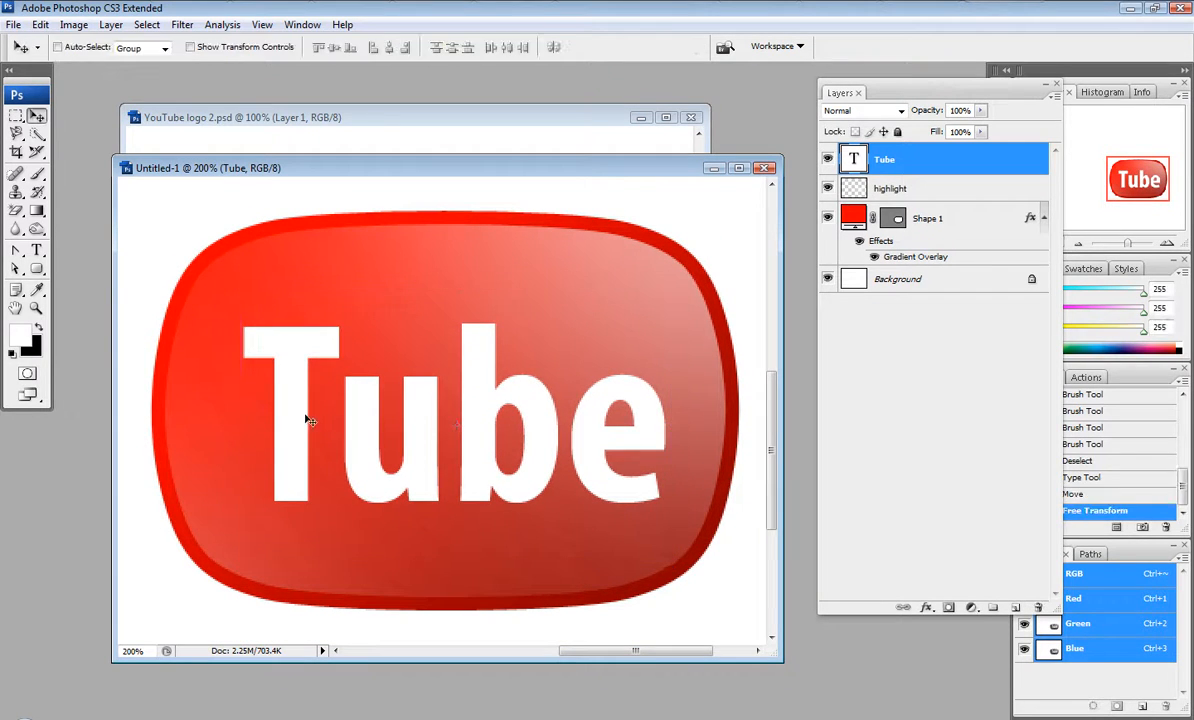
Nudge the Tube text slightly up and left to centre it within the red shape
left_click_drag(300, 423, 302, 412)
left_click(36, 251)
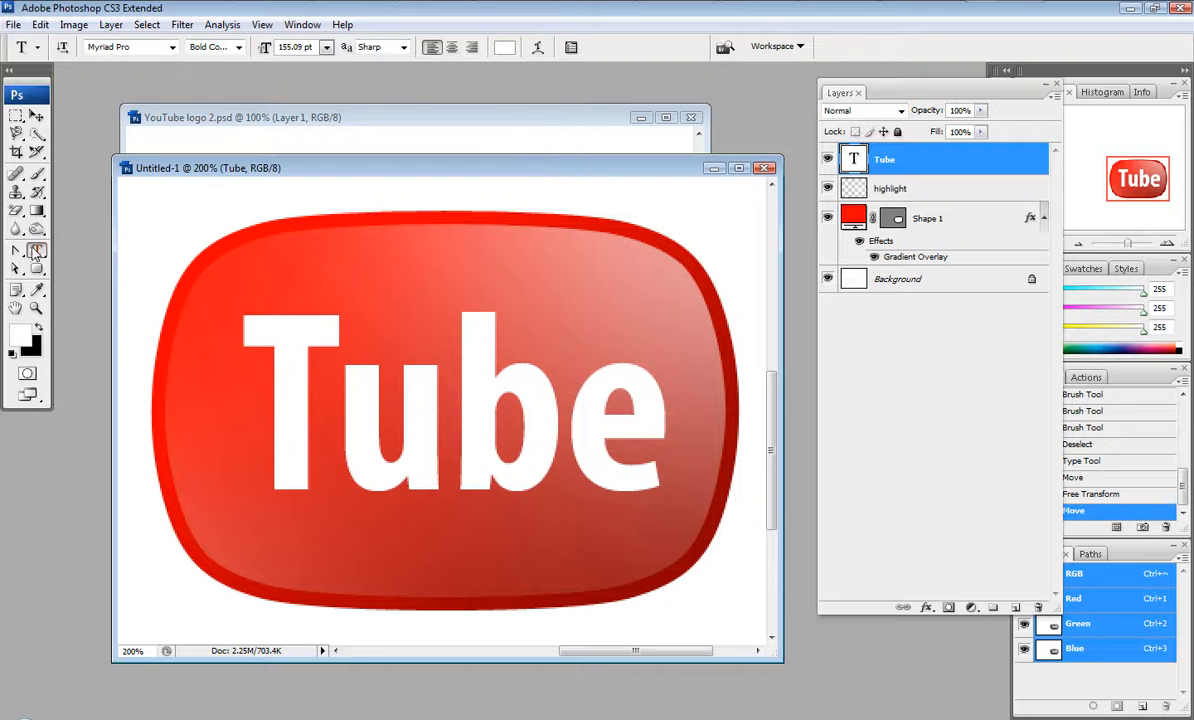
left_click(216, 46)
left_click(36, 116)
left_click_drag(568, 405, 550, 404)
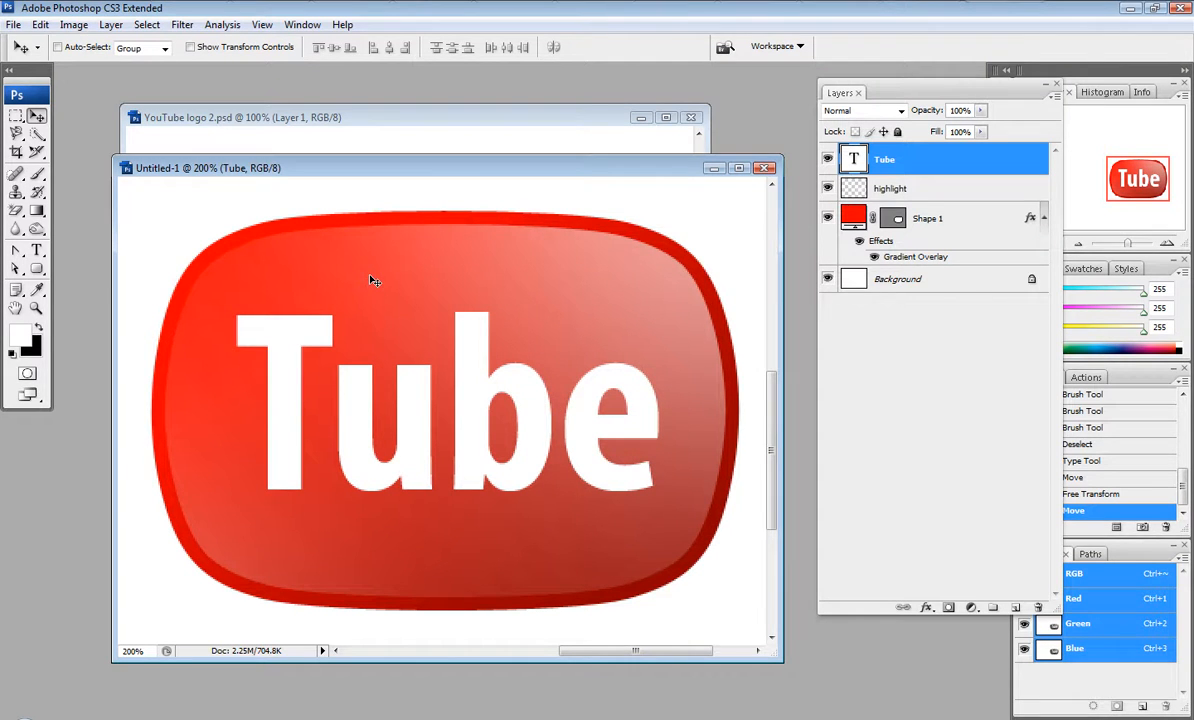
Select the Tube, highlight and Shape 1 layers, enlarge them together and move them up and left so the shape fits within the canvas
key("ctrl+minus")
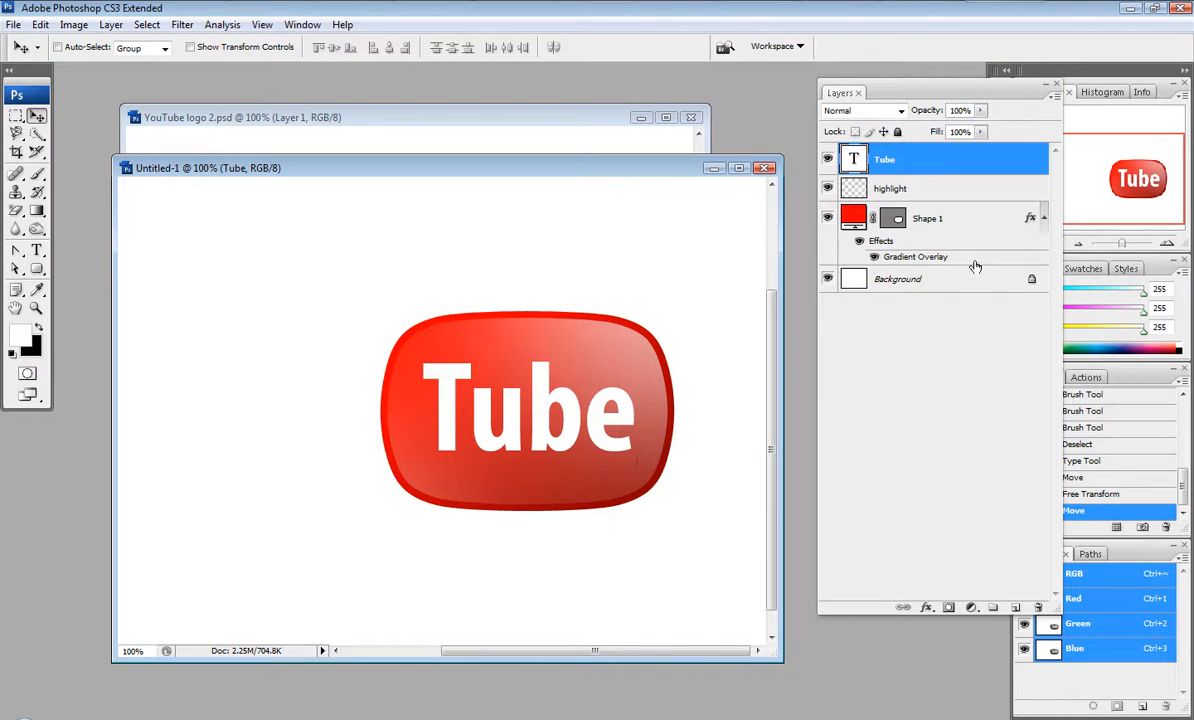
left_click(940, 220)
left_click(929, 166, "ctrl")
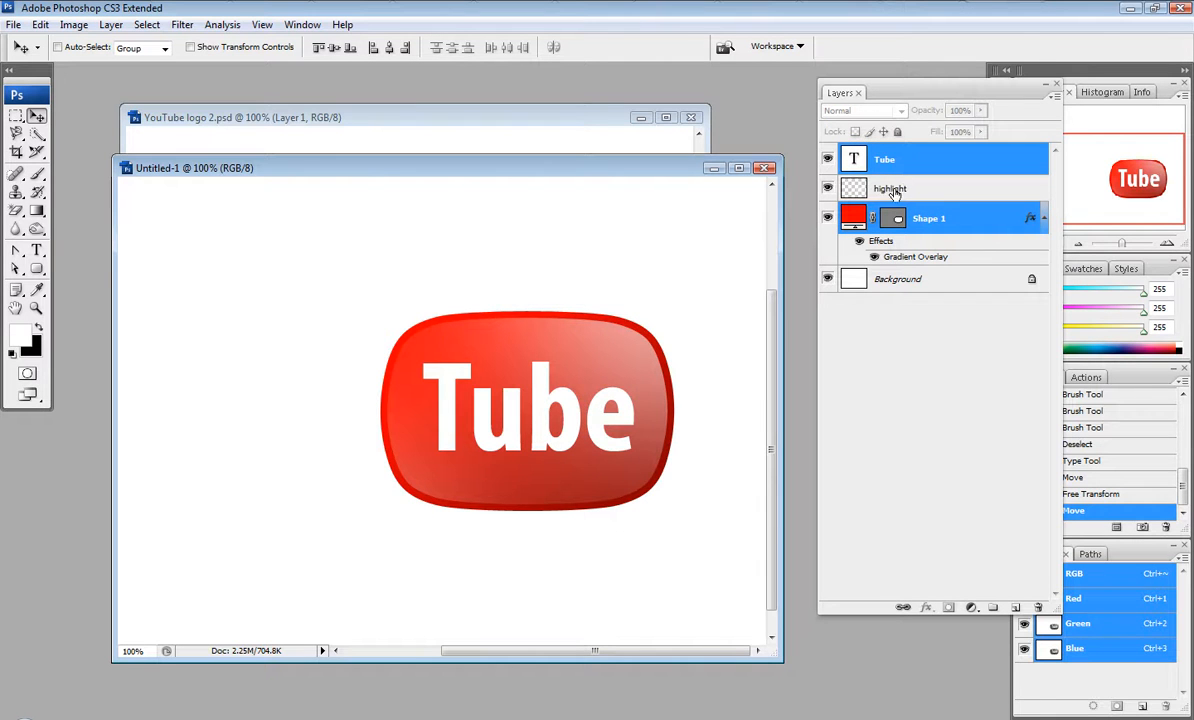
left_click(891, 192, "ctrl")
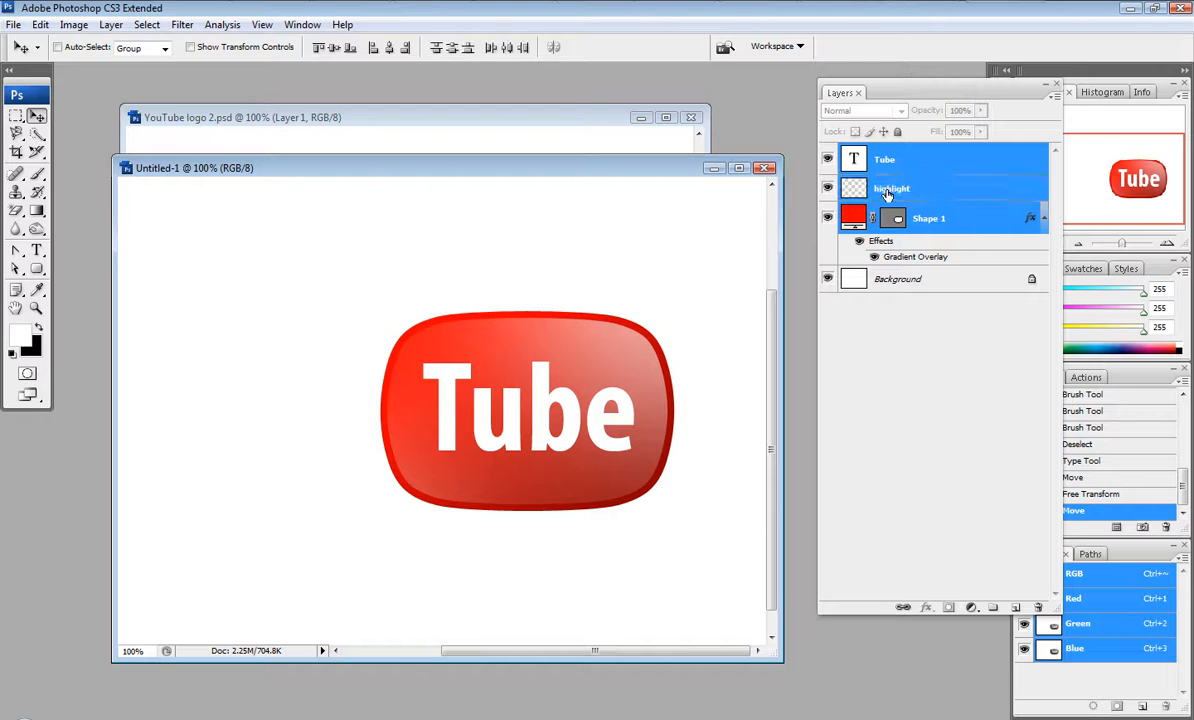
key("ctrl+minus")
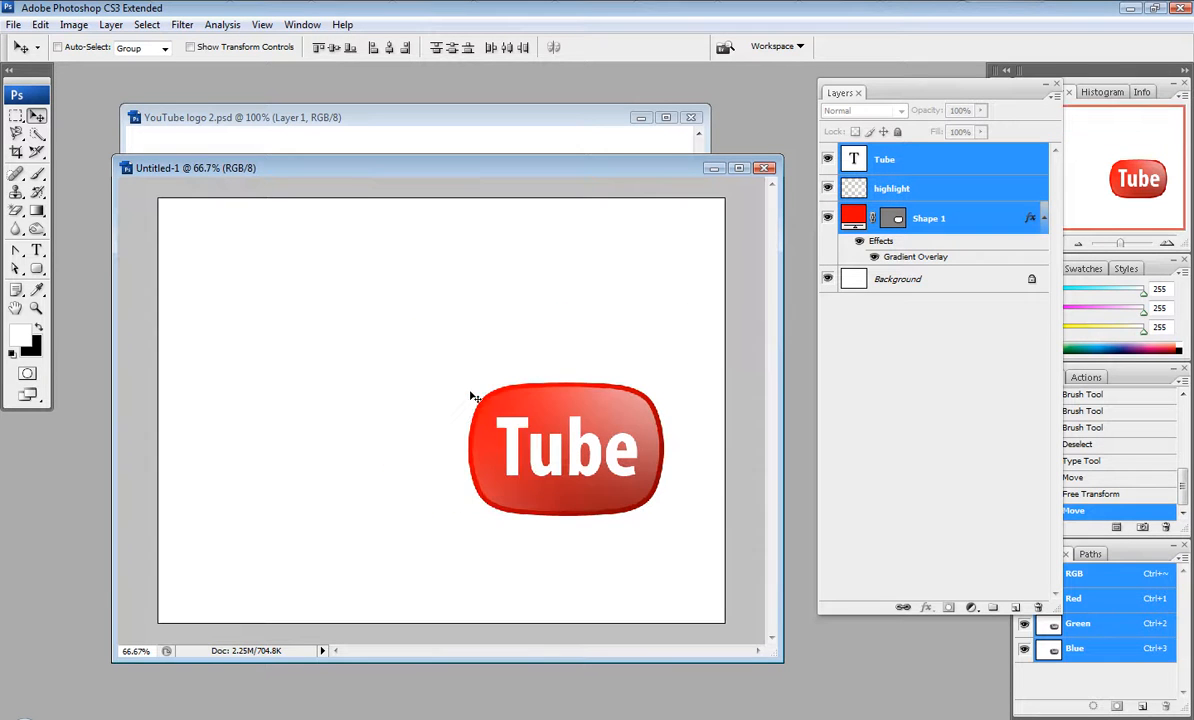
key("ctrl+t")
left_click_drag(468, 385, 416, 307)
key("Return")
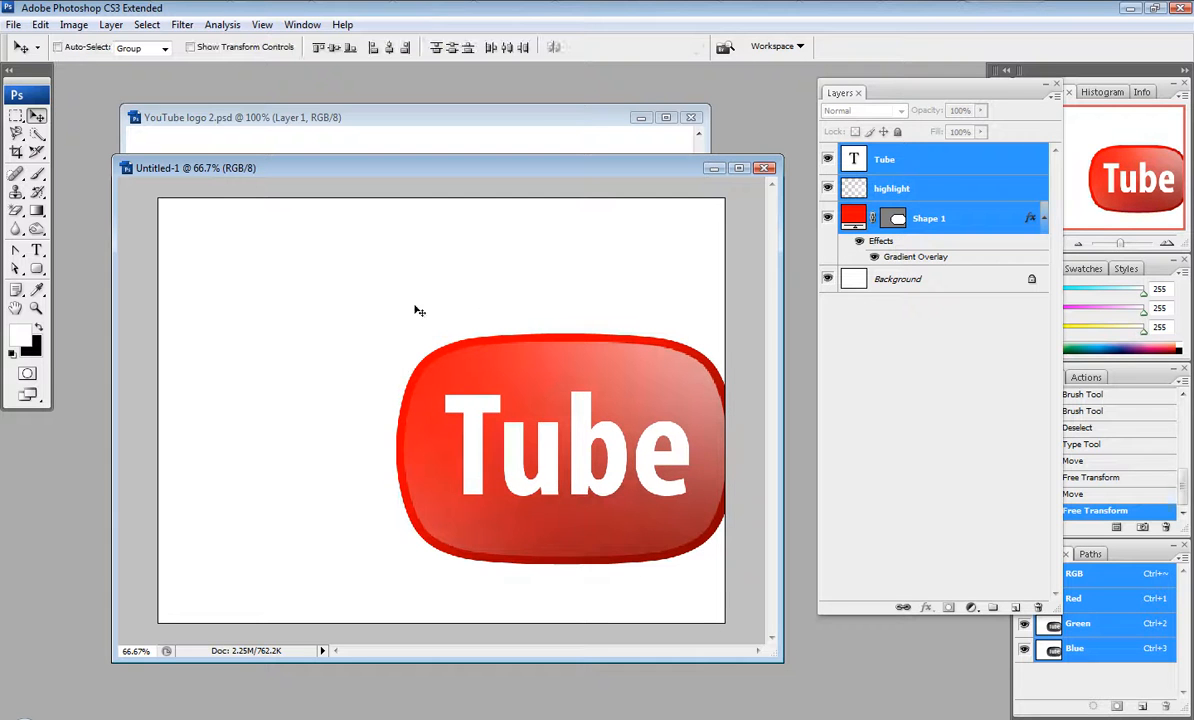
left_click_drag(520, 404, 475, 384)
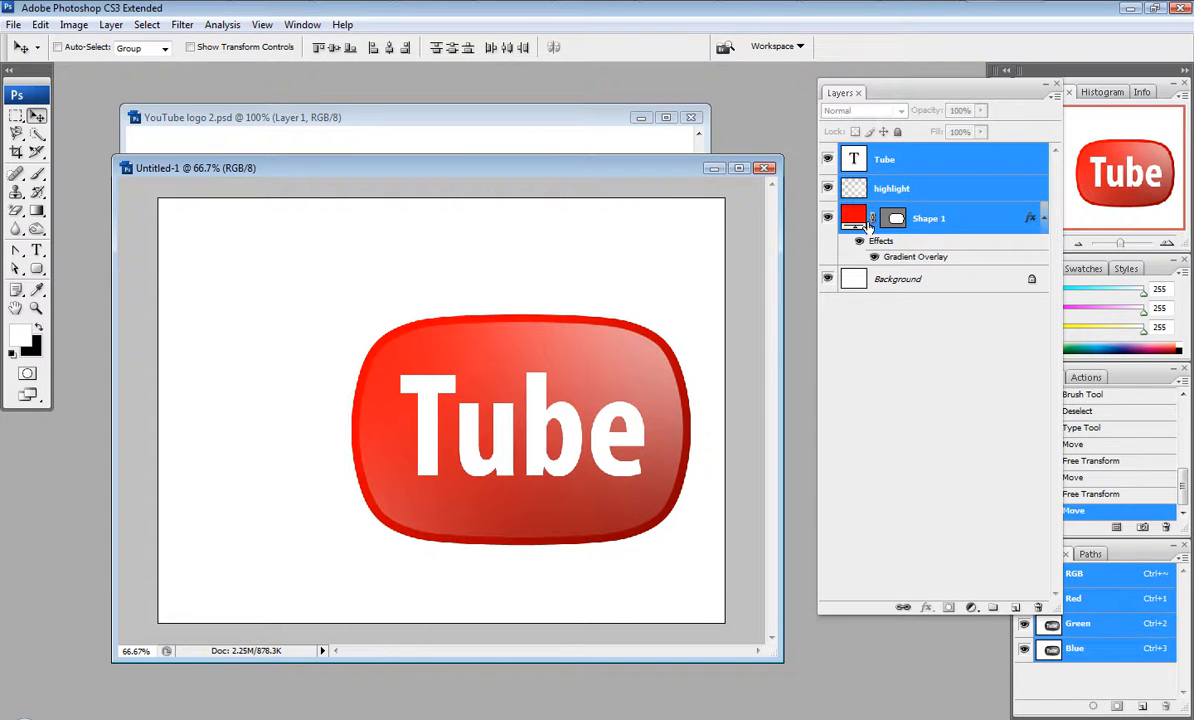
Examine the enlarged shape's border and highlight up close around its upper-right corner
left_click(907, 221)
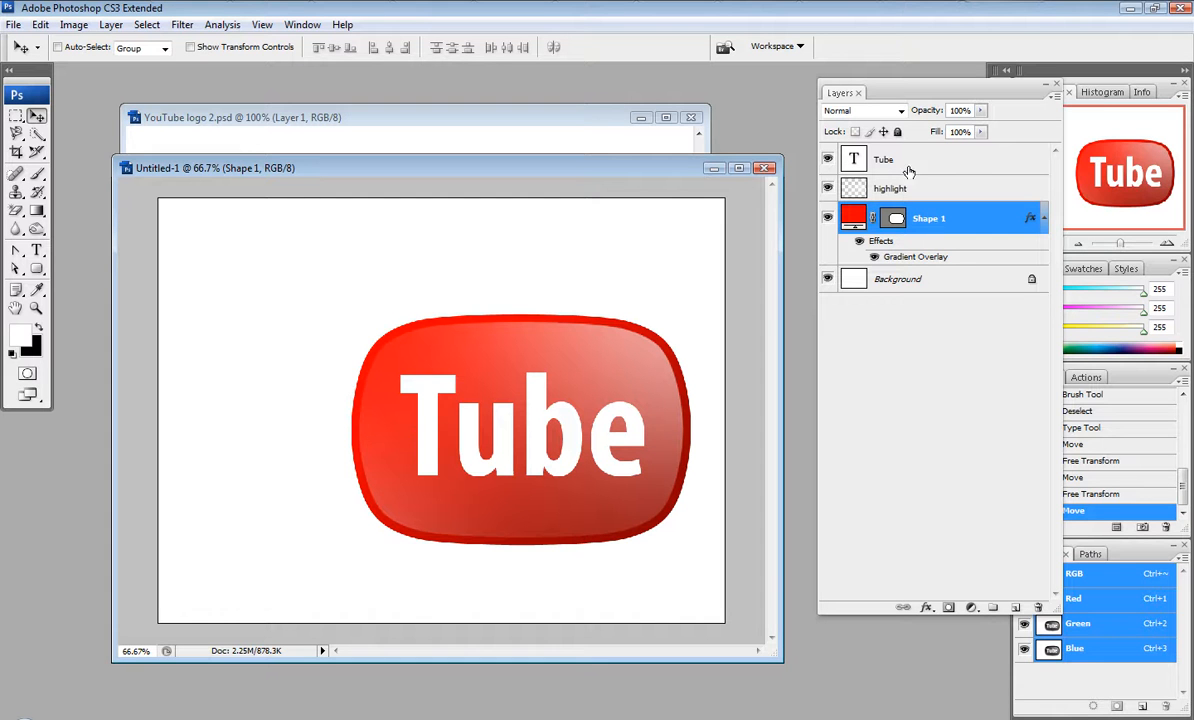
left_click(895, 191)
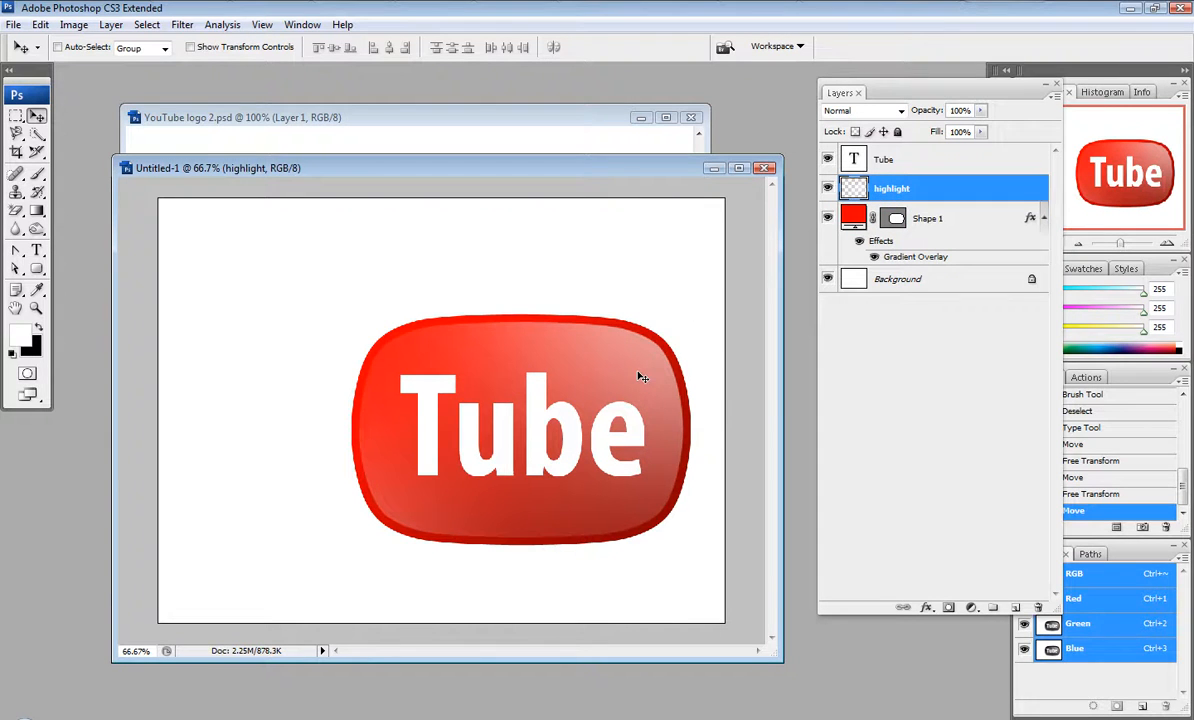
key("ctrl+plus")
left_click_drag(583, 371, 526, 359)
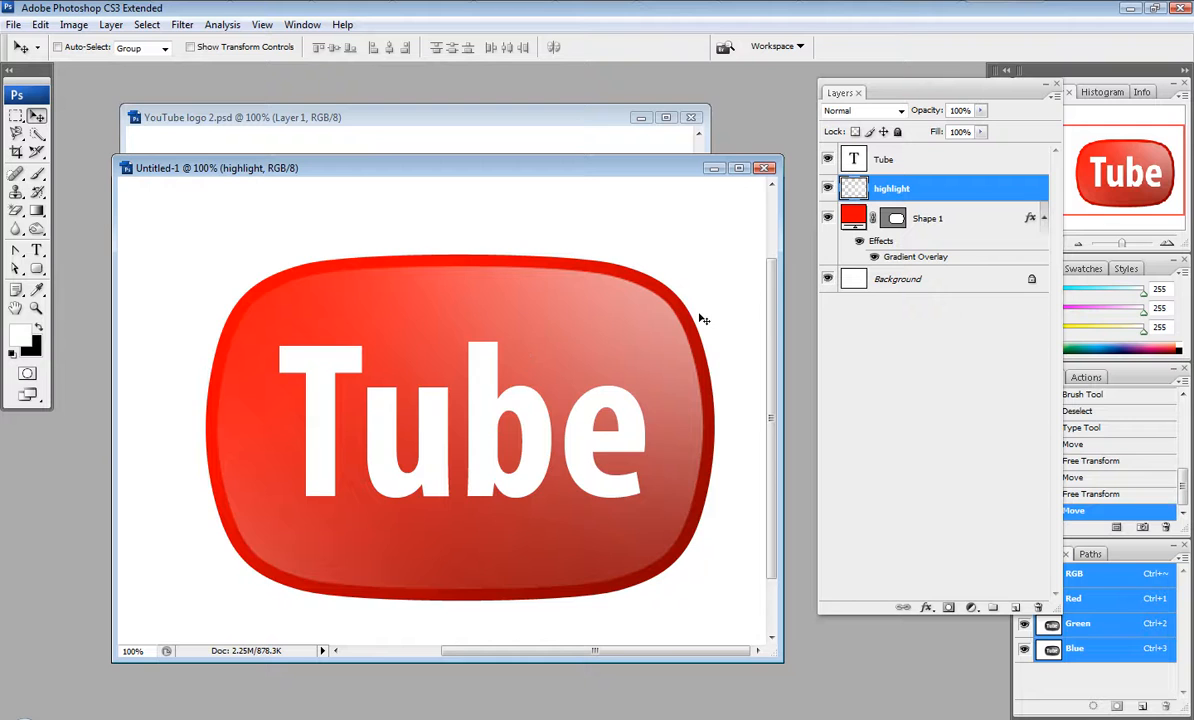
key("ctrl+plus")
left_click_drag(603, 343, 246, 558)
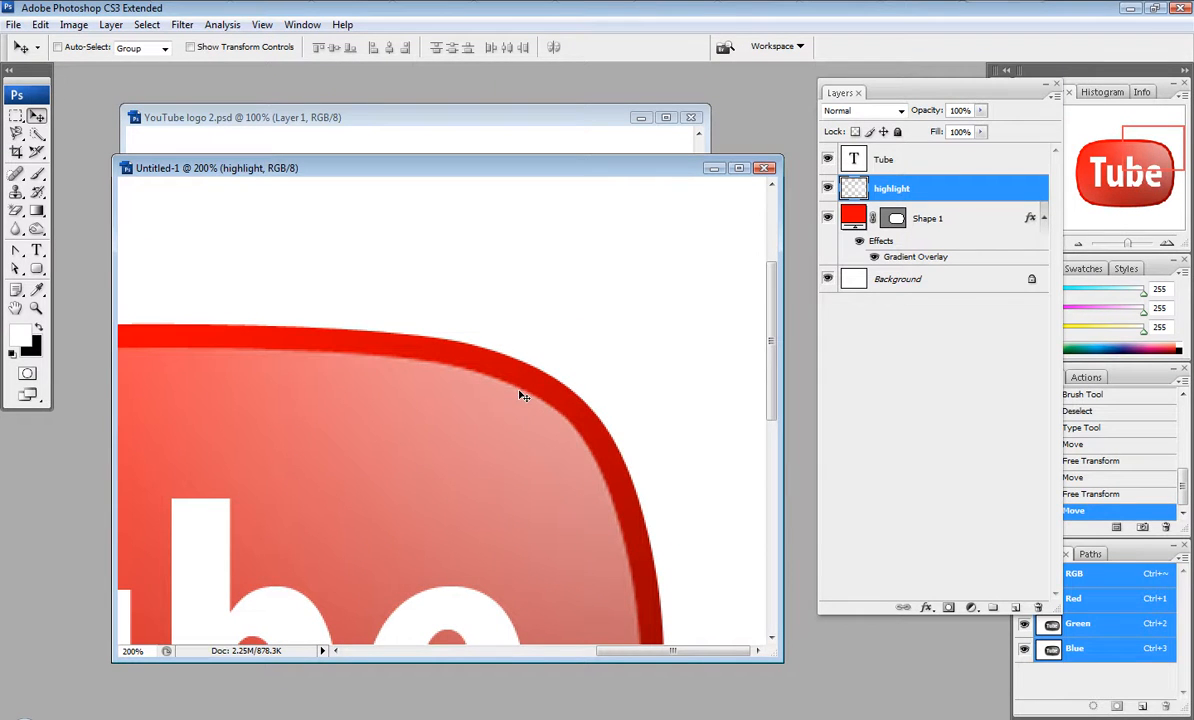
key("ctrl+minus")
key("ctrl+minus")
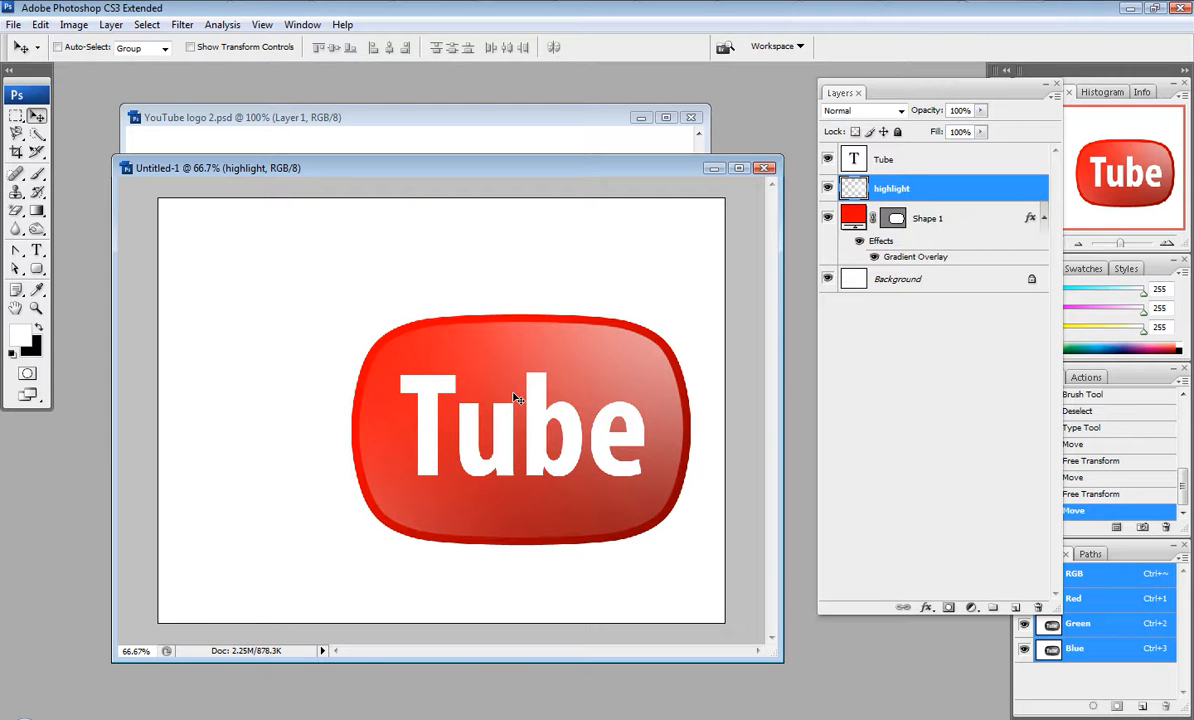
Select the Tube text layer and add a Bevel and Emboss effect to it
left_click_drag(620, 358, 470, 427)
right_click(470, 427)
left_click(482, 431)
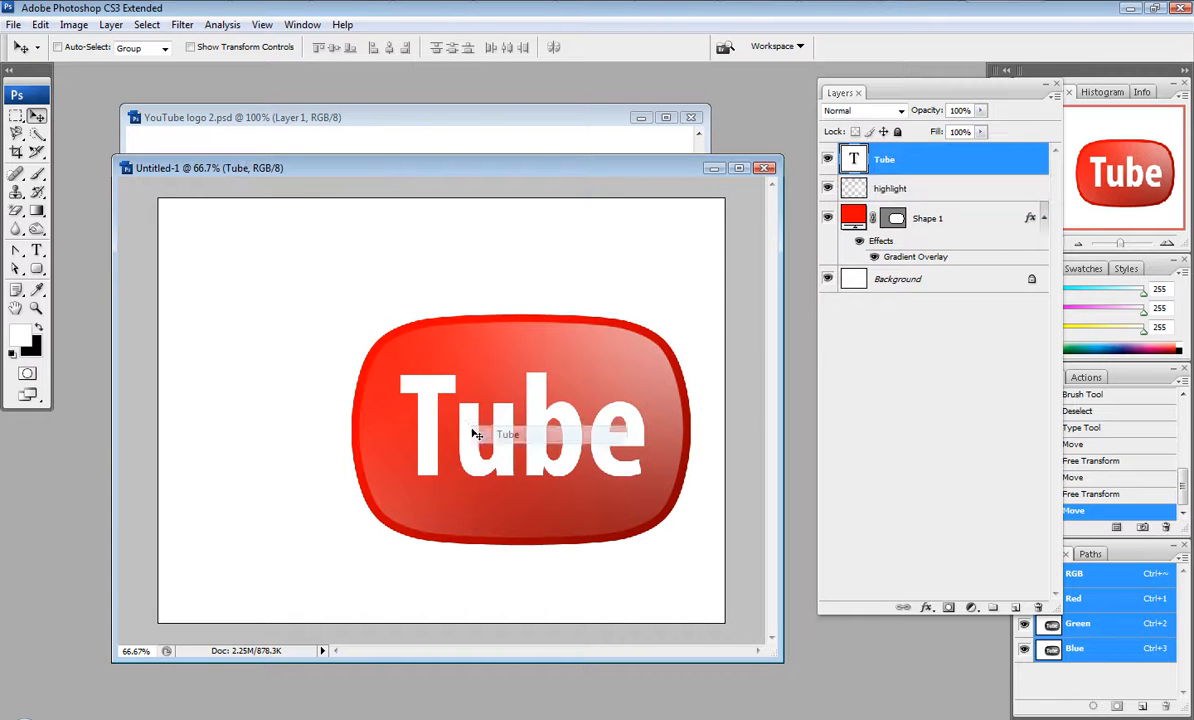
key("ctrl+z")
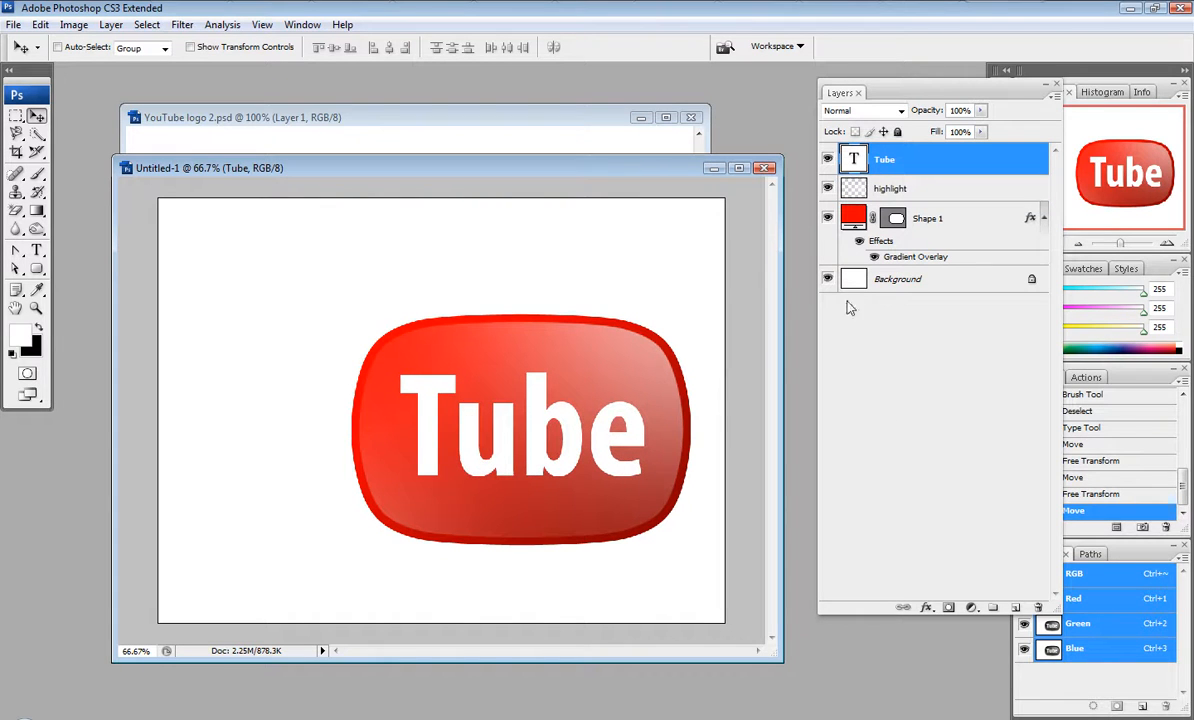
left_click(926, 607)
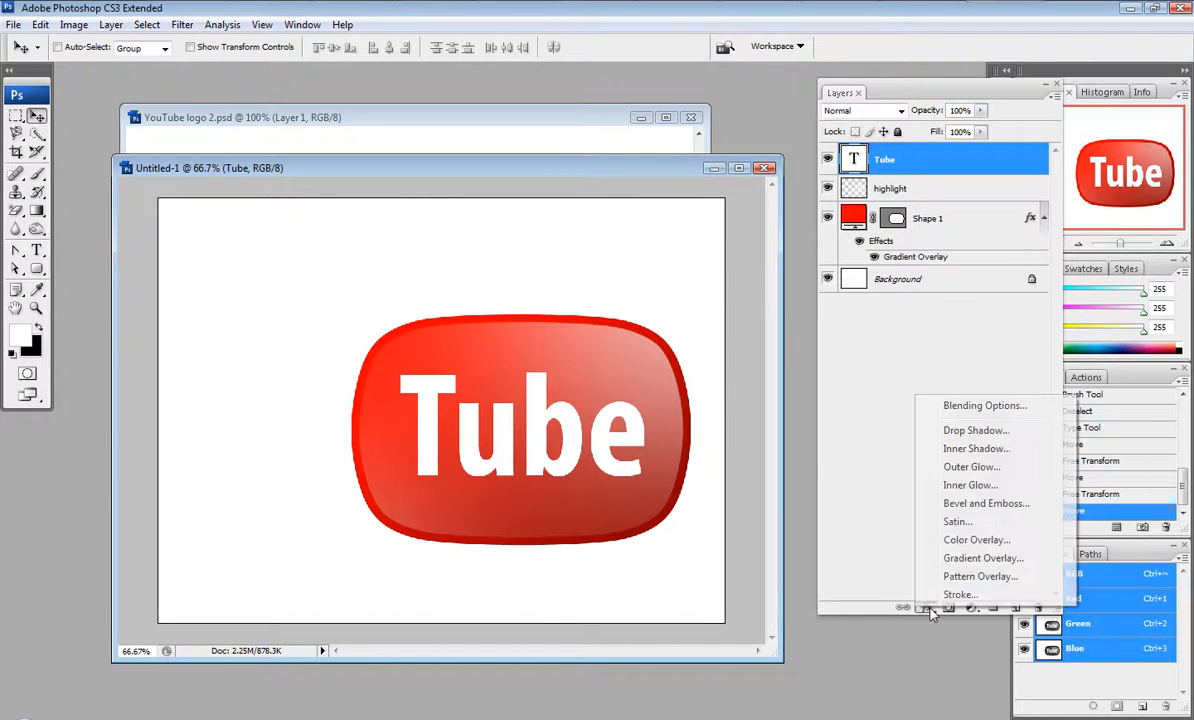
left_click(981, 510)
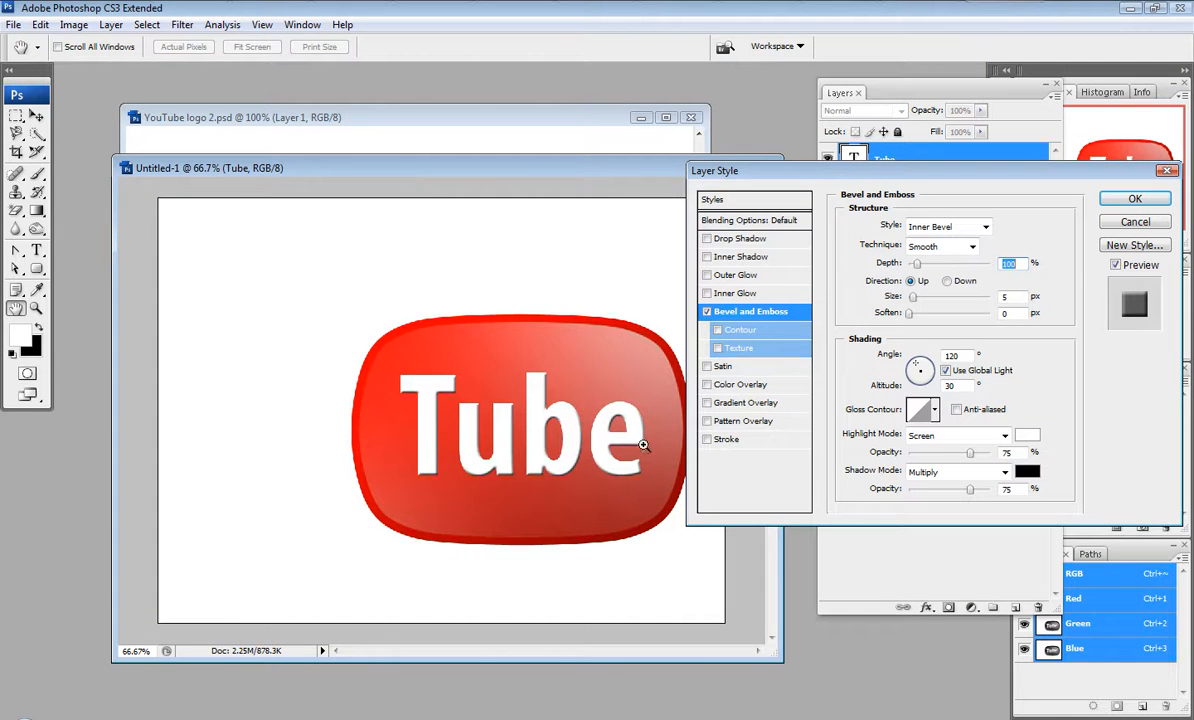
Set the Tube text's bevel style to Inner Bevel and its technique to Chisel Hard
key("ctrl+plus")
left_click_drag(473, 378, 376, 356)
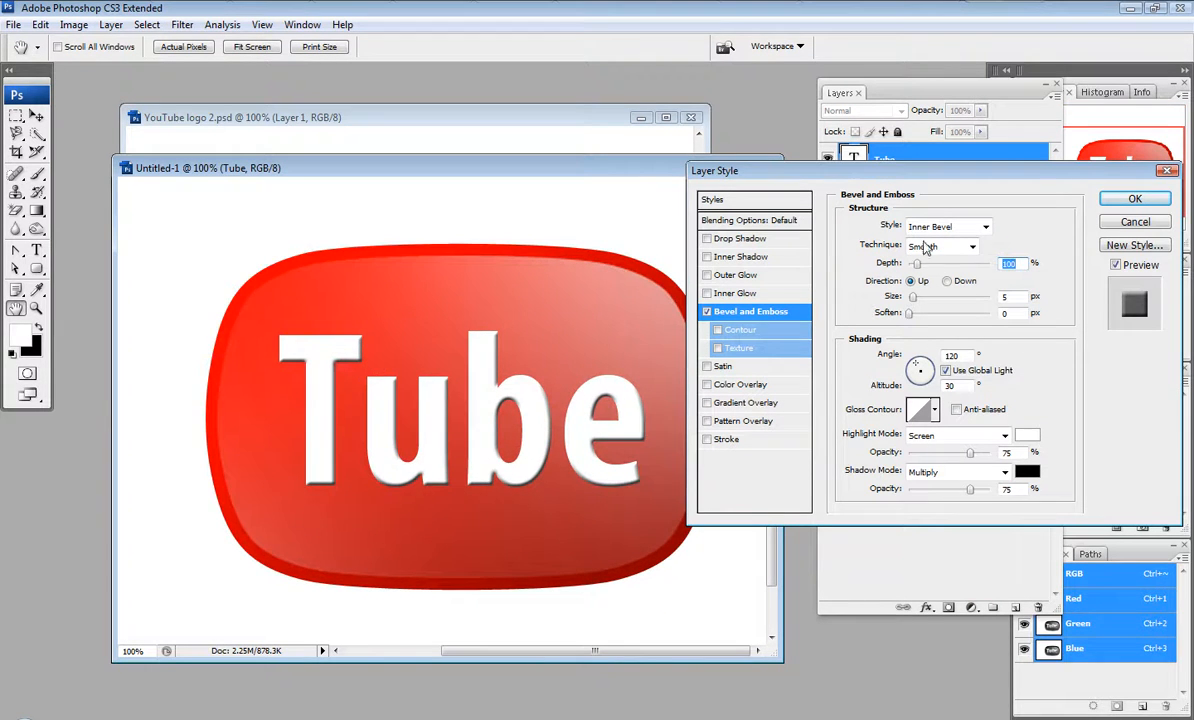
left_click(970, 228)
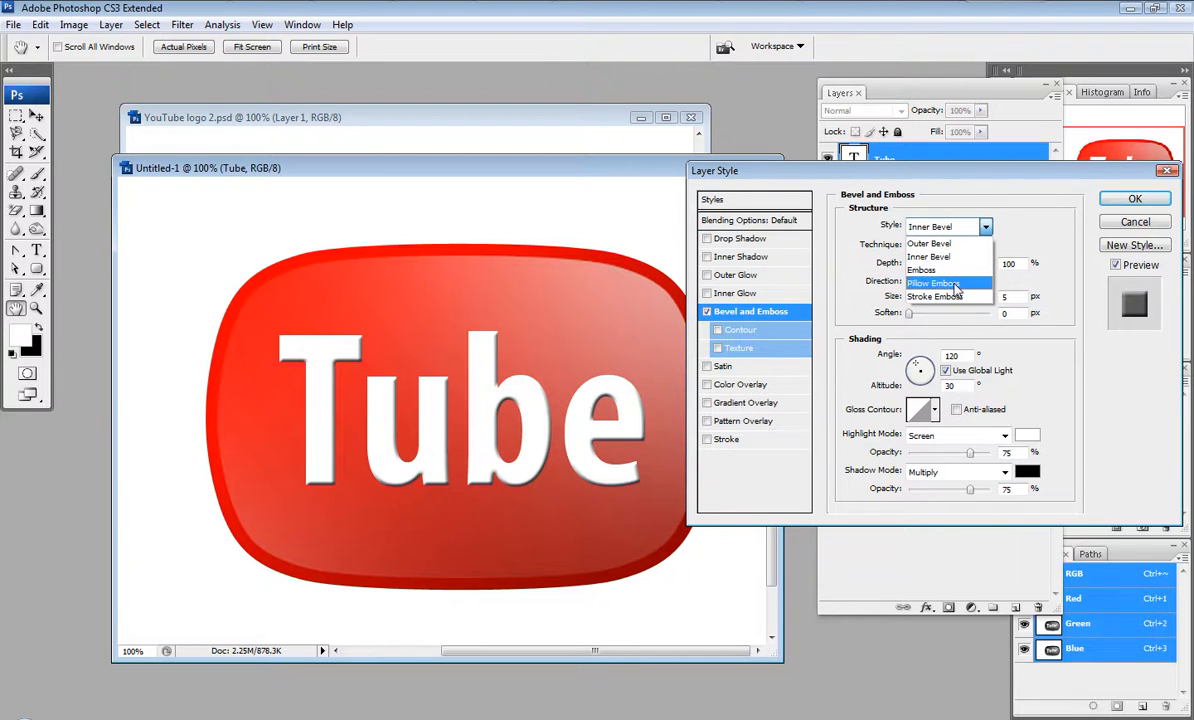
left_click(940, 257)
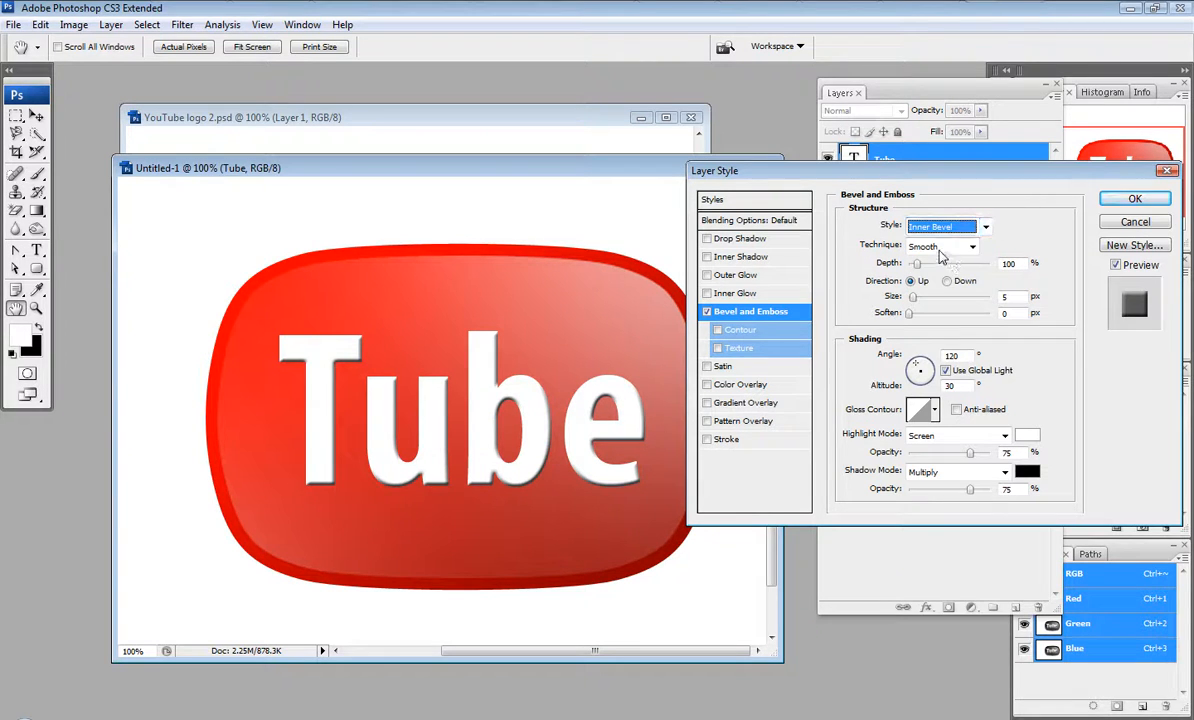
left_click(940, 248)
left_click(940, 276)
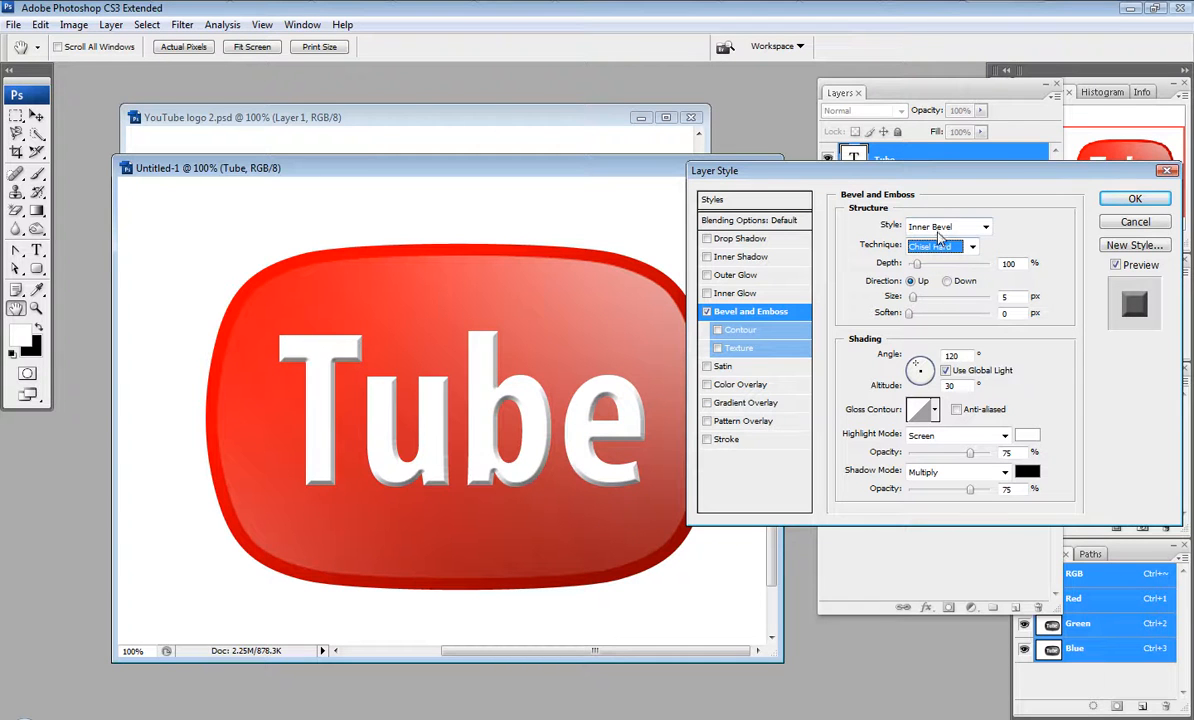
Try the Down direction for the Tube text's bevel and return it to Up
left_click(947, 281)
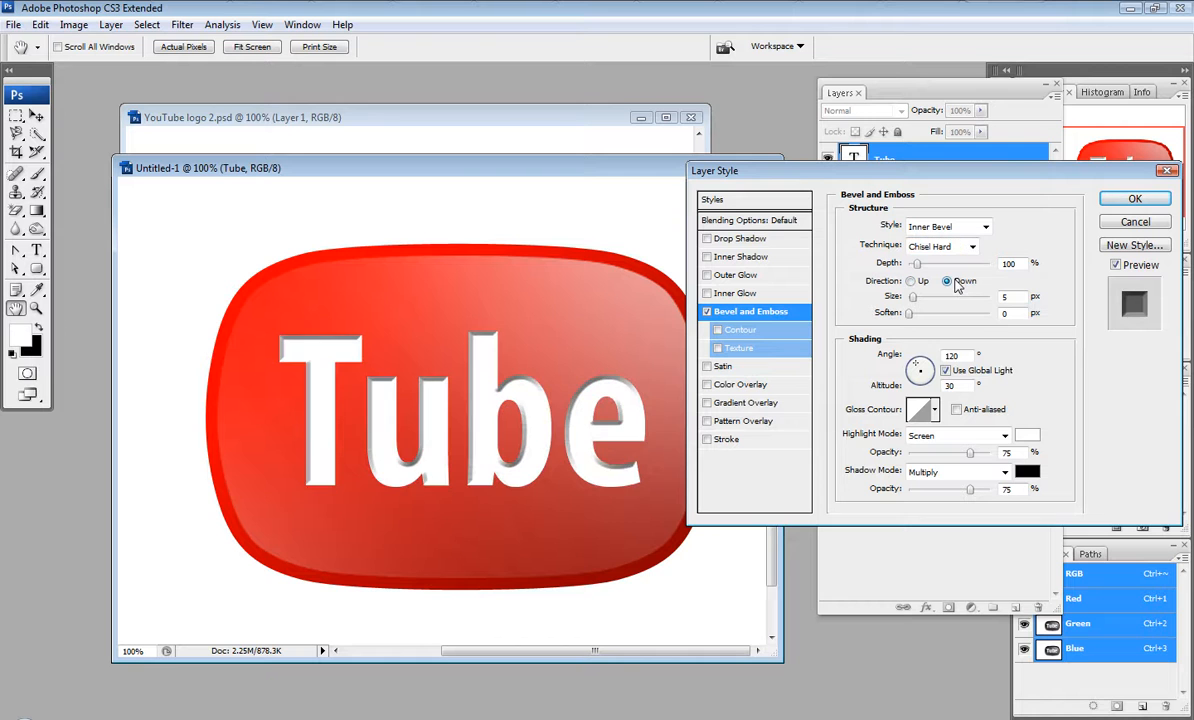
left_click(920, 282)
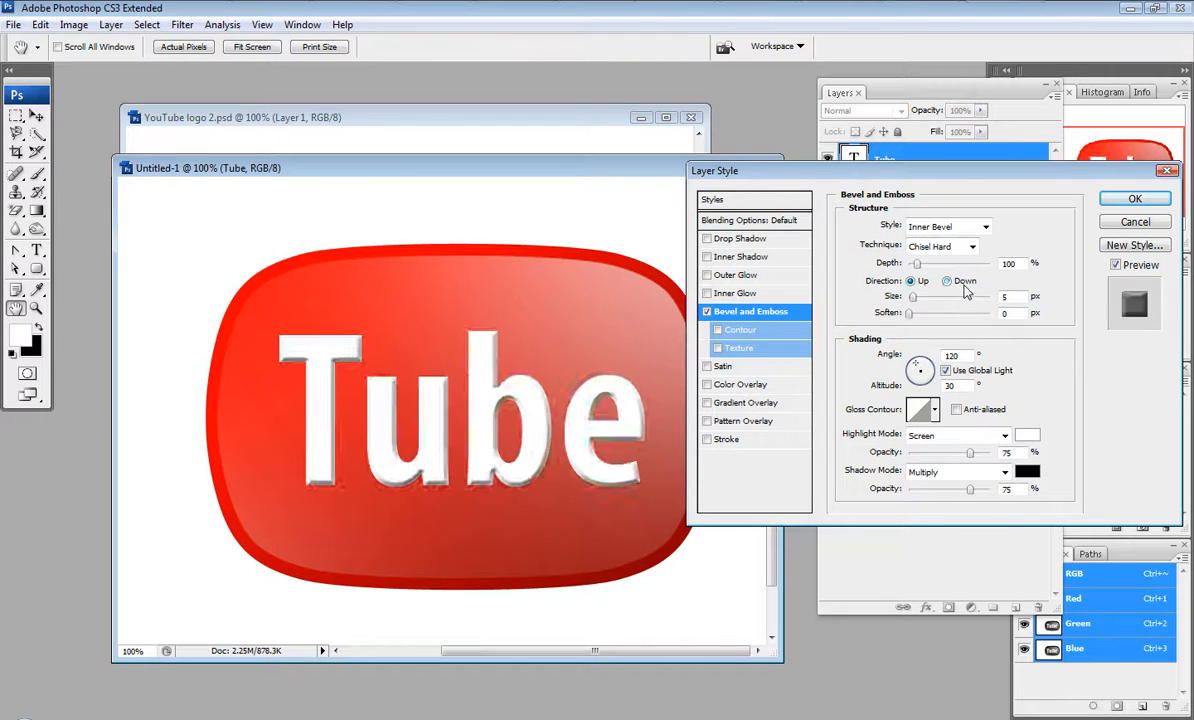
left_click(912, 282)
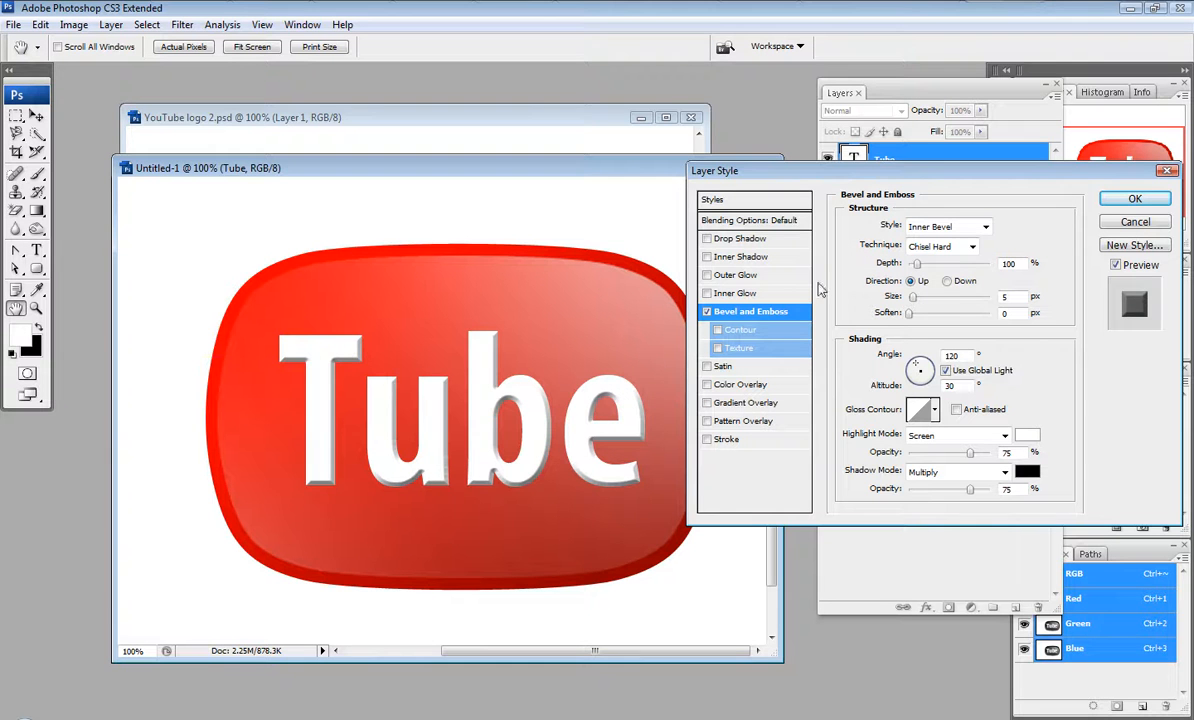
Change the Tube text's bevel style to Pillow Emboss and set its depth to 42%
left_click(938, 246)
left_click(938, 246)
left_click(945, 226)
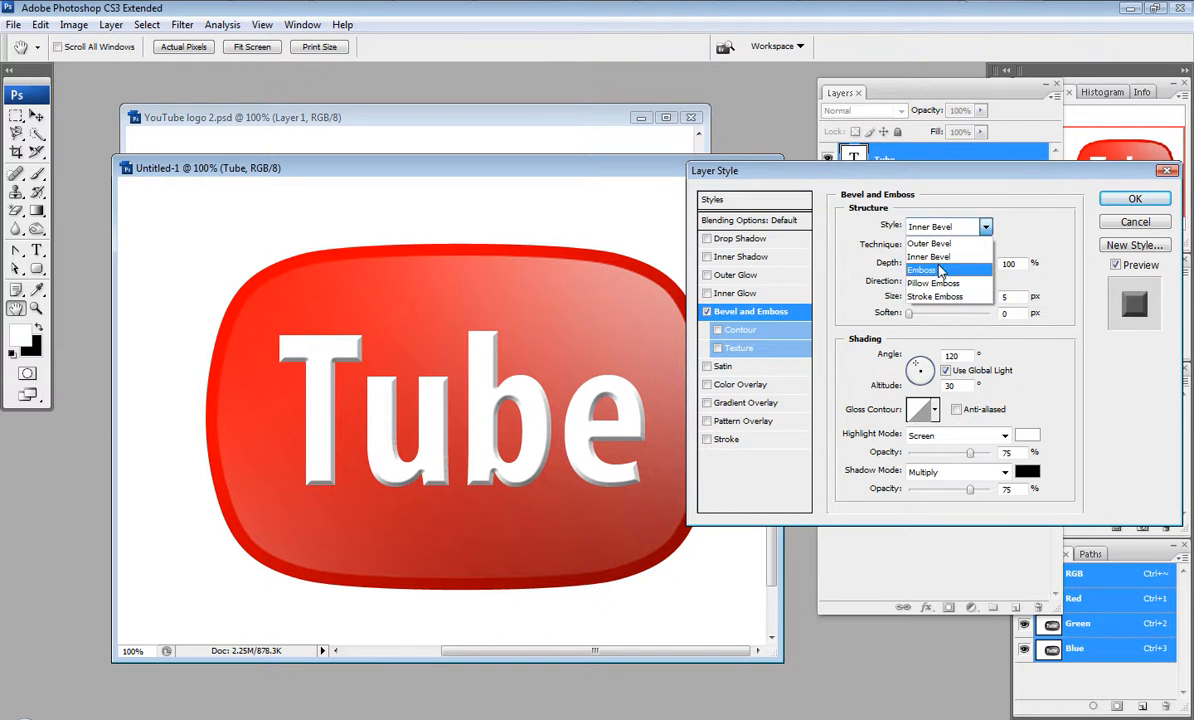
left_click(938, 278)
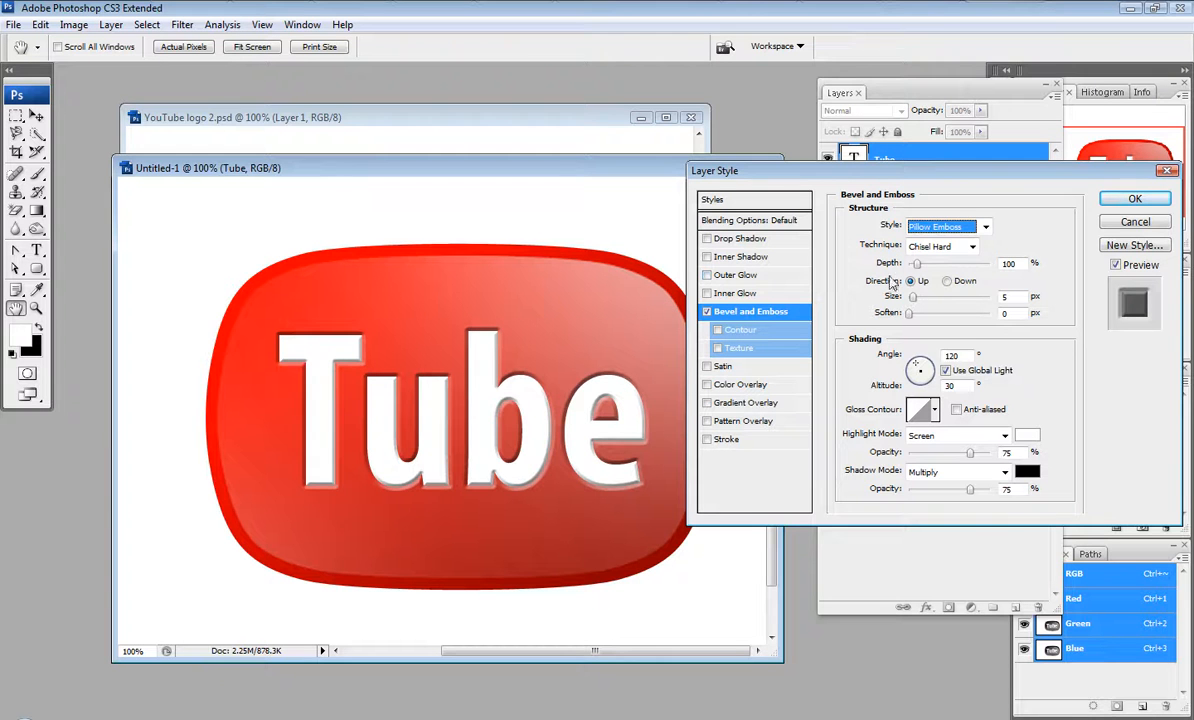
mouse_move(916, 265)
left_mouse_down()
mouse_move(932, 266)
mouse_move(876, 270)
mouse_move(912, 266)
left_mouse_up()
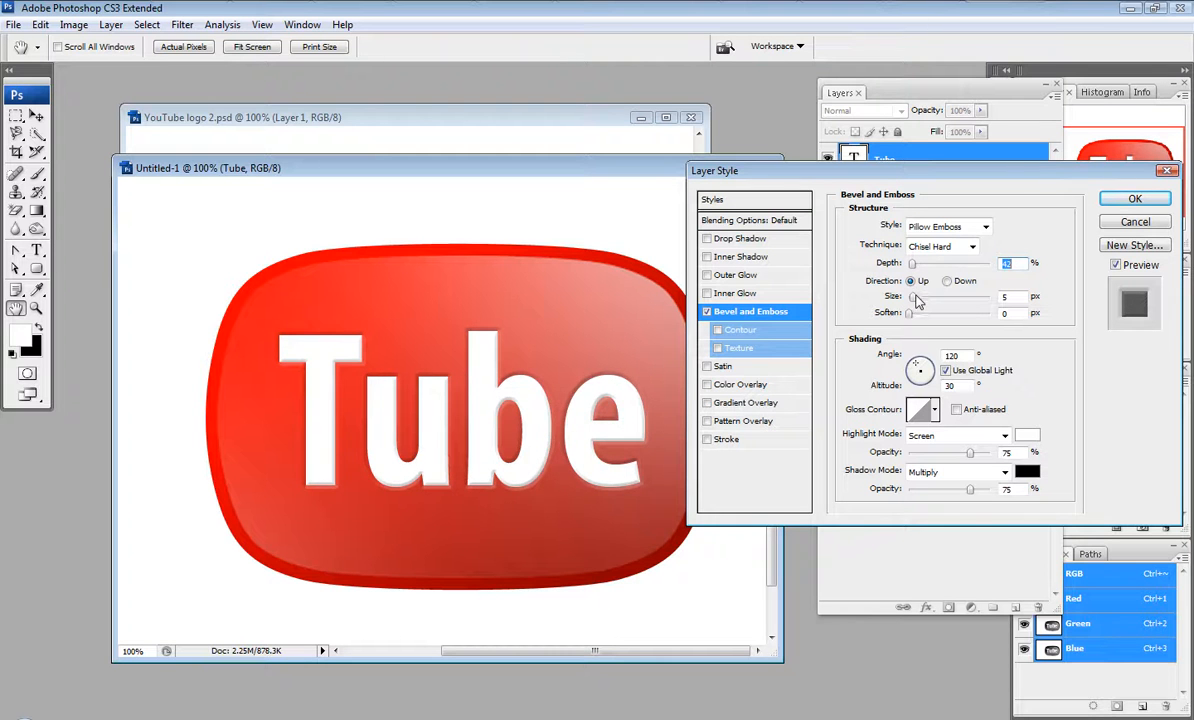
Set the Tube text's bevel size to 8 px with the direction Up, and apply the layer style
left_click(948, 283)
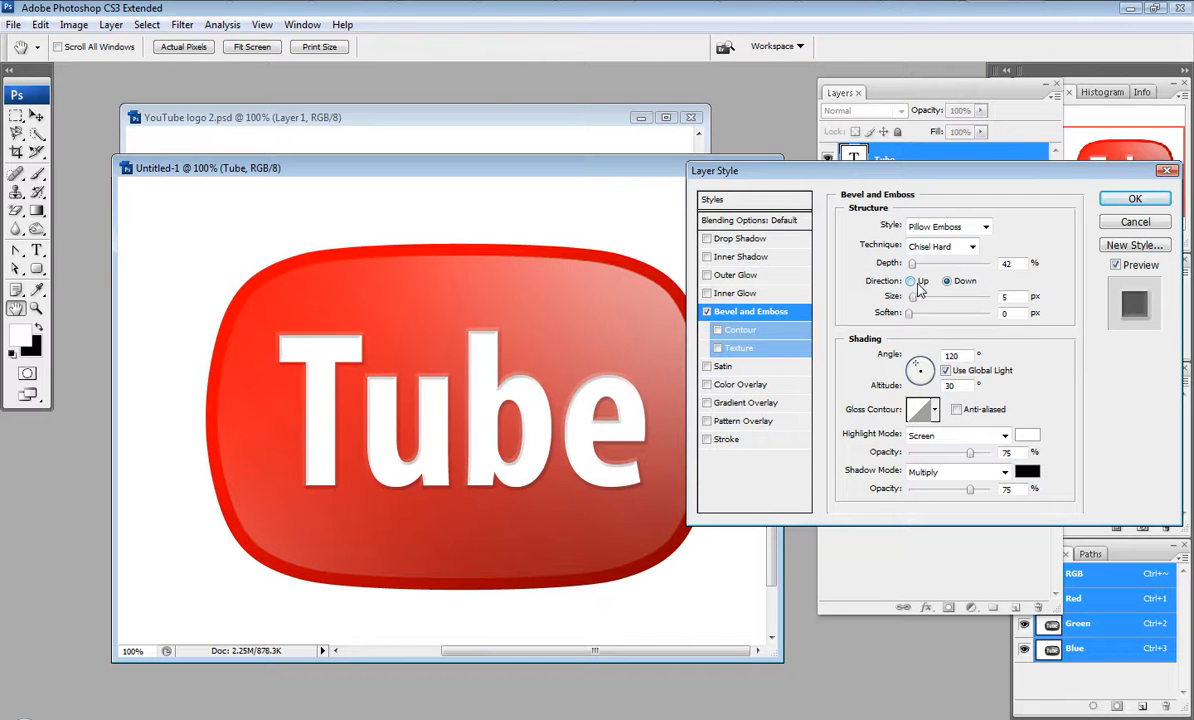
left_click(919, 283)
left_click_drag(911, 298, 653, 373)
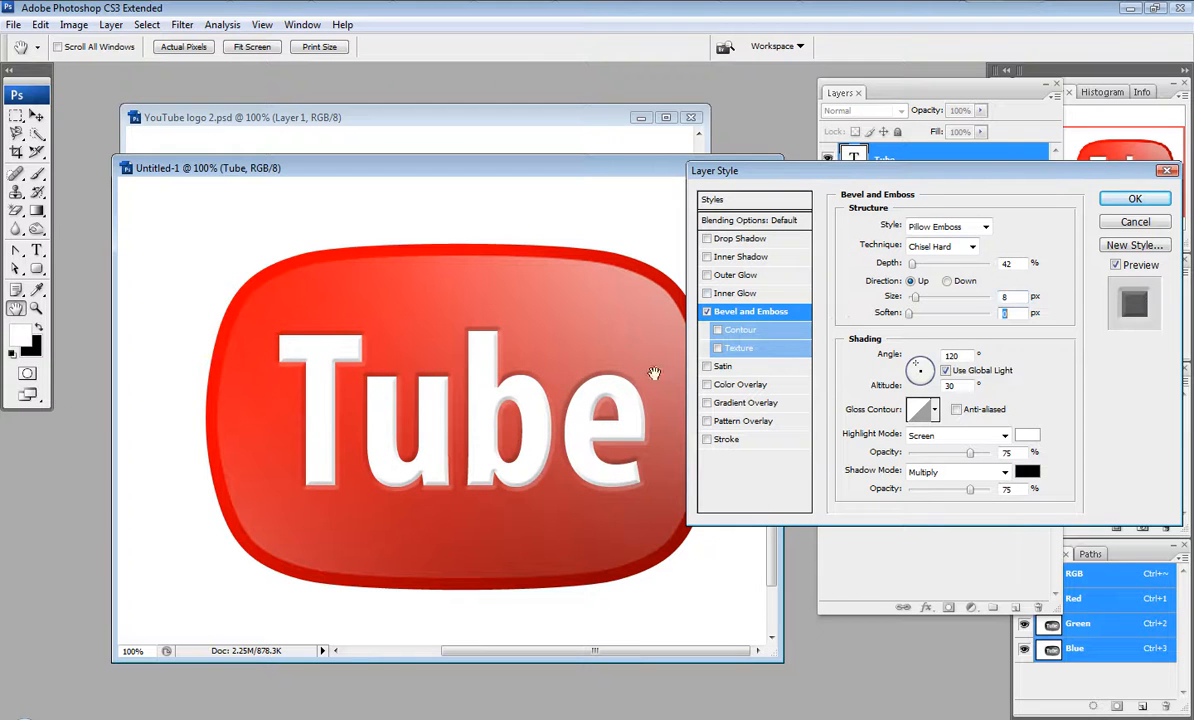
left_click(1133, 201)
Duplicate the Tube text layer and place the copy directly to the left of the original word
key("ctrl+minus")
key("ctrl+minus")
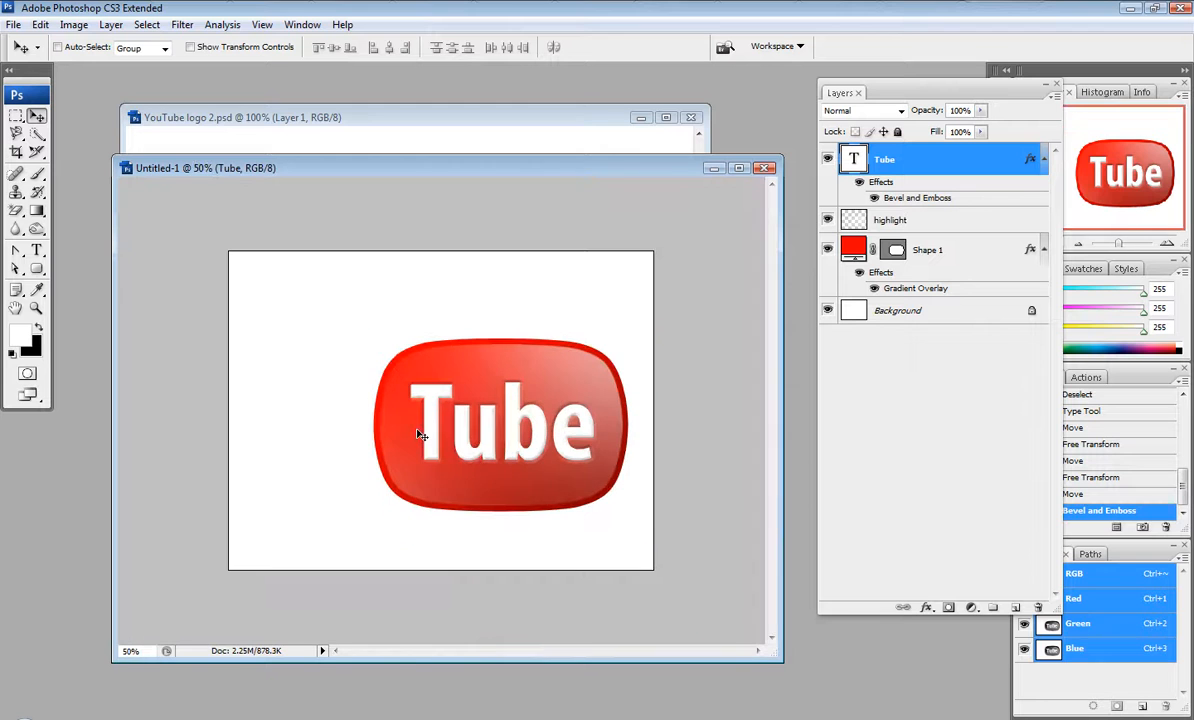
left_click_drag(495, 449, 317, 449)
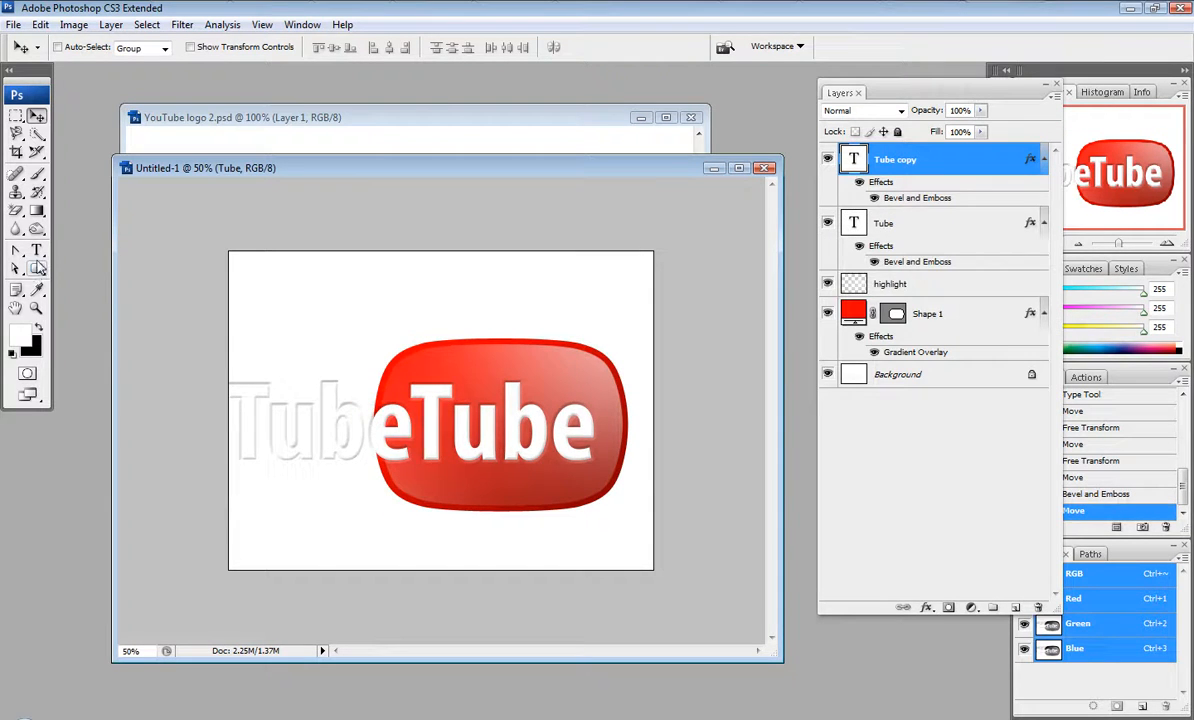
Recolor the copied Tube text black
left_click(36, 251)
left_click(467, 47)
left_click(677, 418)
left_click_drag(677, 418, 621, 501)
left_click(1020, 236)
Turn off the black text copy's layer effects and replace its wording with "You"
left_click(859, 181)
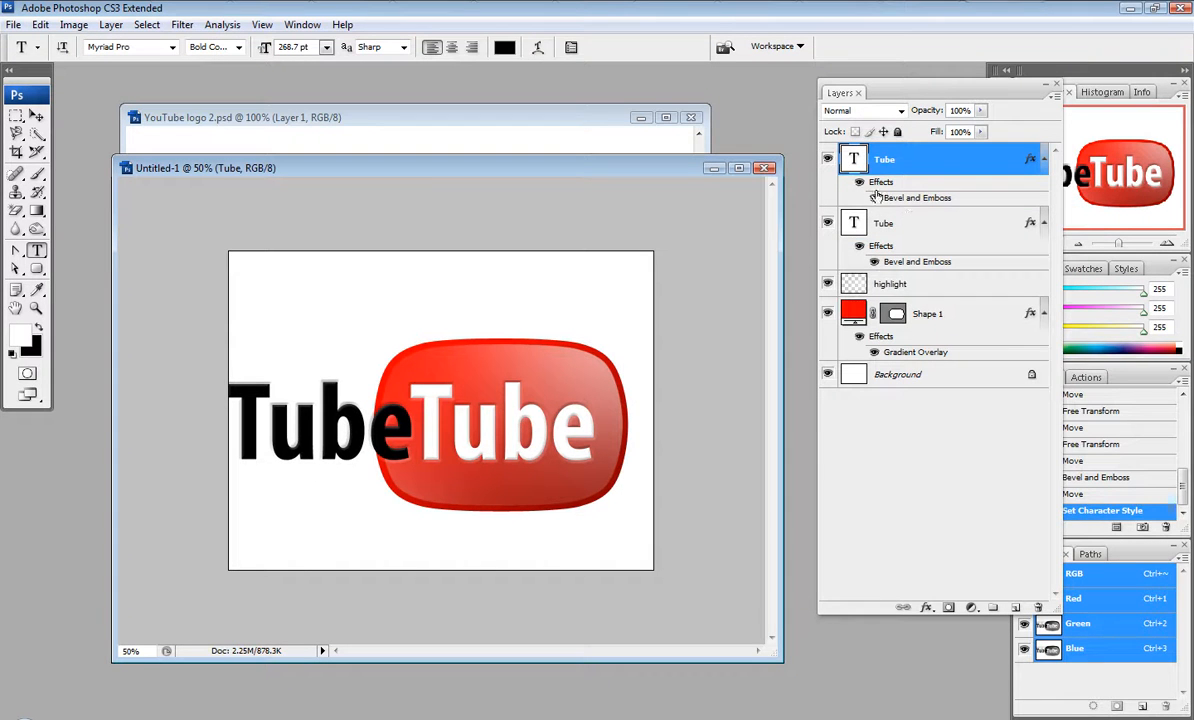
double_click(273, 445)
type("You")
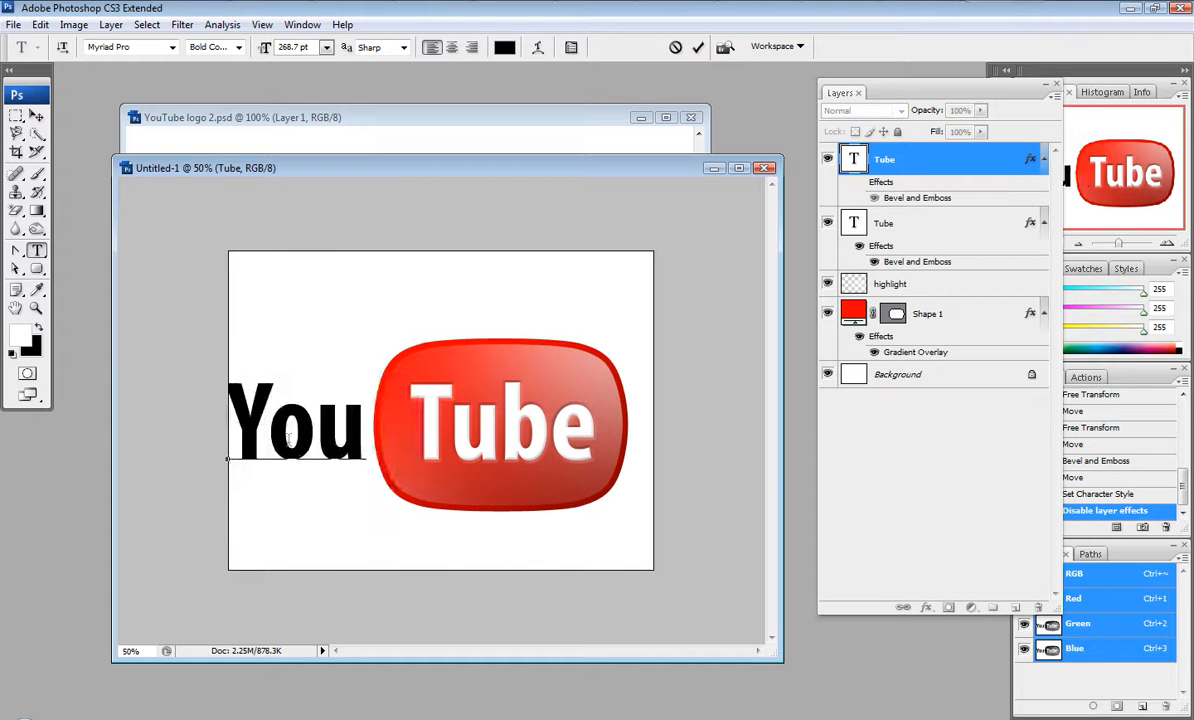
Select the layers from You through Shape 1 and move the whole logo slightly right and up
left_click(36, 116)
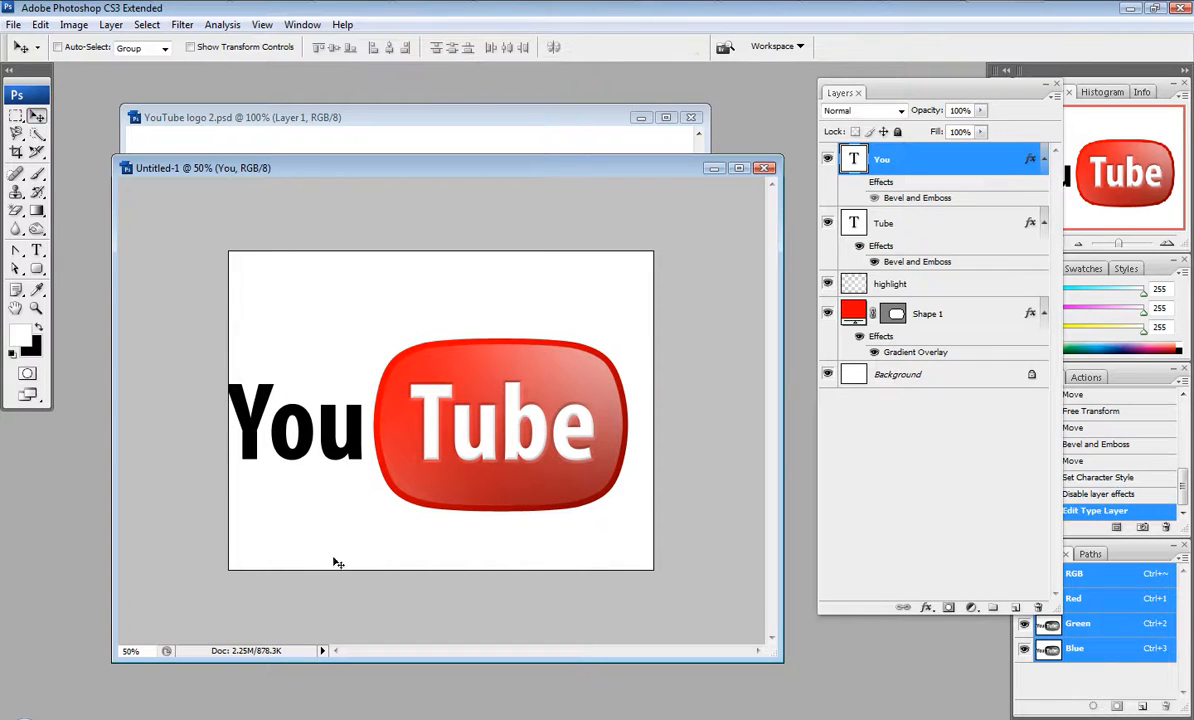
left_click(968, 318, "shift")
left_click_drag(467, 424, 481, 420)
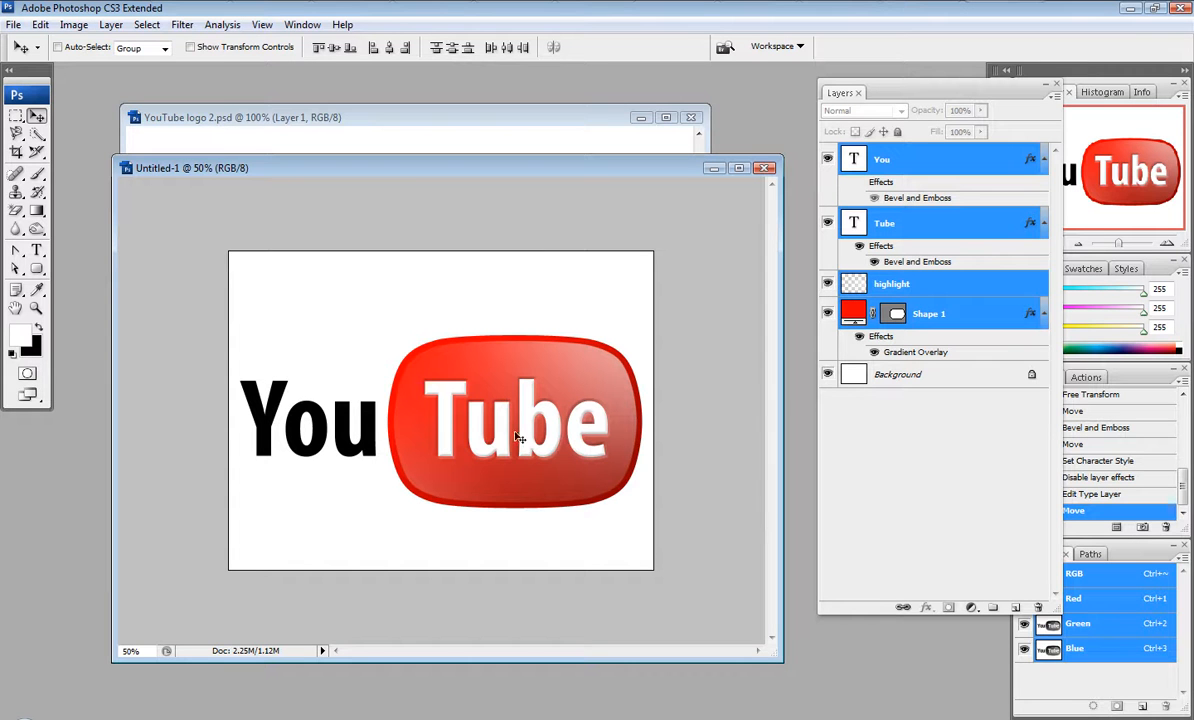
Widen the canvas to 150 percent, keeping the centre anchor and the white extension color
left_click(73, 24)
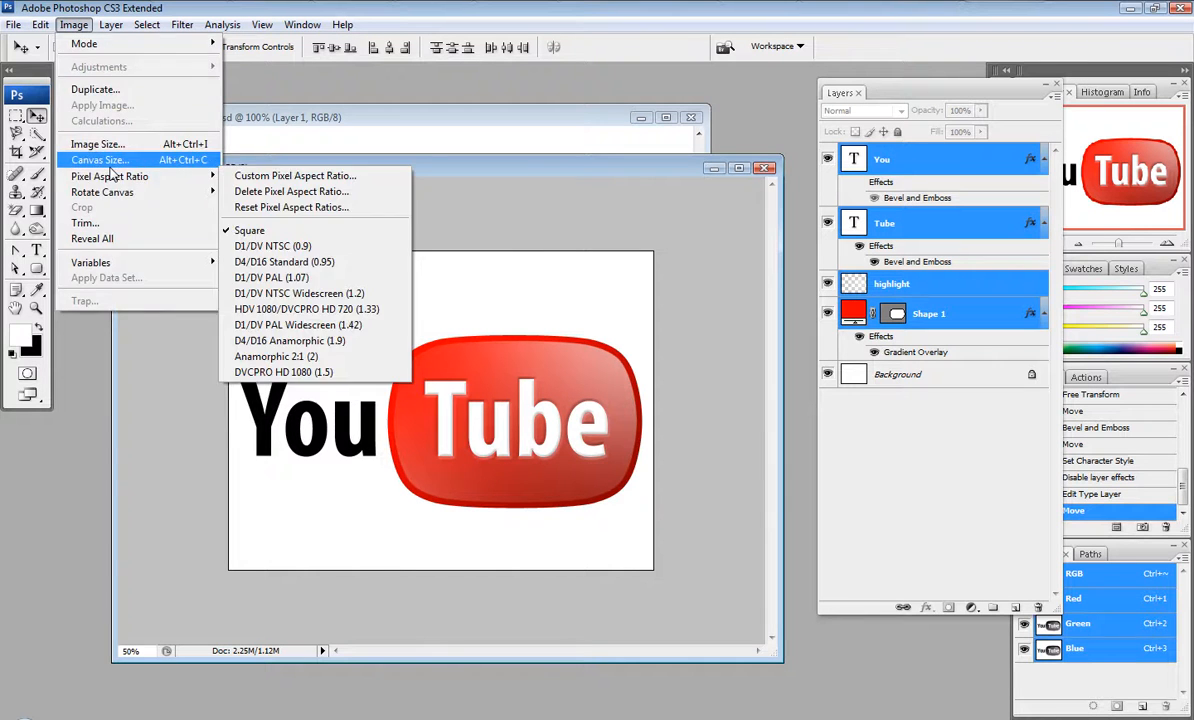
left_click(106, 158)
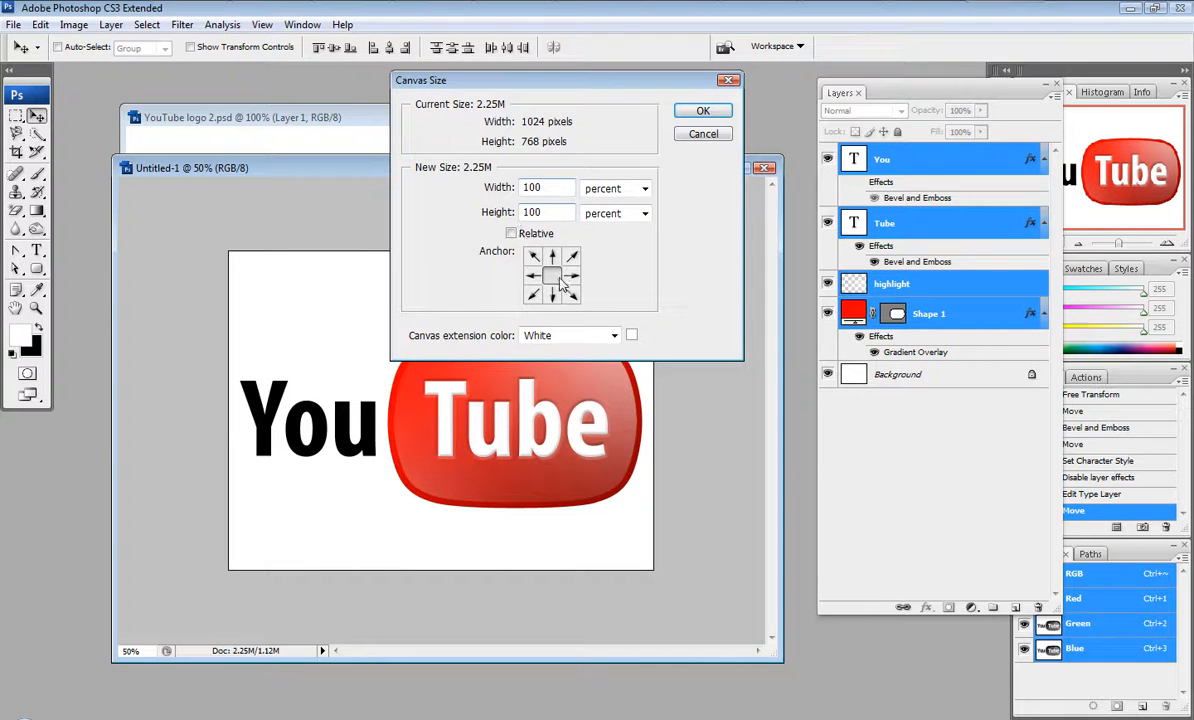
double_click(550, 189)
type("150")
left_click(704, 112)
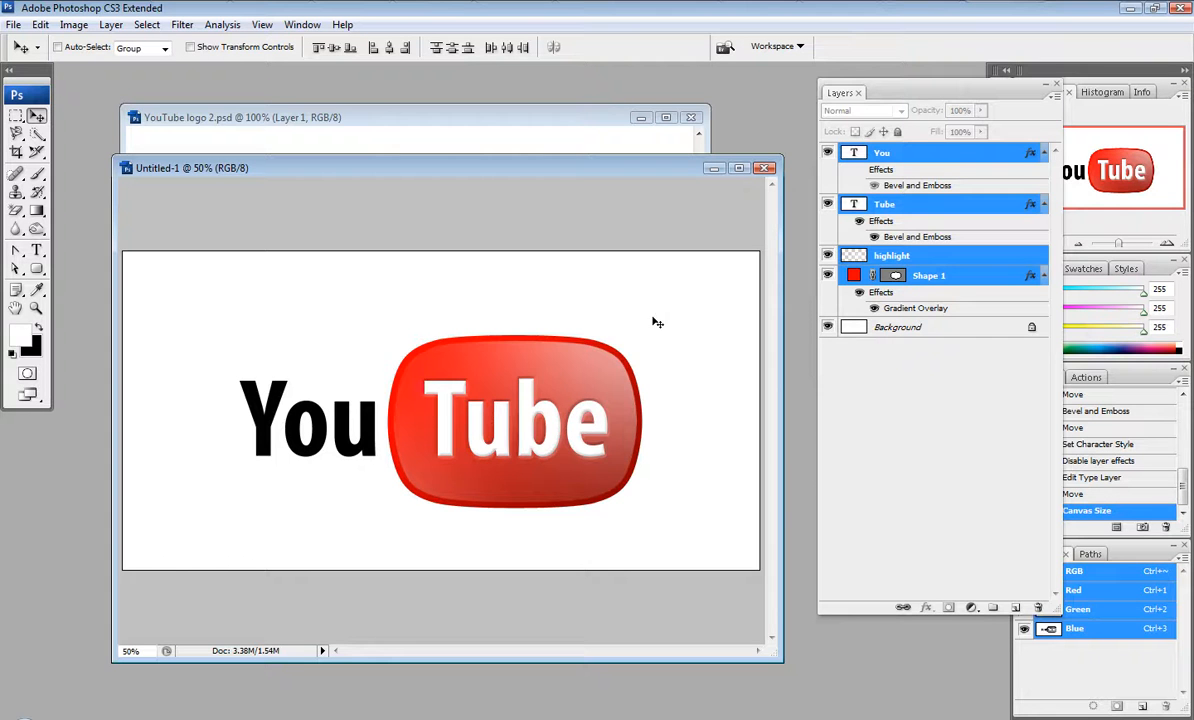
key("ctrl+minus")
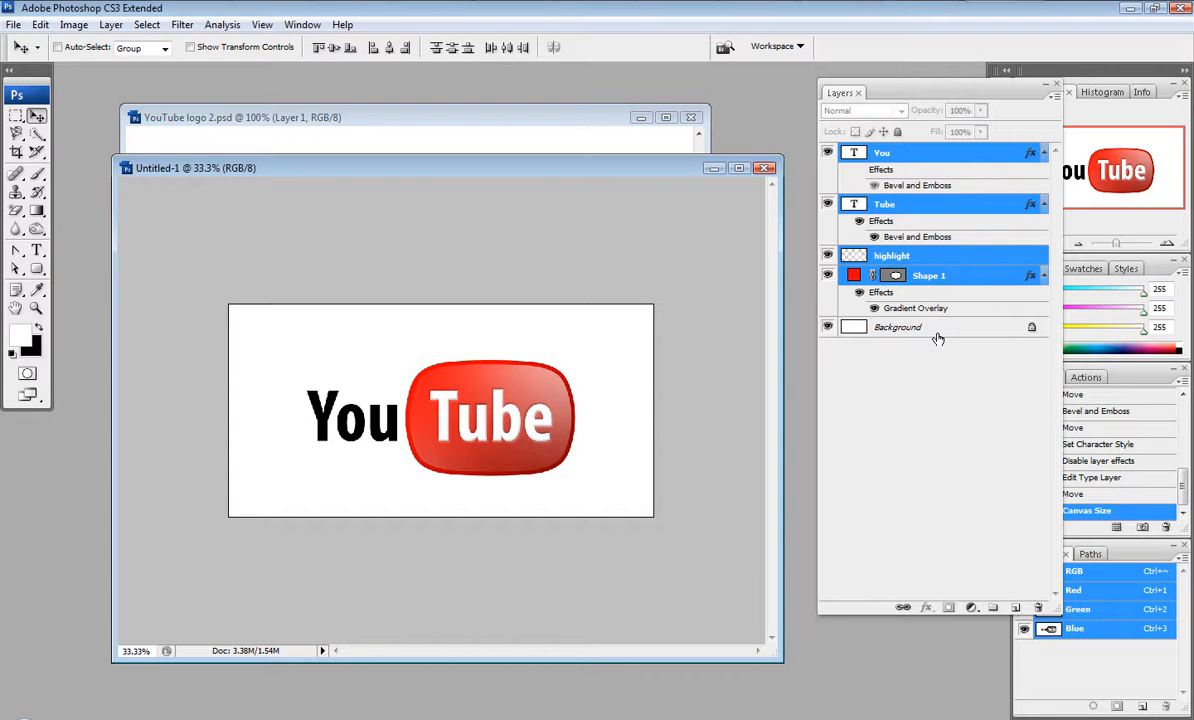
left_click(878, 326)
left_click(74, 24)
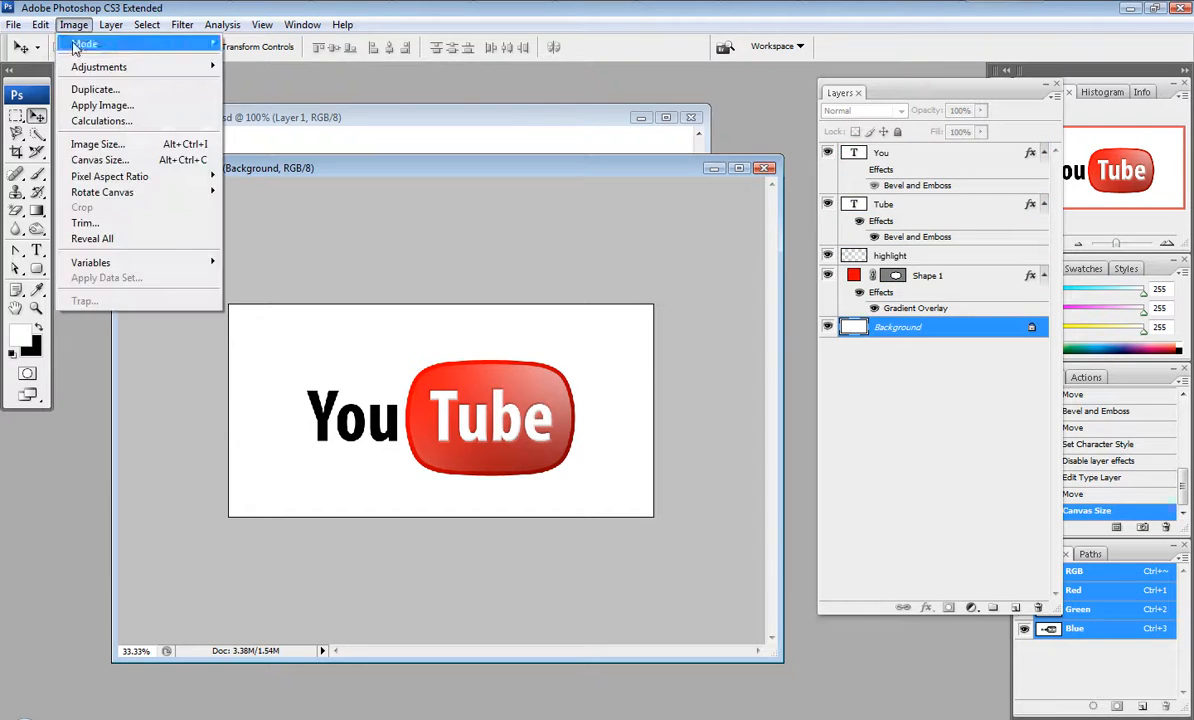
left_click(90, 158)
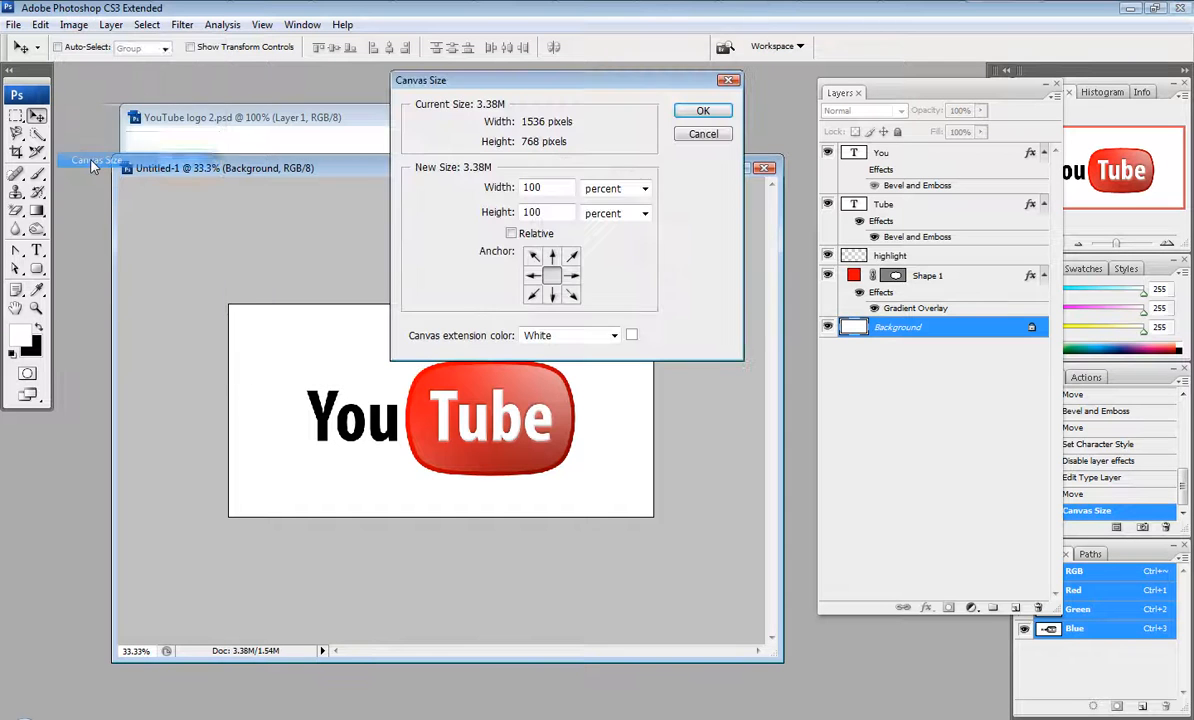
left_click(560, 336)
left_click(554, 337)
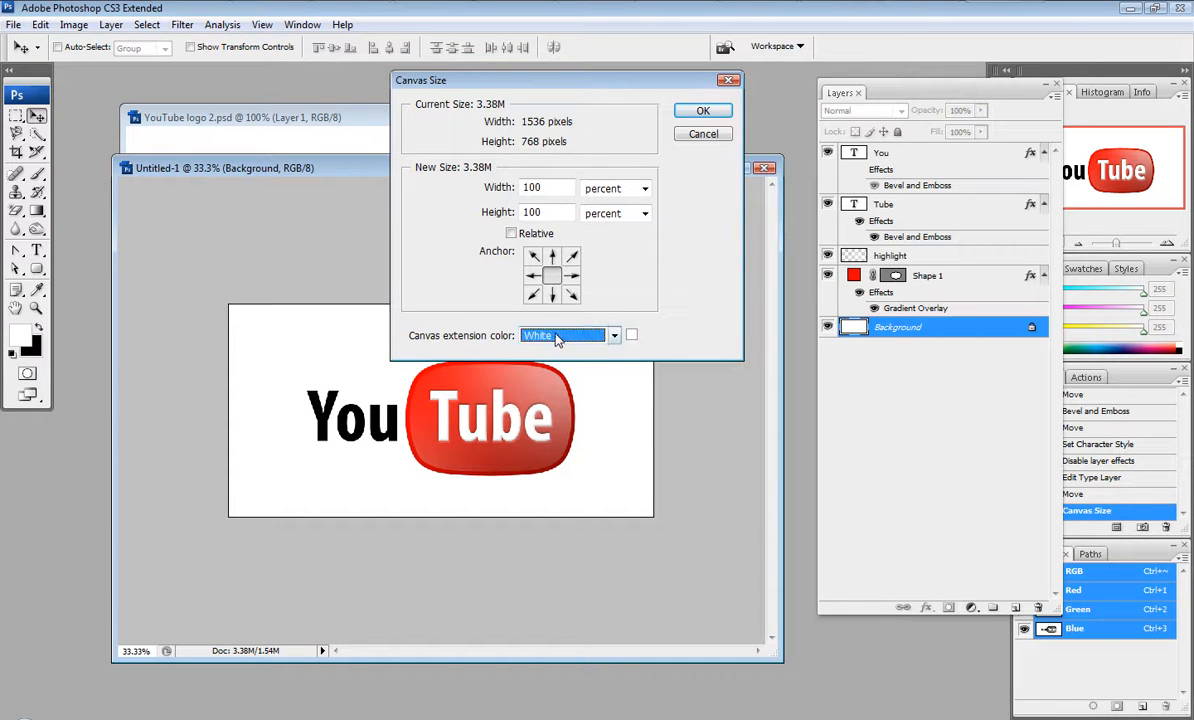
left_click(612, 336)
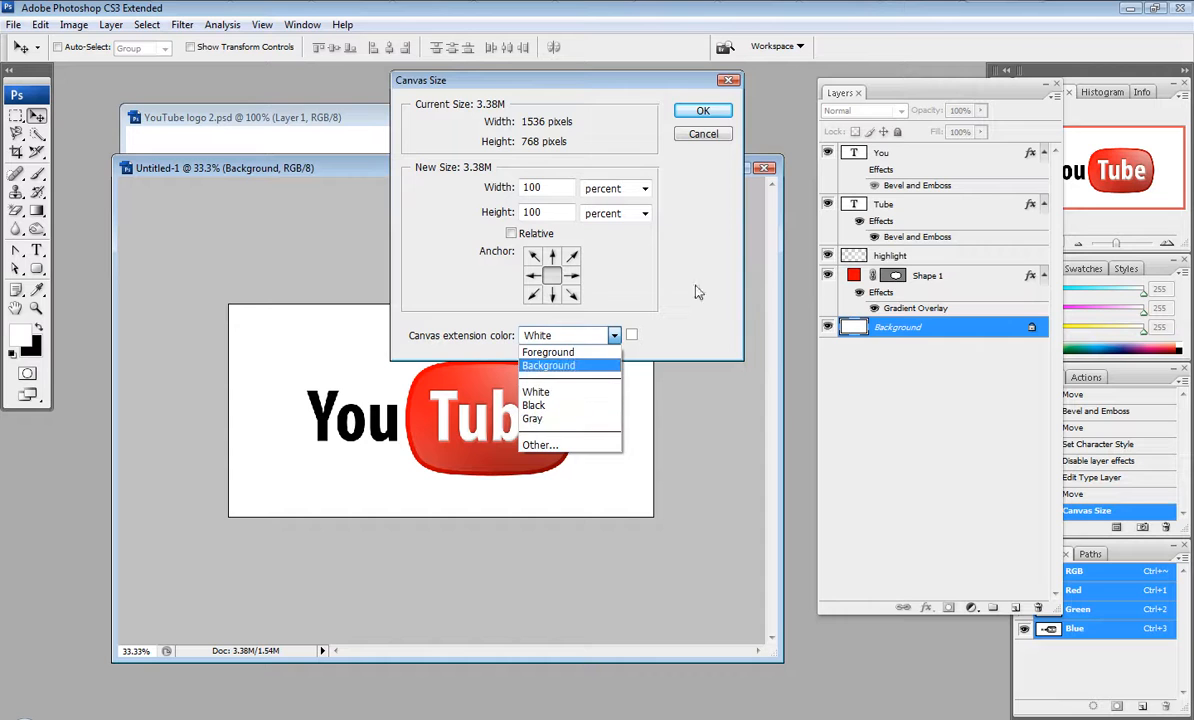
left_click(716, 135)
left_click(703, 134)
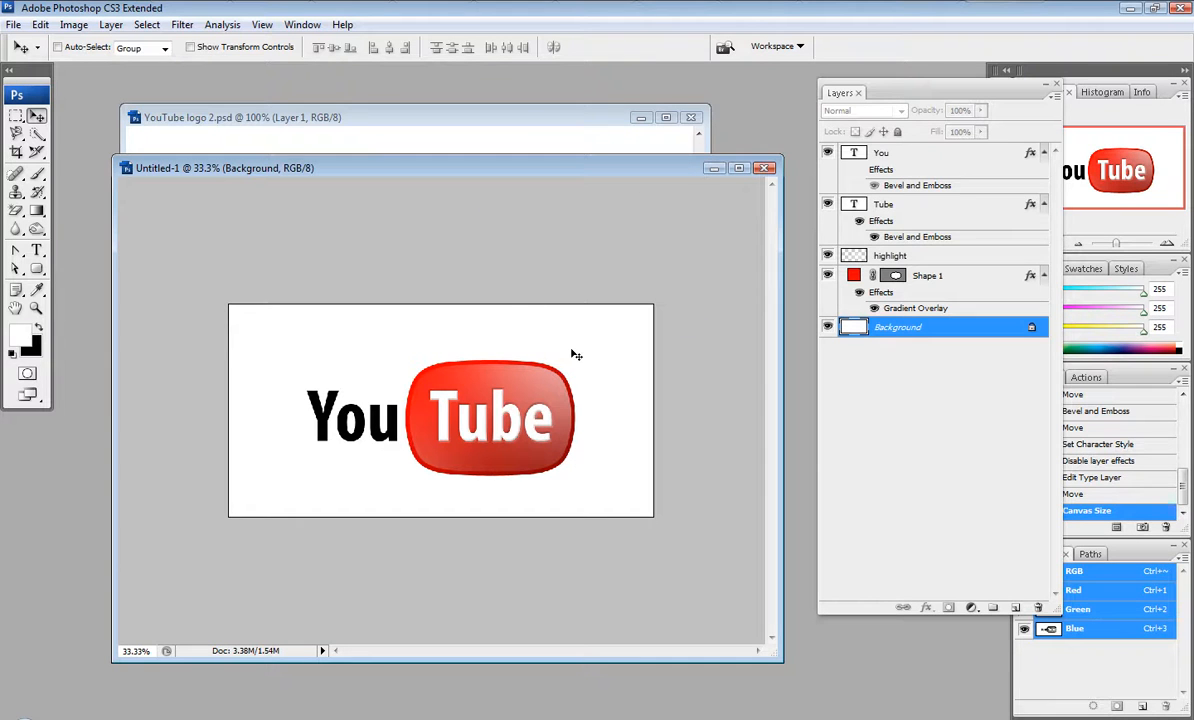
Group the You, Tube, highlight and Shape 1 layers as "logo" and nudge the group slightly upward
left_click(936, 283)
left_click(906, 153, "shift")
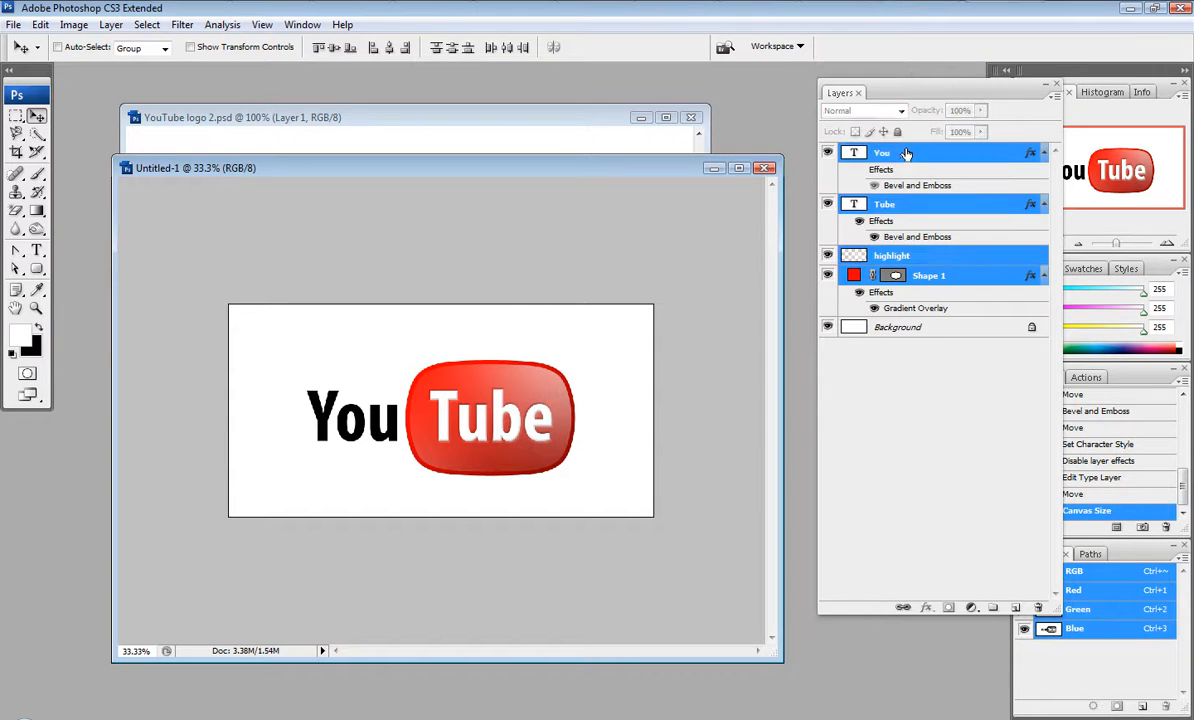
right_click(906, 153)
key("Escape")
left_click(913, 277)
left_click(939, 162, "shift")
left_click(1054, 100)
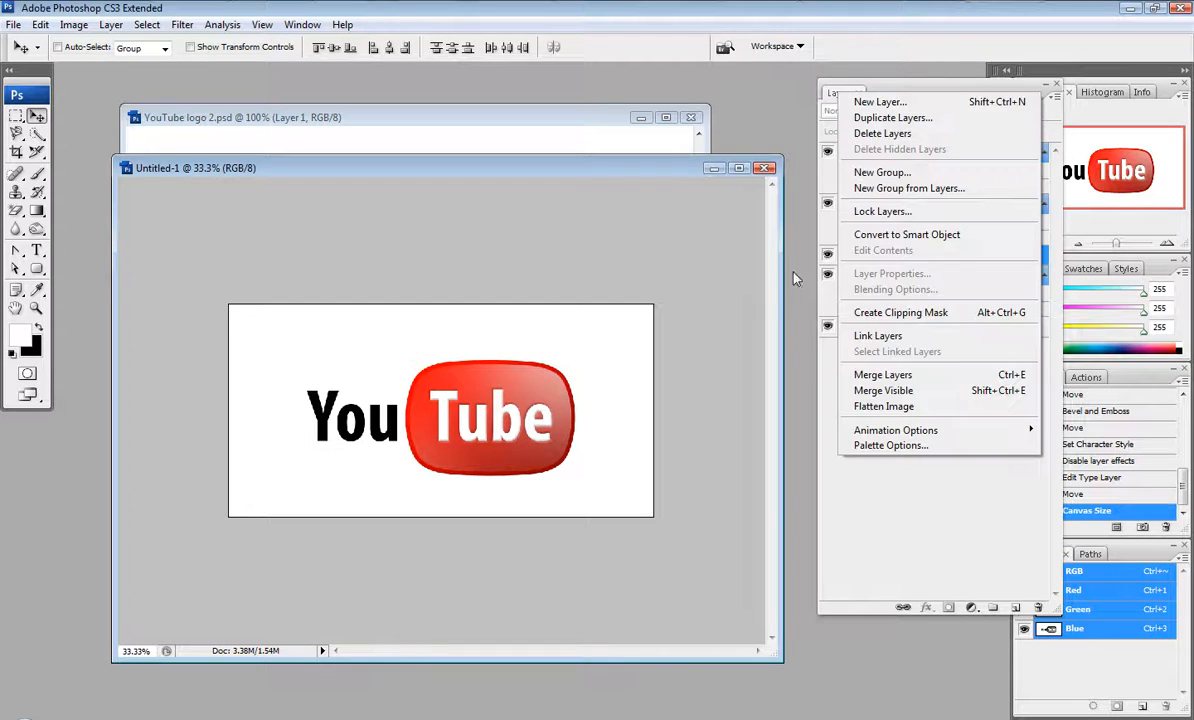
left_click(932, 190)
type("logo")
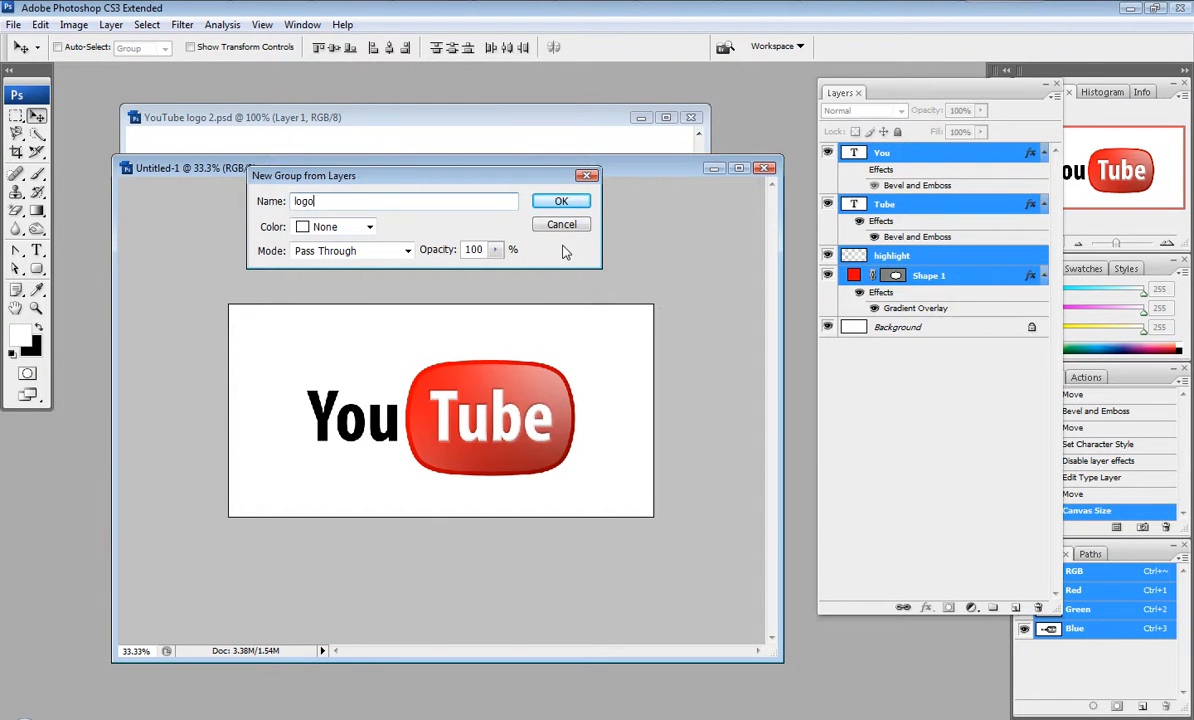
key("Return")
mouse_move(540, 396)
left_mouse_down()
mouse_move(560, 273)
mouse_move(550, 372)
mouse_move(525, 410)
left_mouse_up()
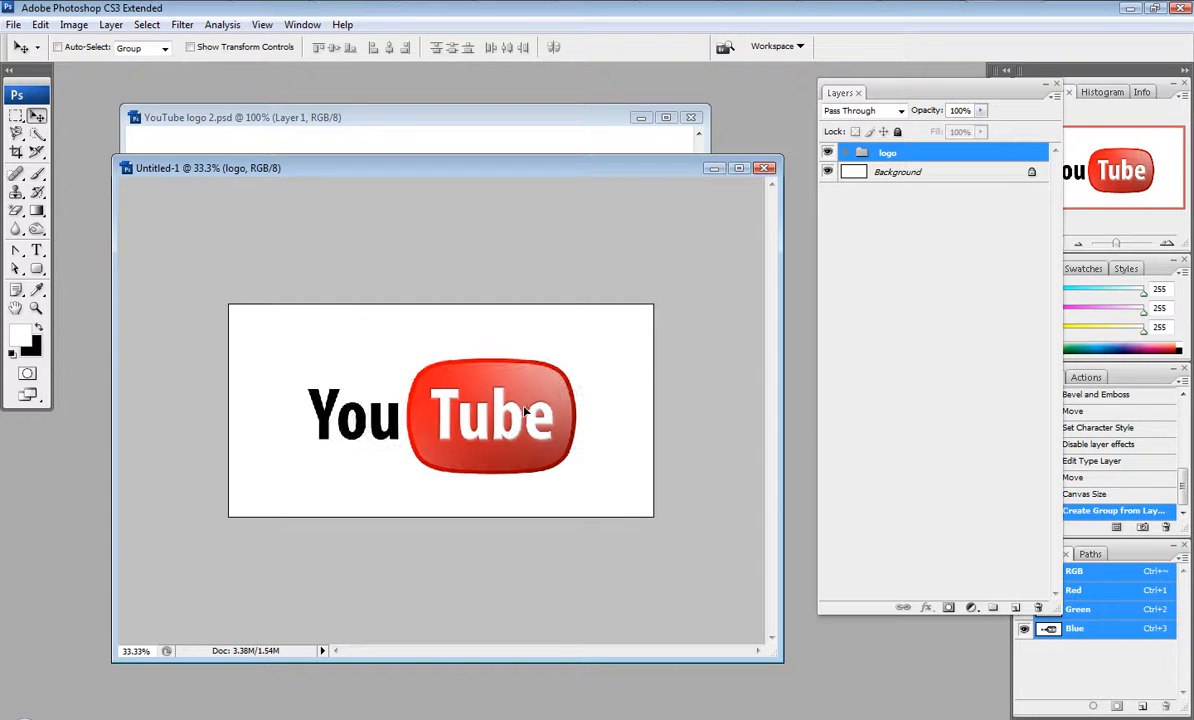
Convert the locked Background into a regular layer and delete it
double_click(931, 178)
key("Return")
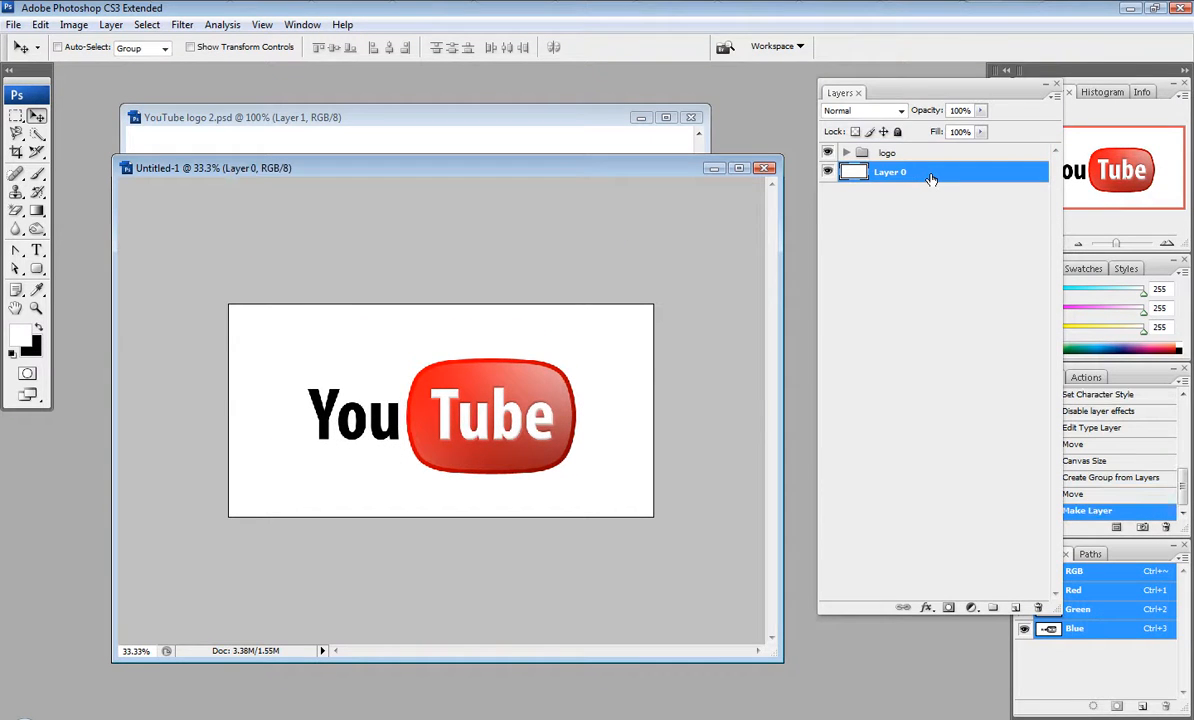
left_click_drag(931, 178, 1037, 607)
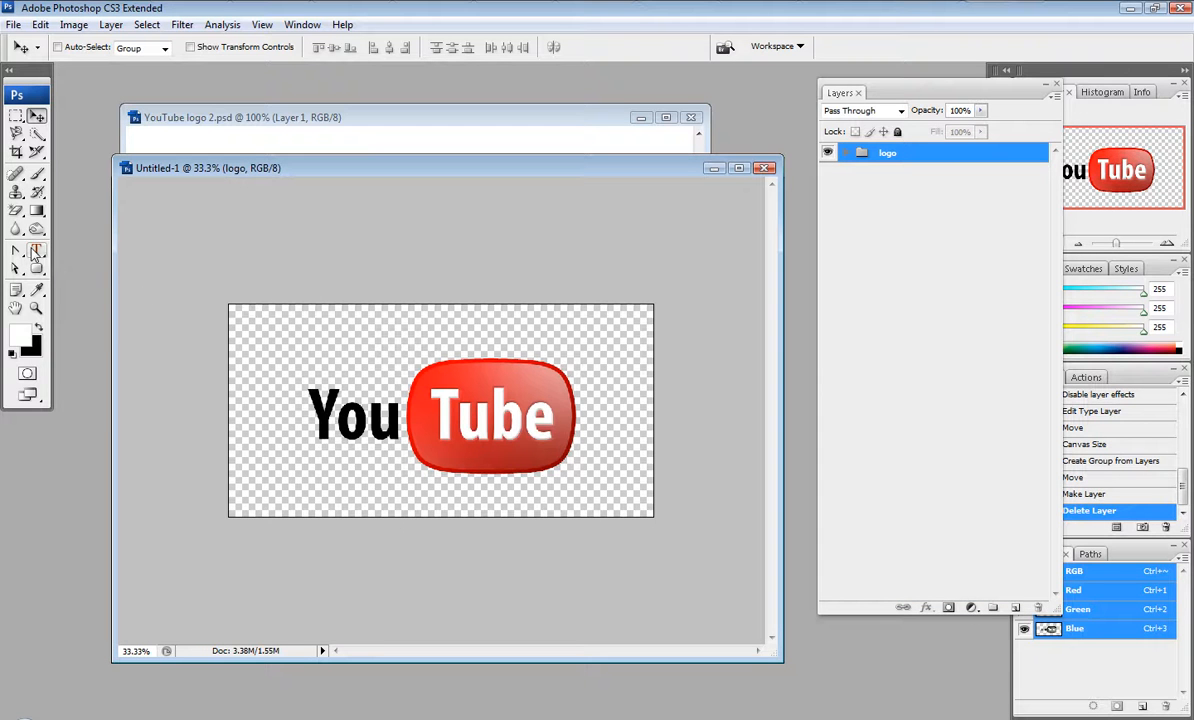
Crop the canvas closely around the complete YouTube logo, leaving a small margin on every side
left_click(16, 152)
left_click_drag(294, 362, 592, 478)
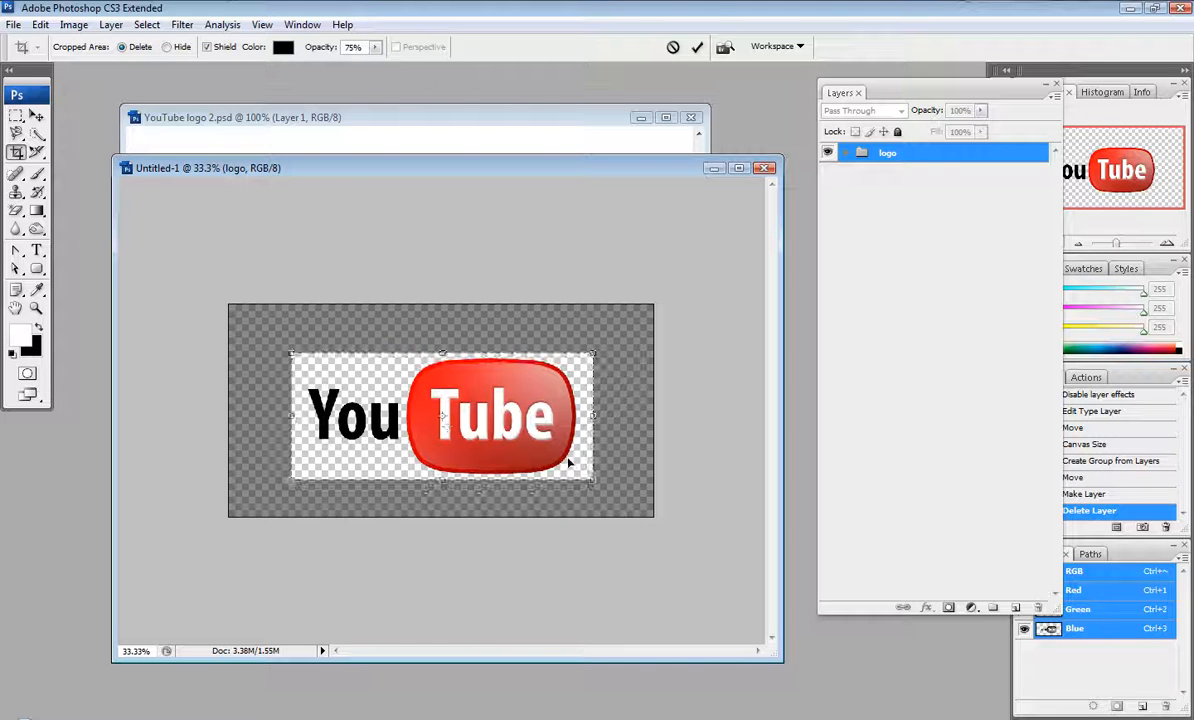
key("Return")
key("ctrl+plus")
key("ctrl+plus")
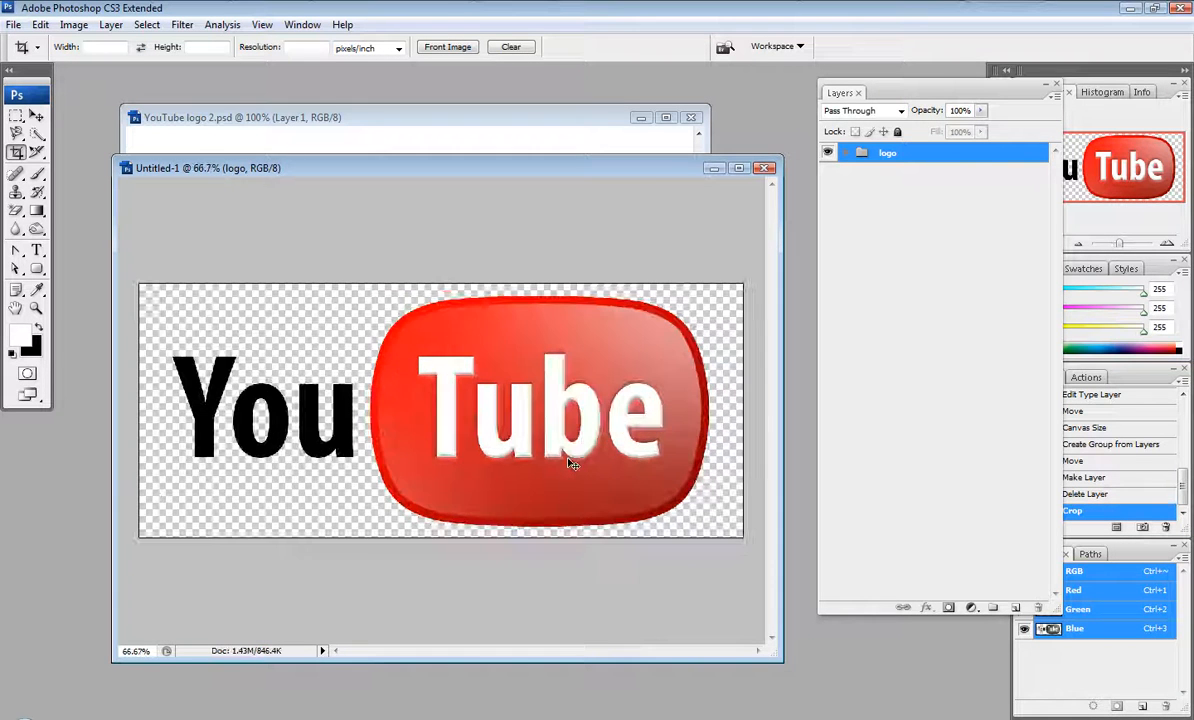